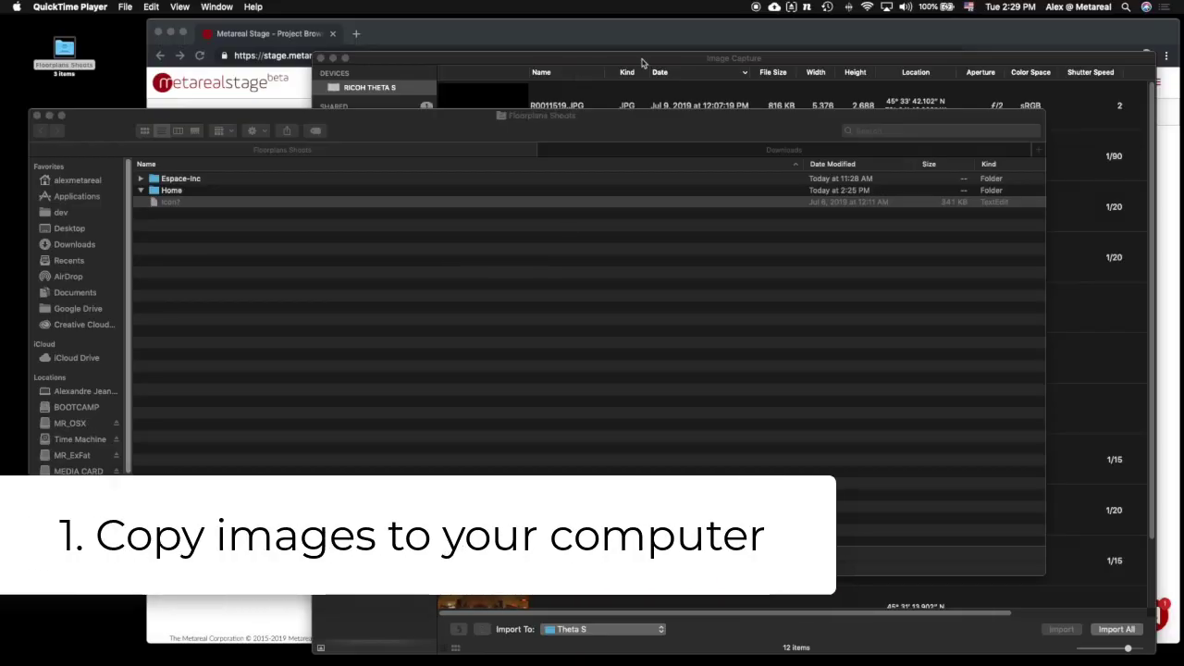
Step: Import the camera photos R0011518.JPG and R0011517.JPG from the RICOH THETA S into the Home folder
{"action": "left_click", "coordinate": [641, 61]}
{"action": "left_click", "coordinate": [569, 153]}
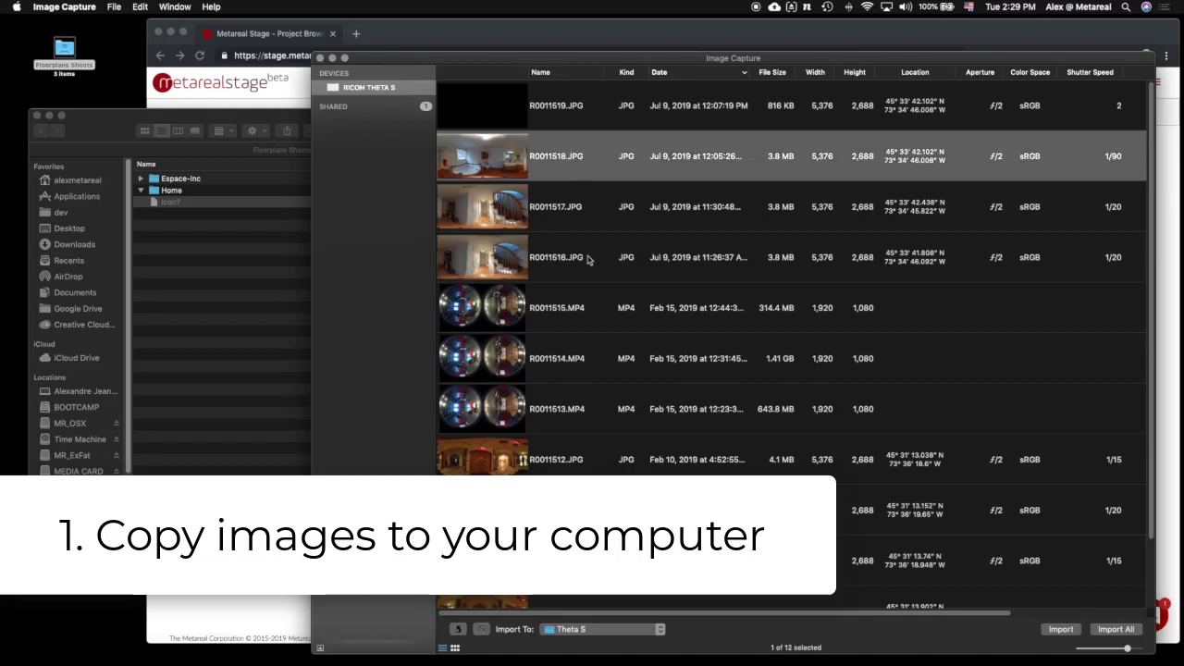
{"action": "left_click", "coordinate": [572, 211], "text": "shift"}
{"action": "left_click_drag", "start_coordinate": [582, 155], "coordinate": [159, 196]}
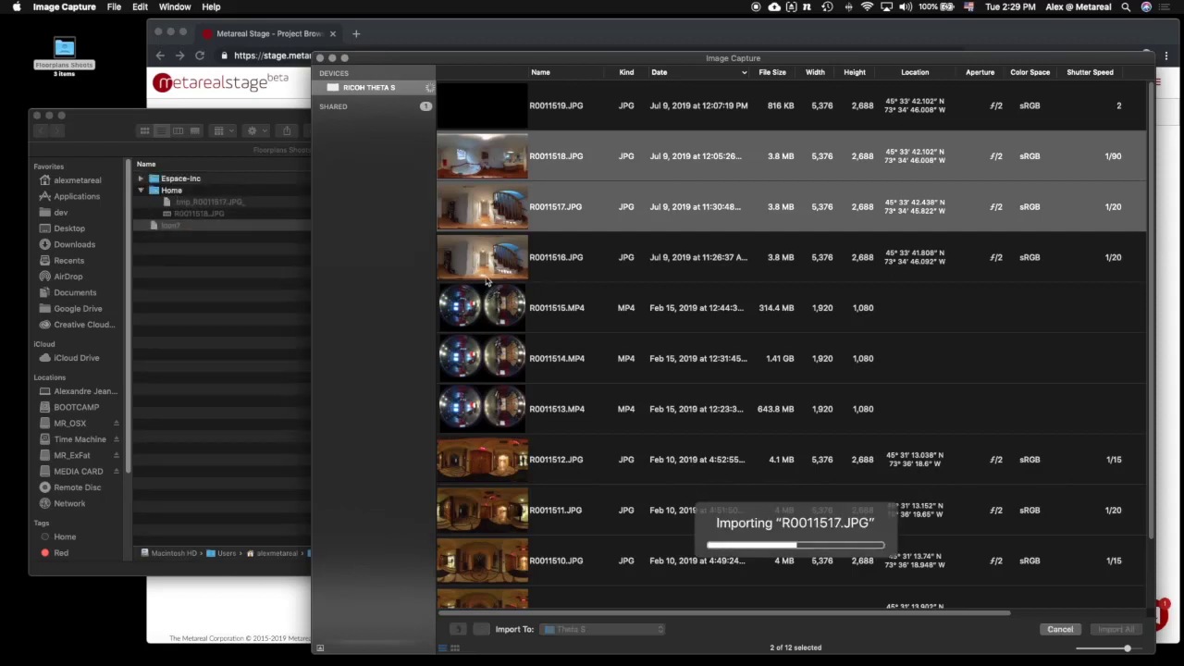
Step: Close the Image Capture and Floorplans Shoots folder windows and switch to the Metareal Stage project browser in Chrome
{"action": "left_click", "coordinate": [319, 58]}
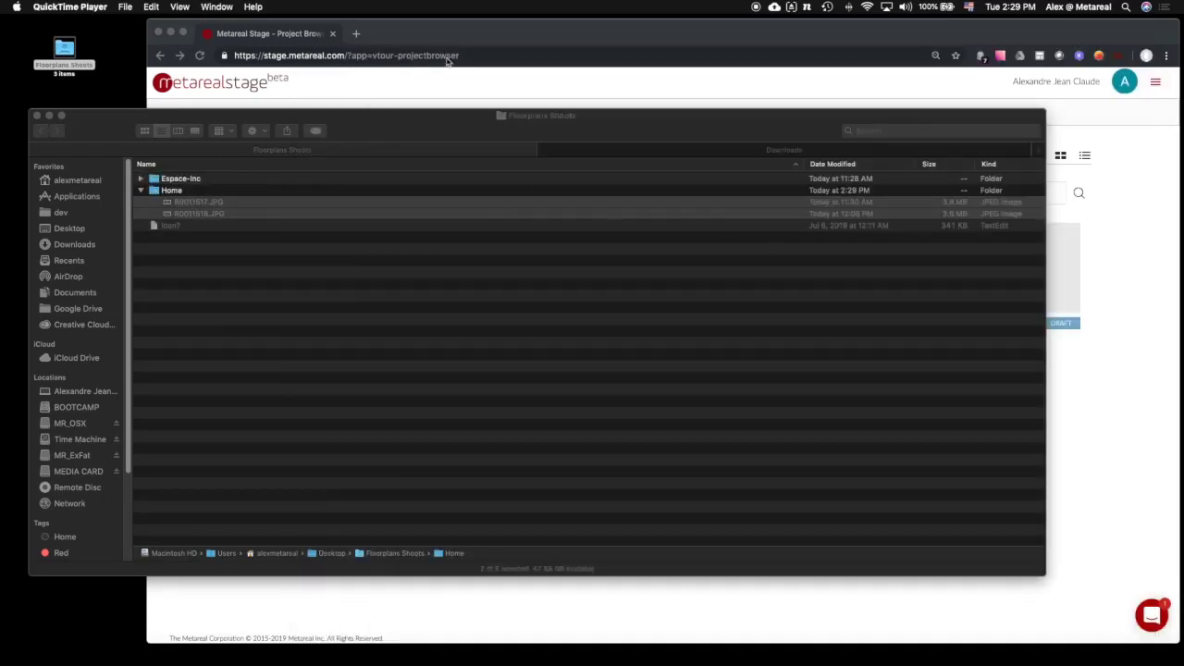
{"action": "left_click", "coordinate": [37, 118]}
{"action": "left_click", "coordinate": [1086, 521]}
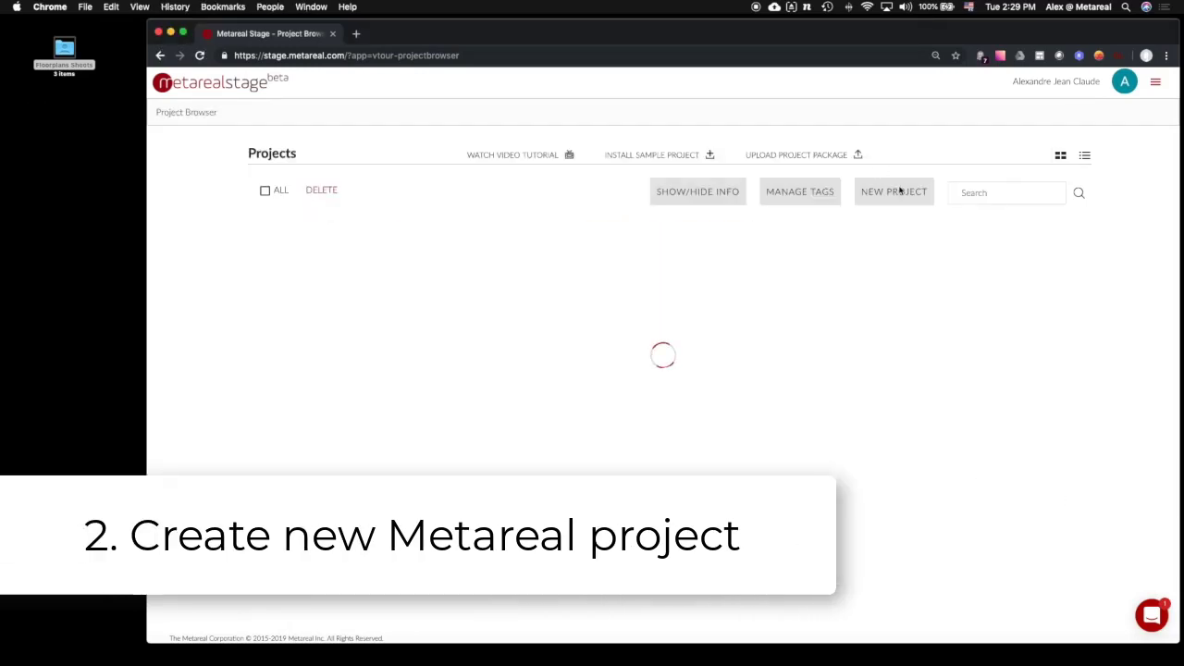
Step: Create a new project and name it "Home Test Floorplan"
{"action": "left_click", "coordinate": [896, 192]}
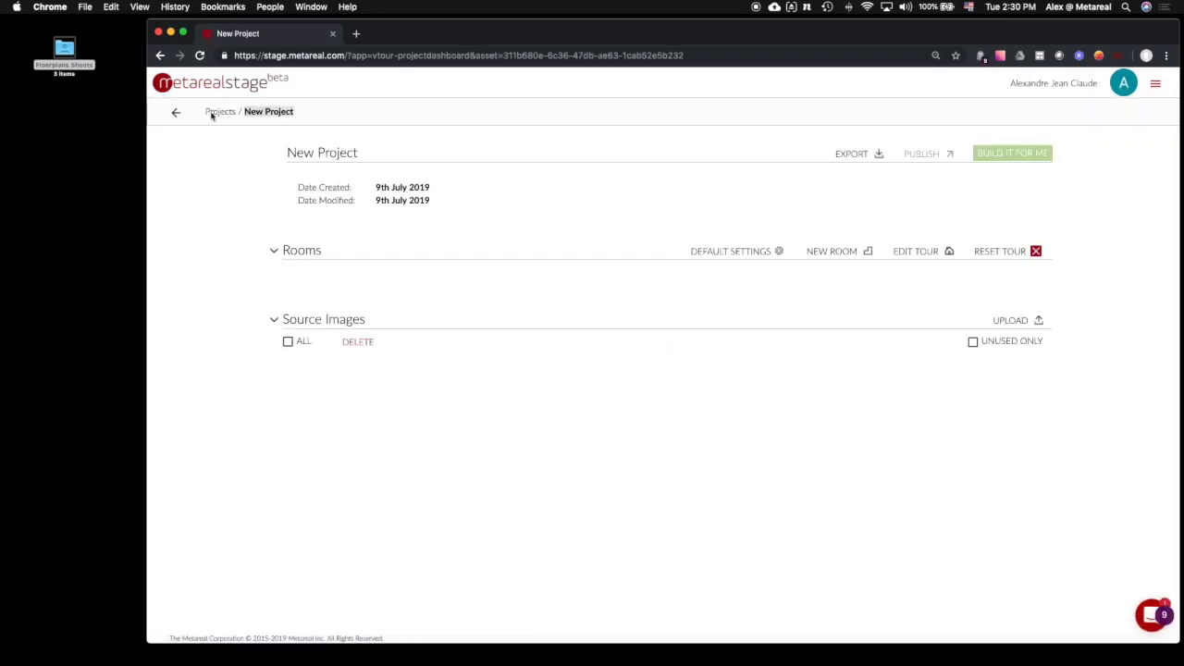
{"action": "type", "text": "Home"}
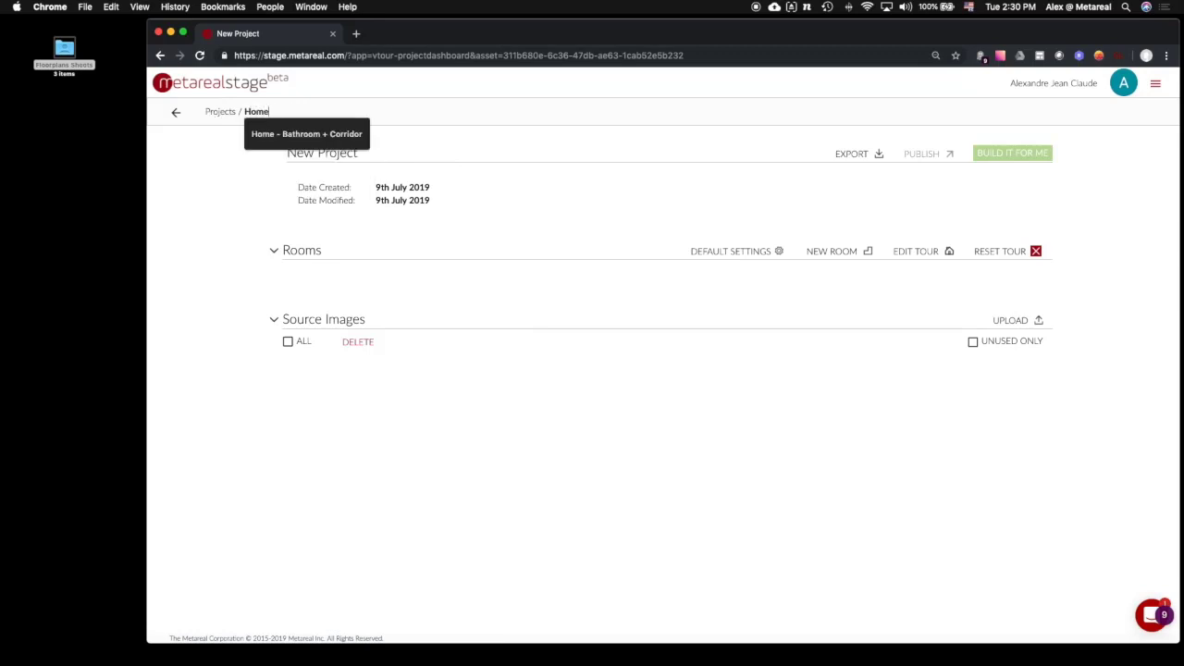
{"action": "type", "text": " Test"}
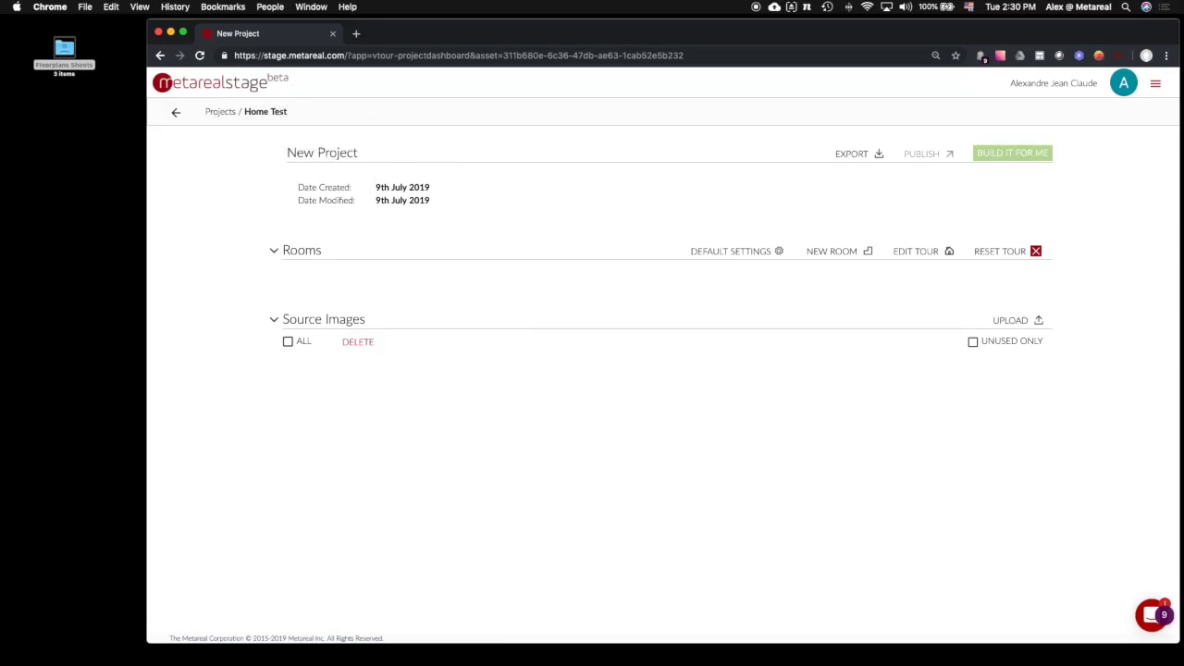
{"action": "type", "text": " Floorplan"}
{"action": "key", "text": "Return"}
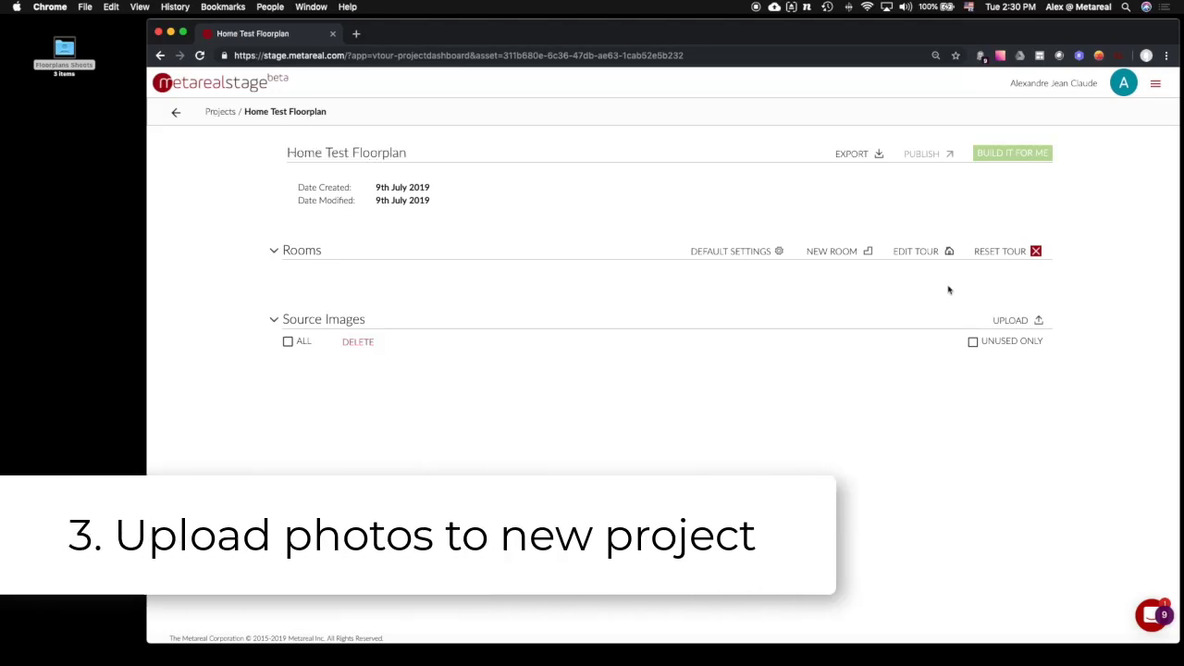
Step: Upload the local images R0011518.JPG and R0011517.JPG from the Home folder to the project's source images
{"action": "left_click", "coordinate": [1010, 320]}
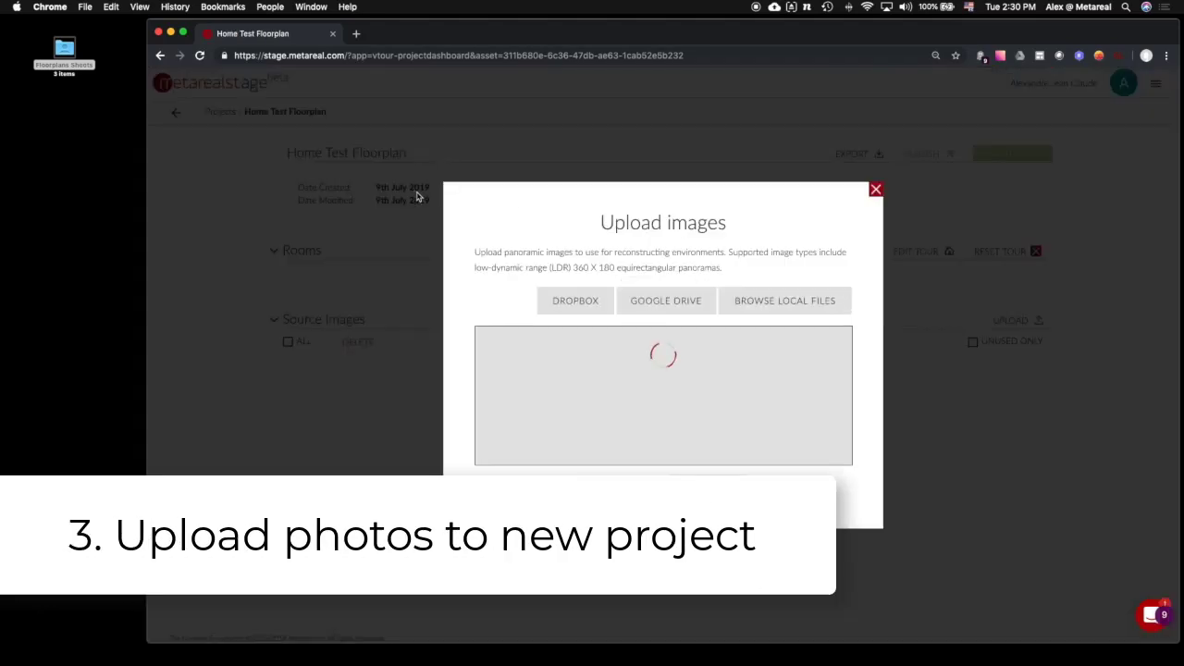
{"action": "left_click", "coordinate": [812, 305]}
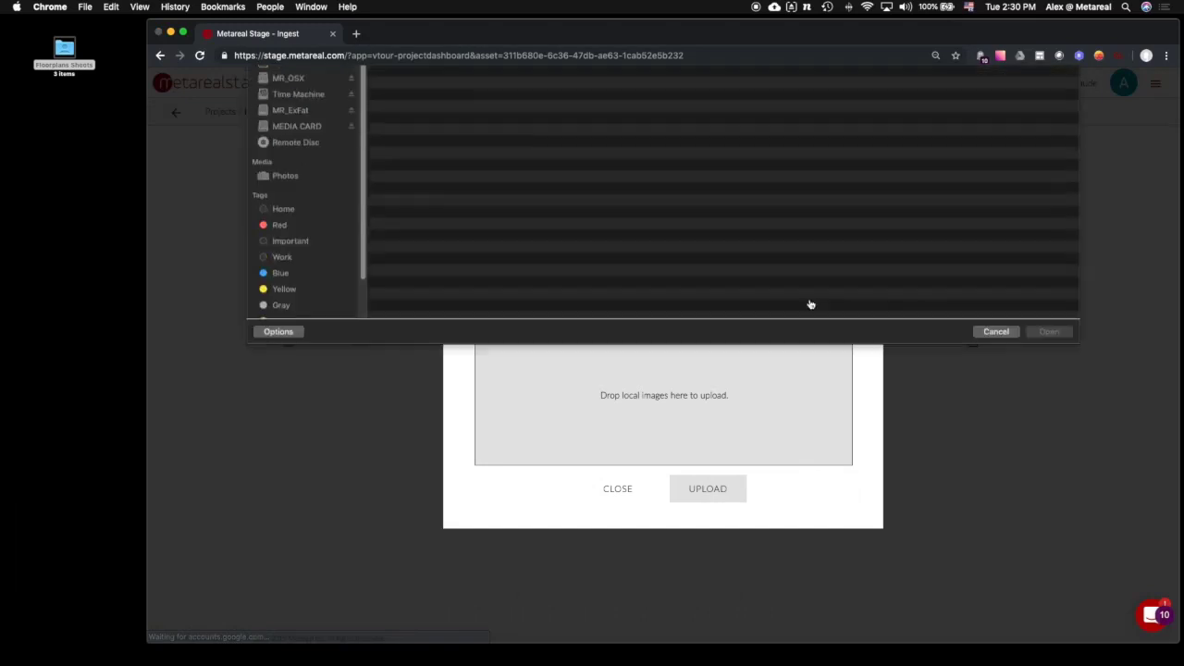
{"action": "left_click", "coordinate": [435, 112]}
{"action": "left_click", "coordinate": [434, 124], "text": "shift"}
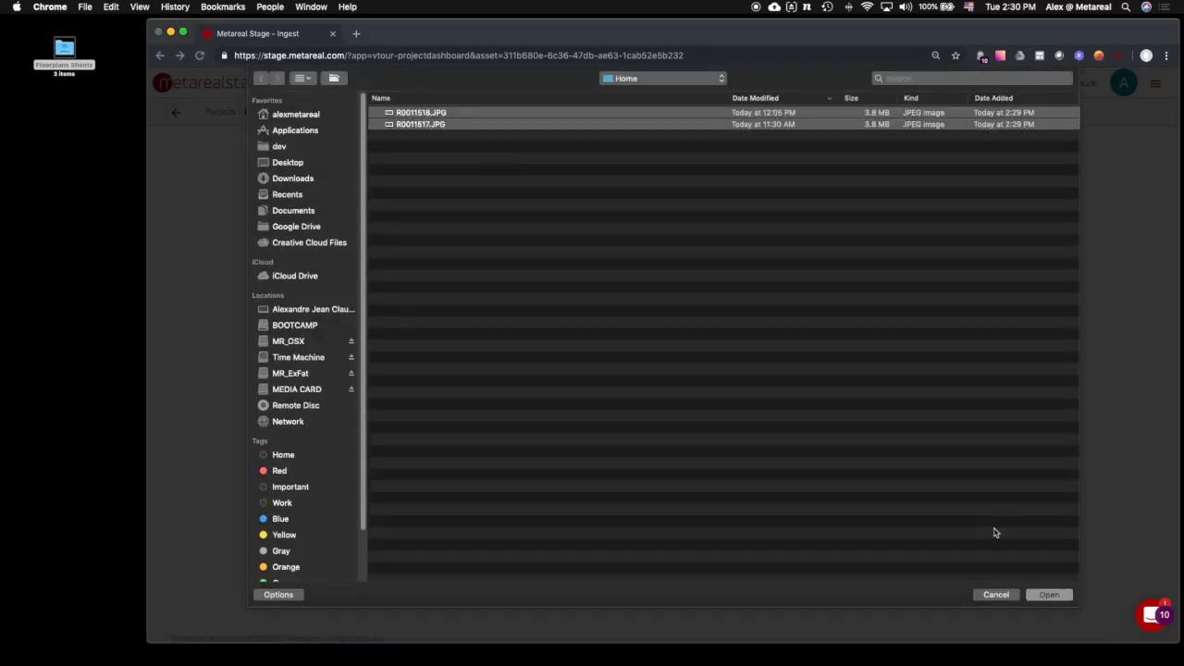
{"action": "left_click", "coordinate": [1054, 595]}
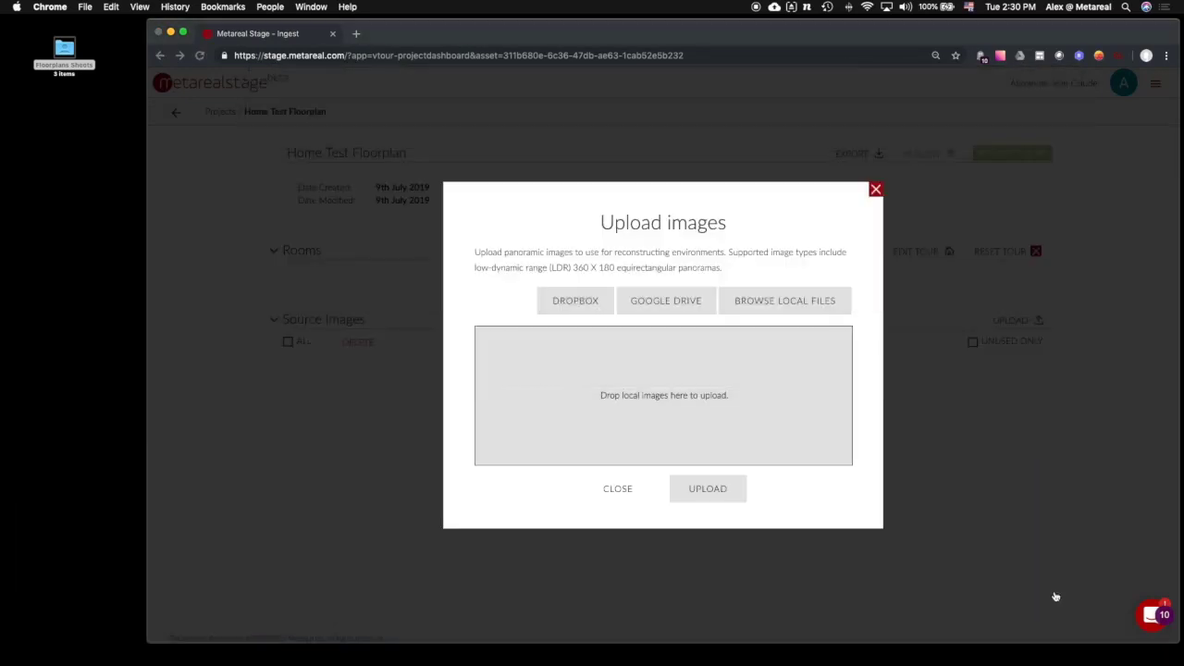
{"action": "left_click", "coordinate": [685, 499]}
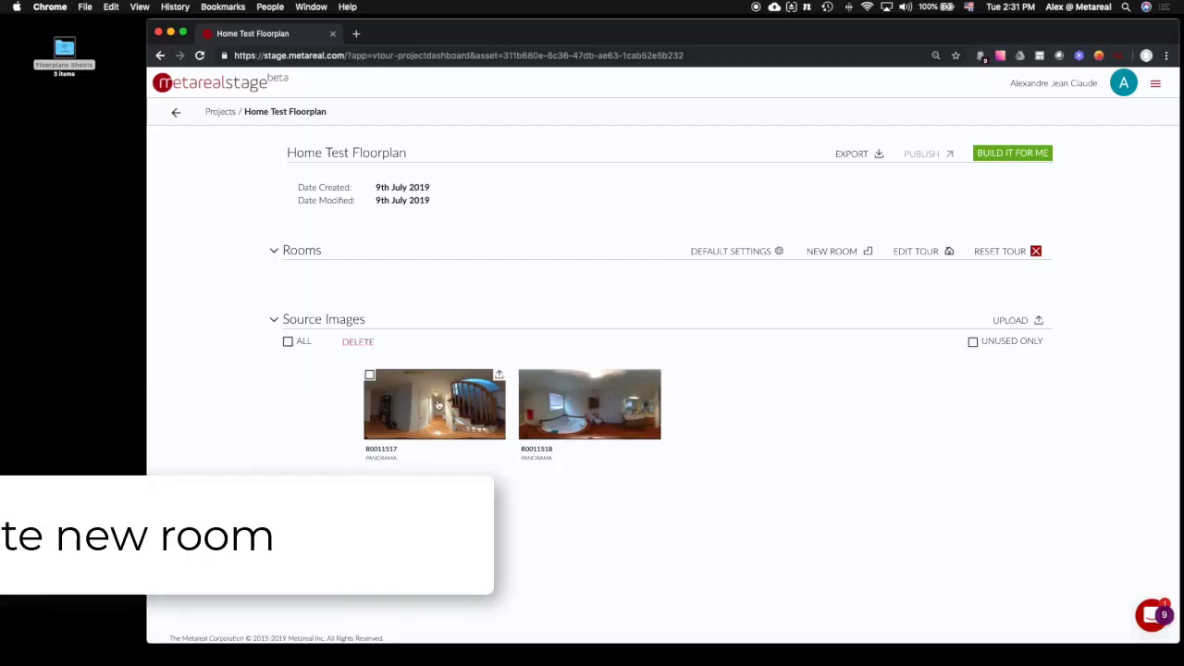
Step: Create a new room from the R0011517 panorama and name it "Corridor"
{"action": "mouse_move", "coordinate": [427, 405]}
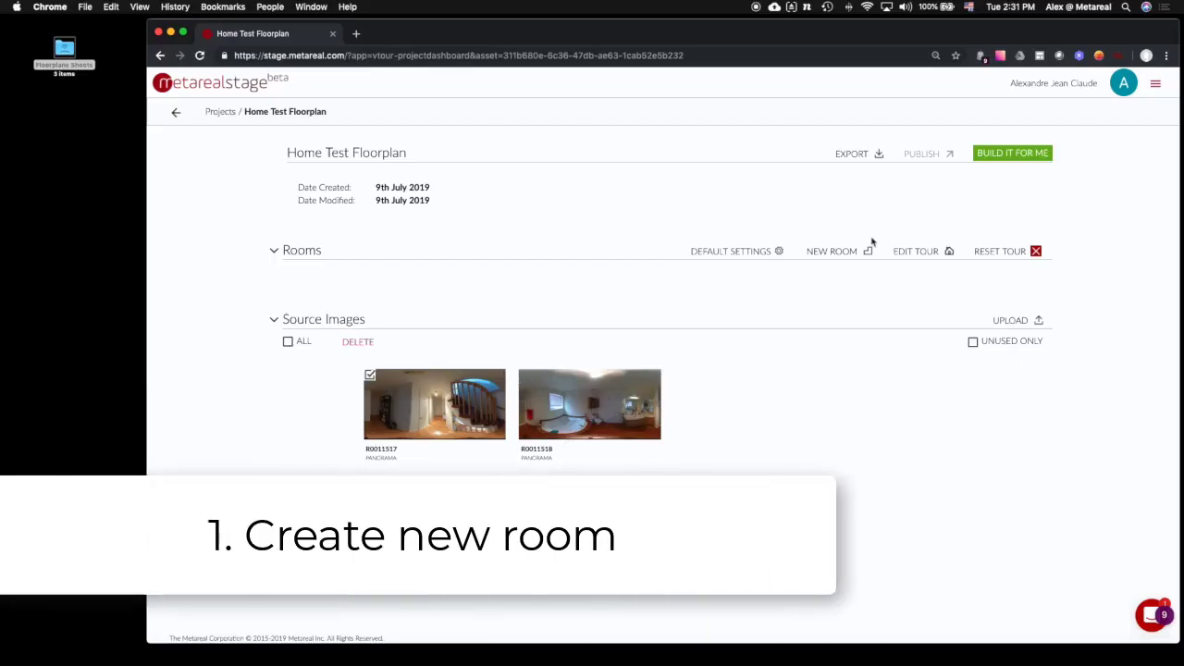
{"action": "left_click", "coordinate": [838, 251]}
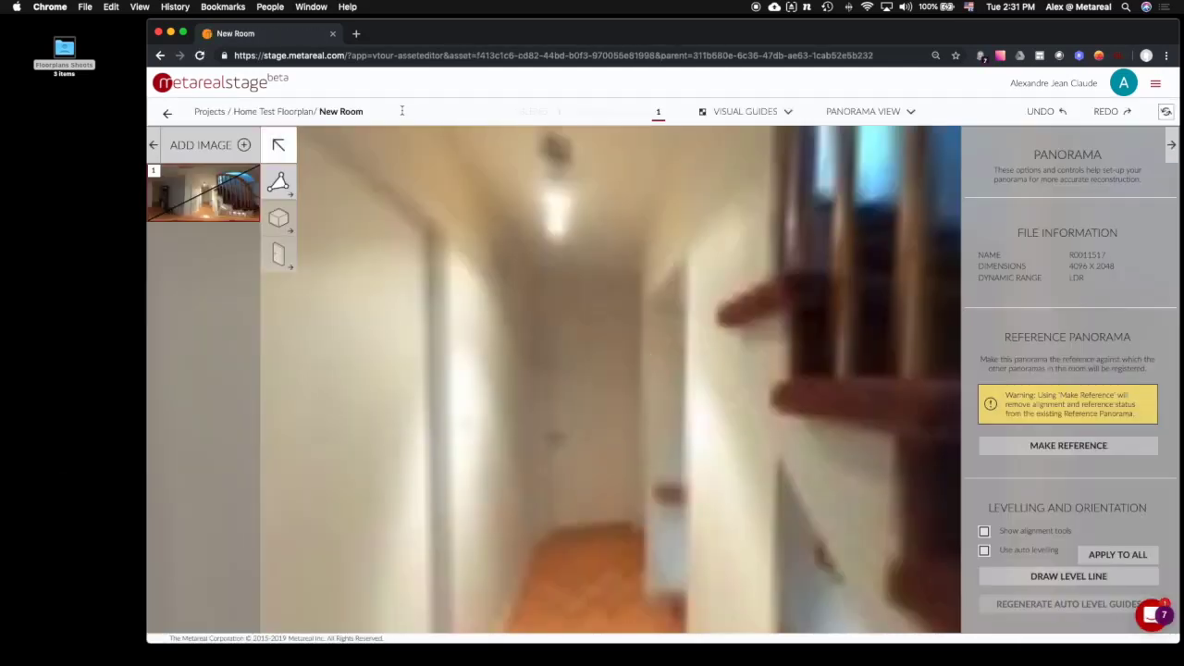
{"action": "left_click_drag", "start_coordinate": [401, 111], "coordinate": [304, 109]}
{"action": "type", "text": "Co"}
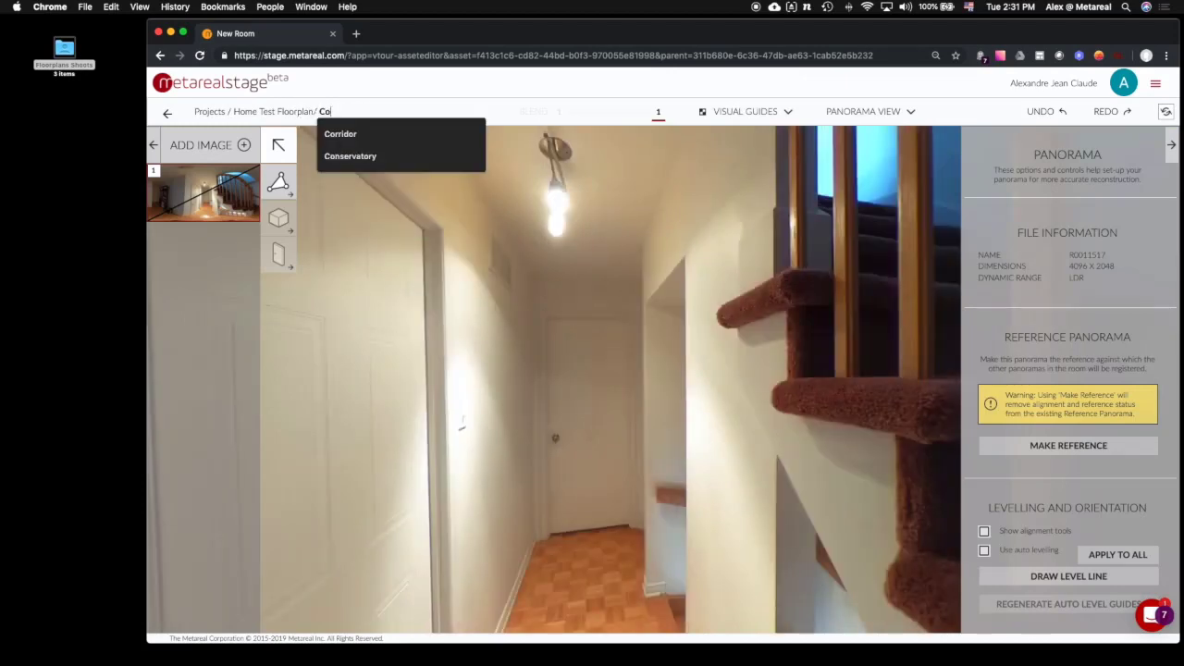
{"action": "type", "text": "rridor"}
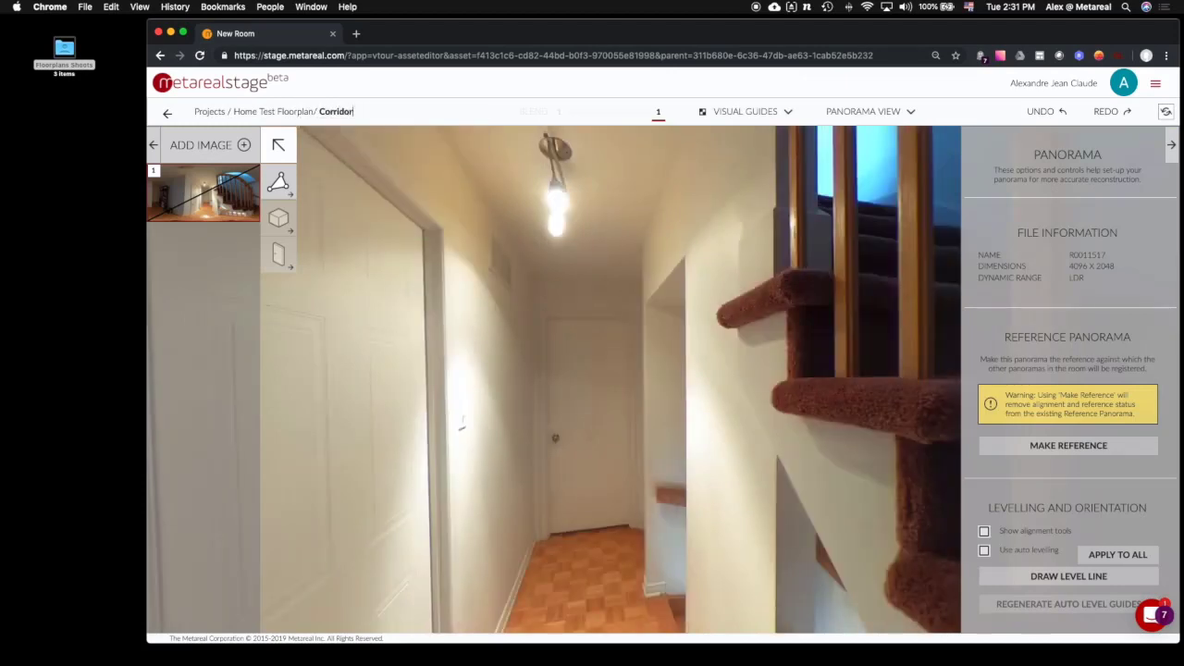
{"action": "key", "text": "Return"}
Step: Make the R0011517 panorama the reference panorama of the Corridor room
{"action": "left_click_drag", "start_coordinate": [589, 370], "coordinate": [673, 266]}
{"action": "left_click_drag", "start_coordinate": [478, 381], "coordinate": [459, 384]}
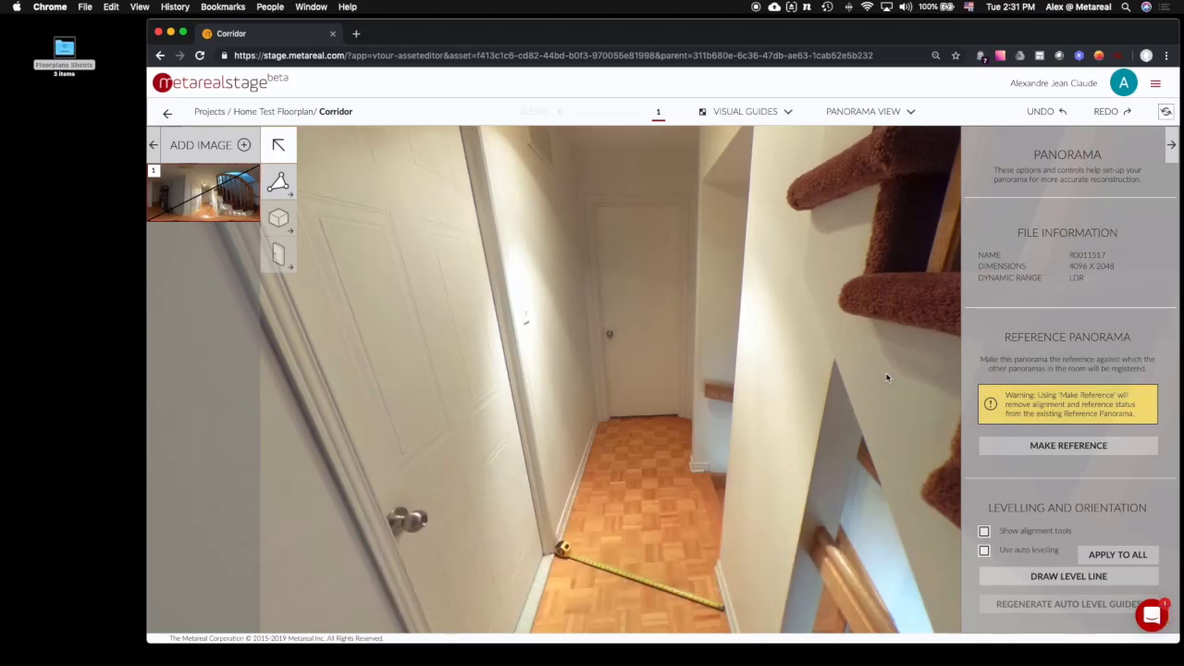
{"action": "left_click", "coordinate": [1068, 446]}
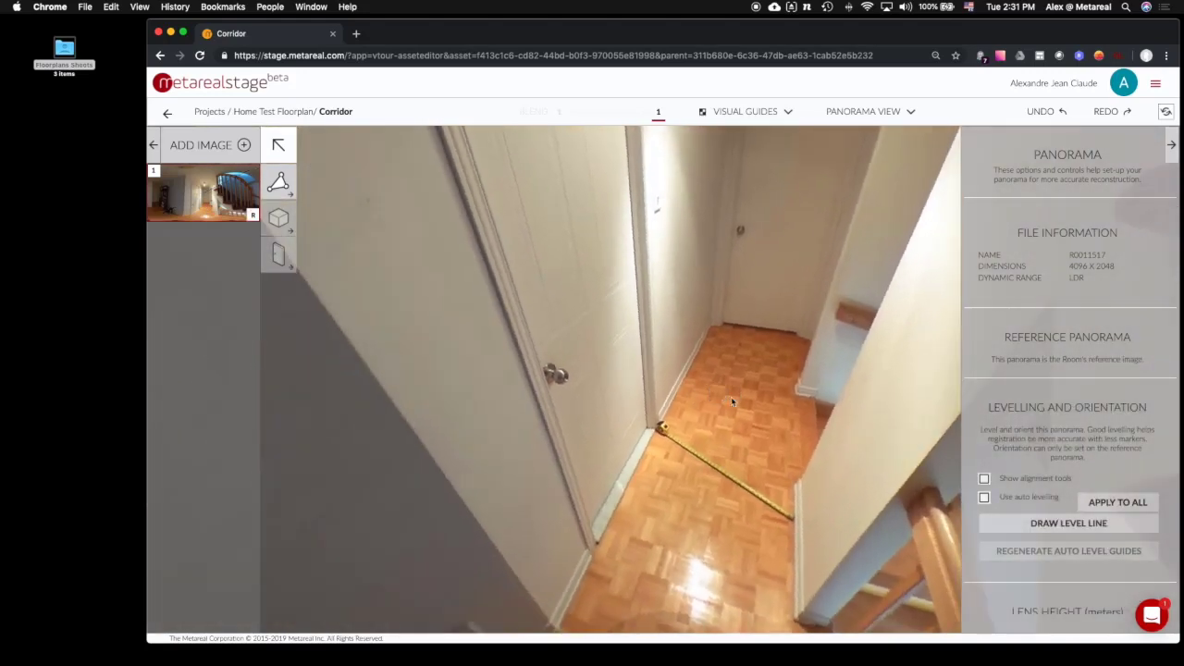
Step: Show the alignment tools and align the red orientation line with the floor edge along the corridor's door-side wall
{"action": "left_click", "coordinate": [984, 478]}
{"action": "left_click_drag", "start_coordinate": [761, 377], "coordinate": [783, 358]}
{"action": "scroll", "coordinate": [785, 370], "scroll_direction": "up", "scroll_amount": 3}
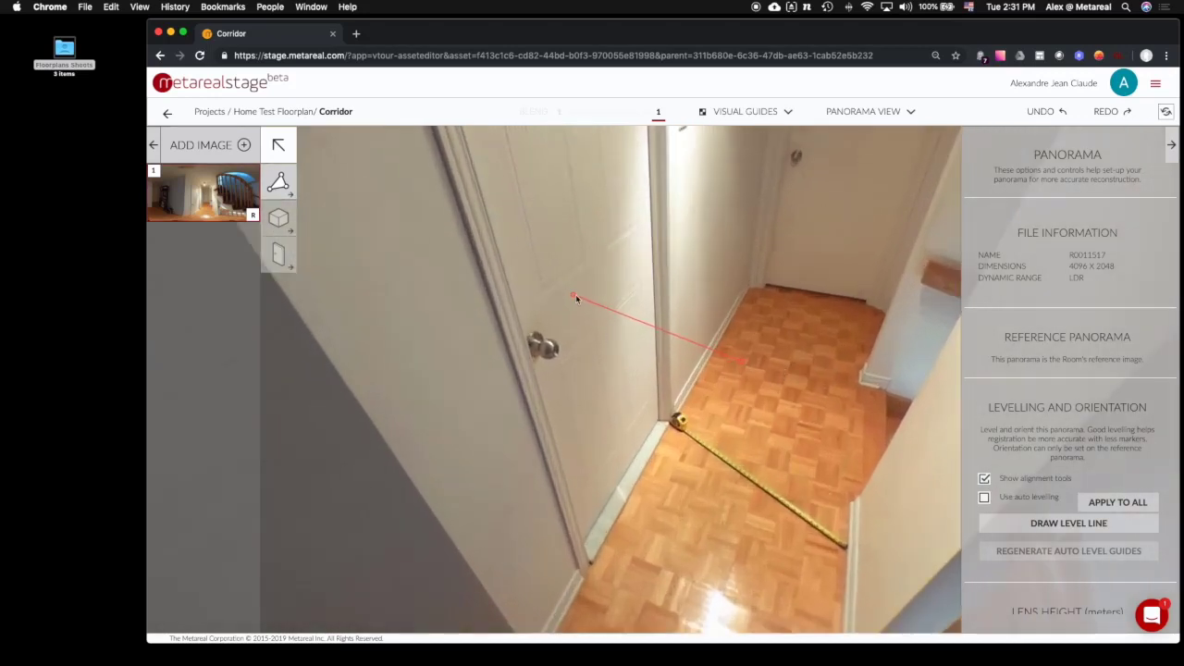
{"action": "left_click_drag", "start_coordinate": [573, 296], "coordinate": [559, 625]}
{"action": "left_click_drag", "start_coordinate": [741, 362], "coordinate": [745, 308]}
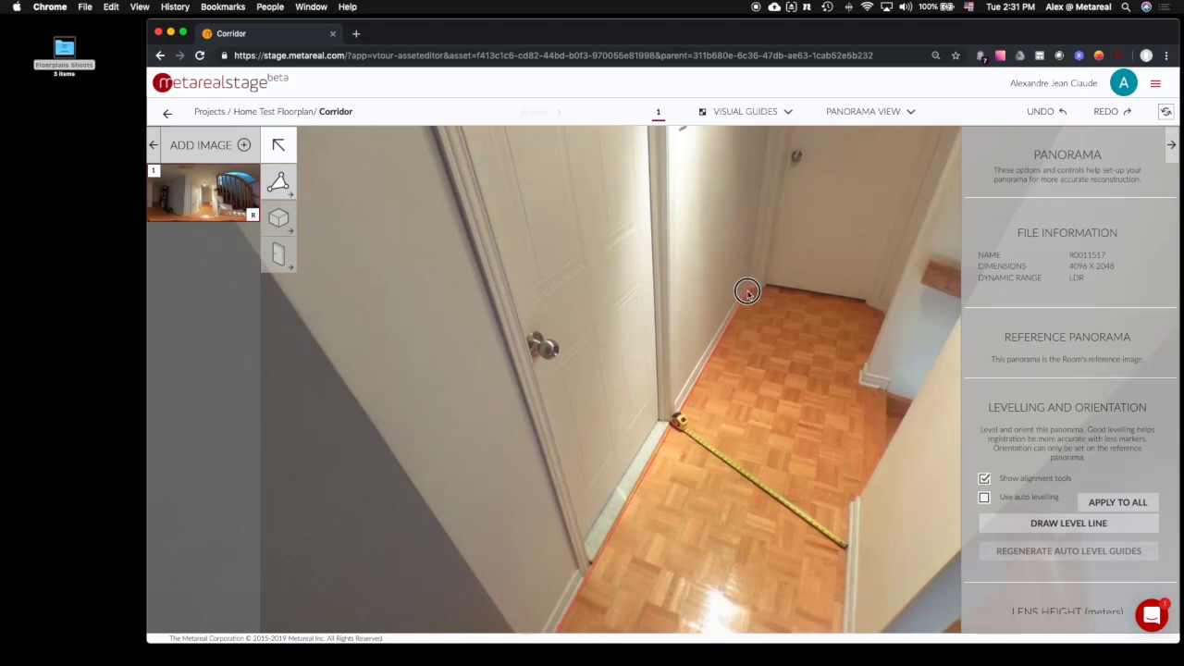
Step: Draw a vertical level line along the wall corner between the corridor's end door and the alcove
{"action": "mouse_move", "coordinate": [761, 440]}
{"action": "left_mouse_down"}
{"action": "mouse_move", "coordinate": [840, 390]}
{"action": "mouse_move", "coordinate": [746, 391]}
{"action": "mouse_move", "coordinate": [743, 357]}
{"action": "mouse_move", "coordinate": [817, 330]}
{"action": "mouse_move", "coordinate": [731, 422]}
{"action": "mouse_move", "coordinate": [740, 397]}
{"action": "mouse_move", "coordinate": [724, 311]}
{"action": "mouse_move", "coordinate": [686, 420]}
{"action": "mouse_move", "coordinate": [738, 496]}
{"action": "left_mouse_up"}
{"action": "left_click", "coordinate": [1034, 526]}
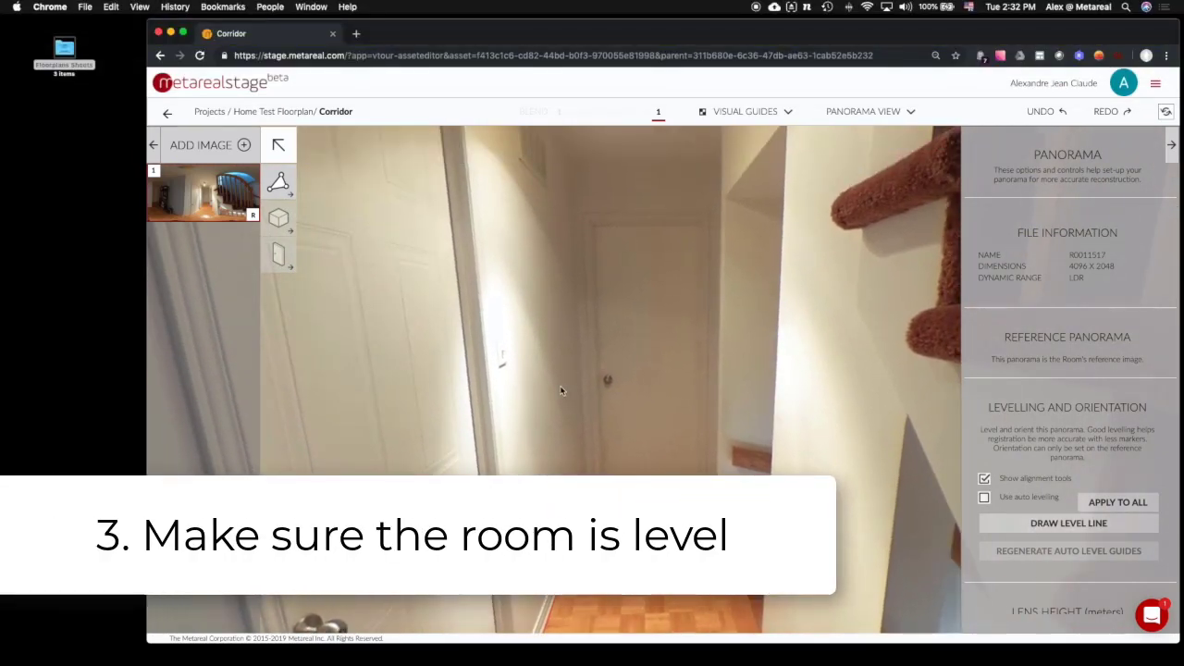
{"action": "mouse_move", "coordinate": [560, 390]}
{"action": "left_mouse_down"}
{"action": "mouse_move", "coordinate": [660, 422]}
{"action": "mouse_move", "coordinate": [579, 406]}
{"action": "left_mouse_up"}
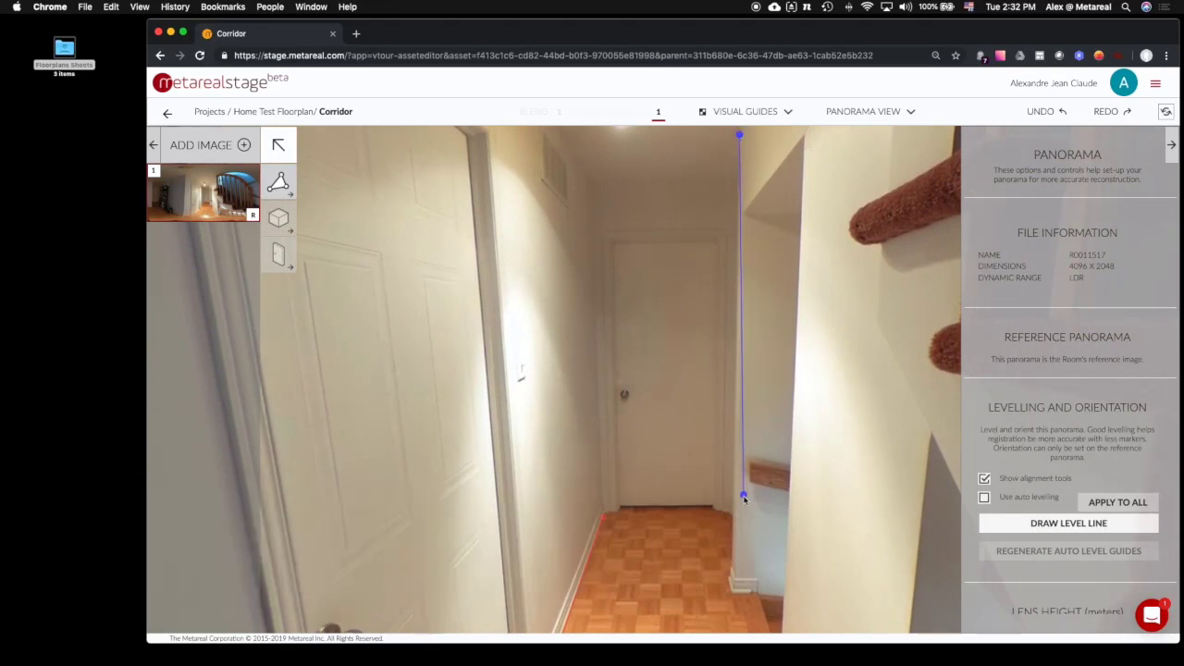
{"action": "left_click_drag", "start_coordinate": [744, 498], "coordinate": [734, 568]}
{"action": "left_click_drag", "start_coordinate": [662, 451], "coordinate": [733, 430]}
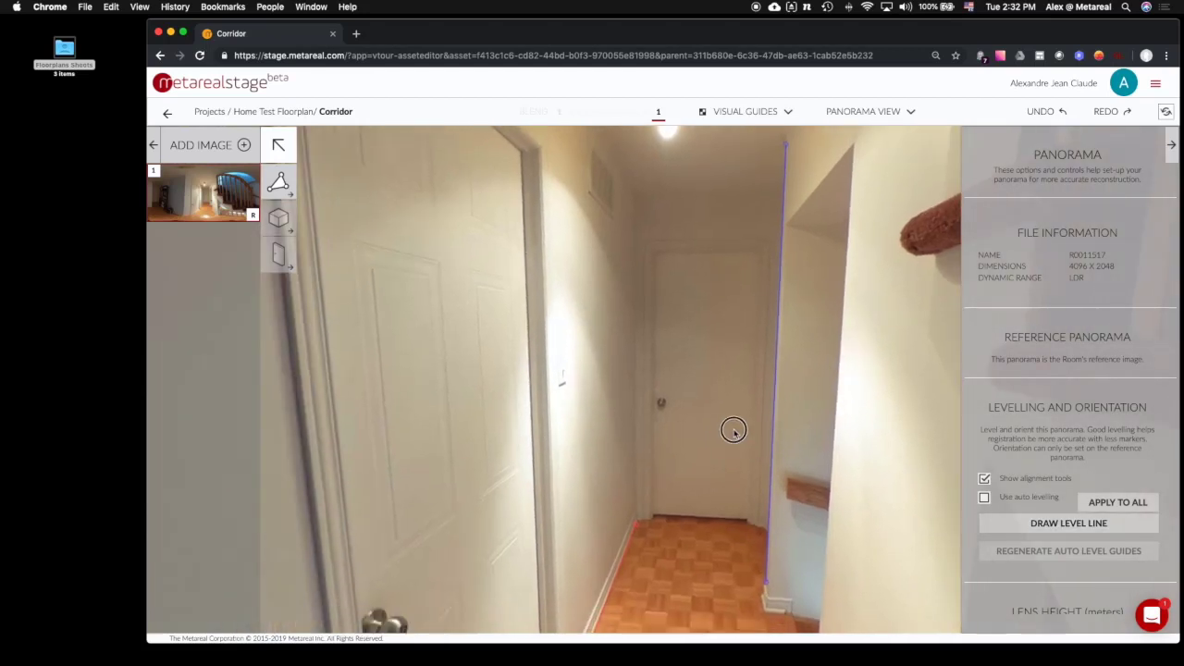
Step: Switch to the levelling view and draw a vertical level line along the wall corner on the knob side of the end door
{"action": "left_click", "coordinate": [878, 111]}
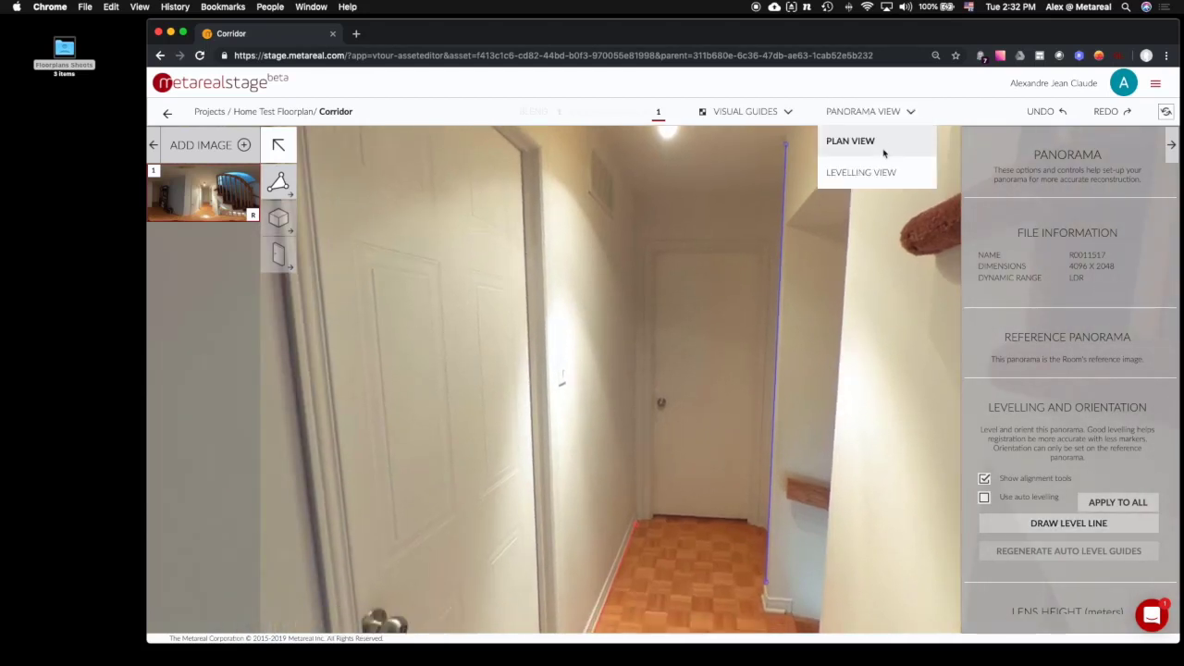
{"action": "left_click", "coordinate": [861, 172]}
{"action": "left_click_drag", "start_coordinate": [848, 362], "coordinate": [923, 365]}
{"action": "scroll", "coordinate": [824, 366], "scroll_direction": "up", "scroll_amount": 3}
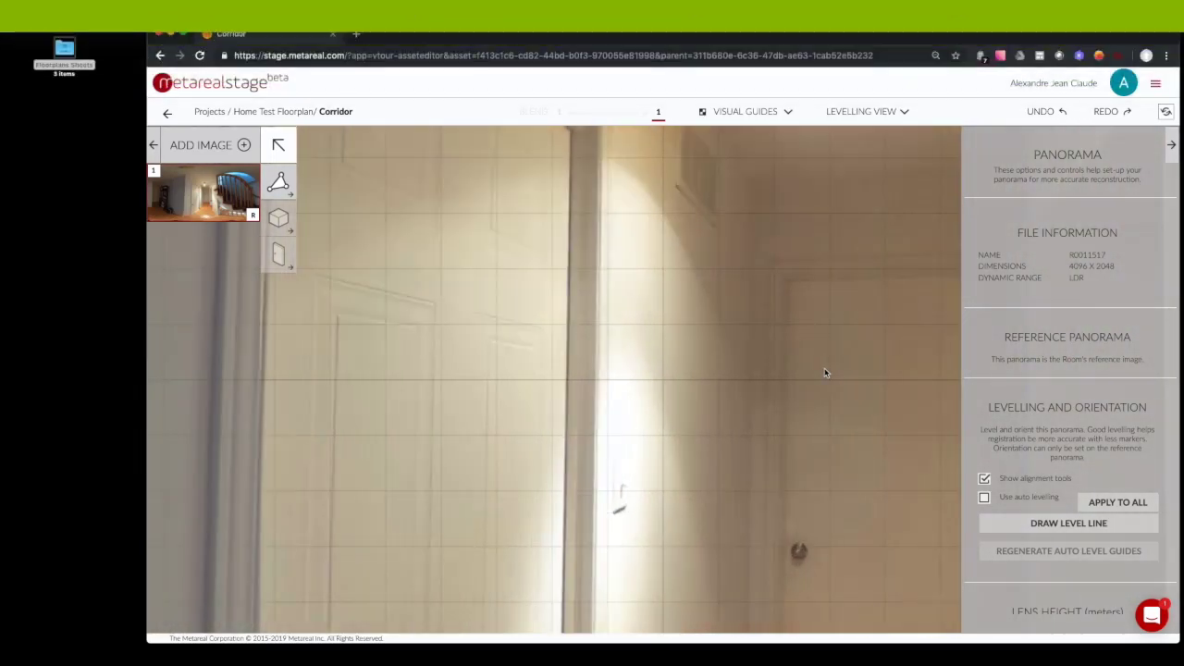
{"action": "left_click_drag", "start_coordinate": [826, 370], "coordinate": [816, 313]}
{"action": "scroll", "coordinate": [782, 315], "scroll_direction": "down", "scroll_amount": 3}
{"action": "left_click", "coordinate": [1043, 521]}
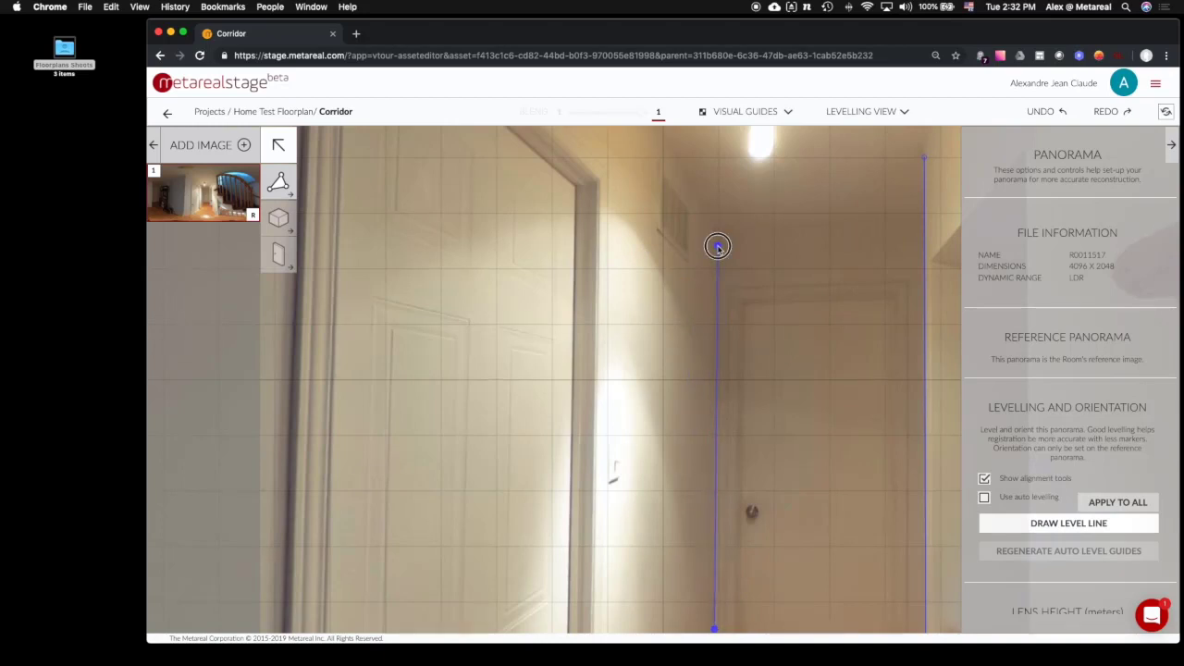
{"action": "left_click", "coordinate": [717, 246]}
{"action": "left_click_drag", "start_coordinate": [776, 427], "coordinate": [837, 407]}
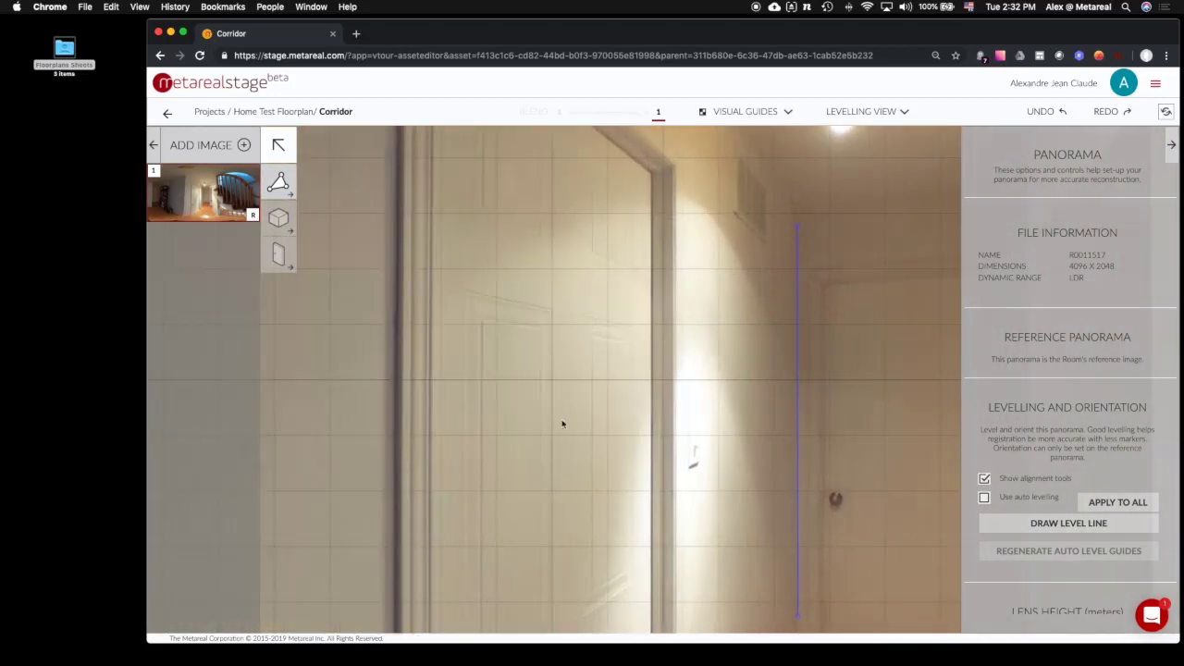
Step: Draw a vertical level line along the wall corner between the bookshelf and the nearest white door
{"action": "mouse_move", "coordinate": [420, 421]}
{"action": "left_mouse_down"}
{"action": "mouse_move", "coordinate": [702, 398]}
{"action": "mouse_move", "coordinate": [801, 345]}
{"action": "mouse_move", "coordinate": [785, 353]}
{"action": "left_mouse_up"}
{"action": "scroll", "coordinate": [703, 403], "scroll_direction": "down", "scroll_amount": 4}
{"action": "scroll", "coordinate": [786, 355], "scroll_direction": "down", "scroll_amount": 3}
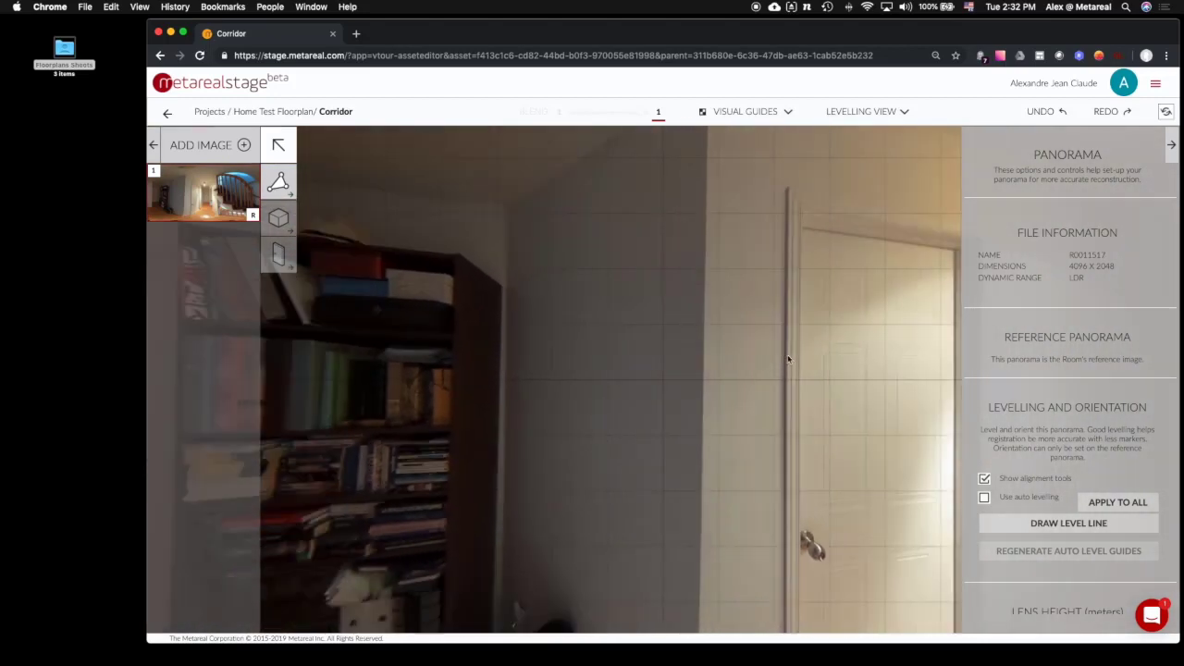
{"action": "left_click", "coordinate": [1046, 528]}
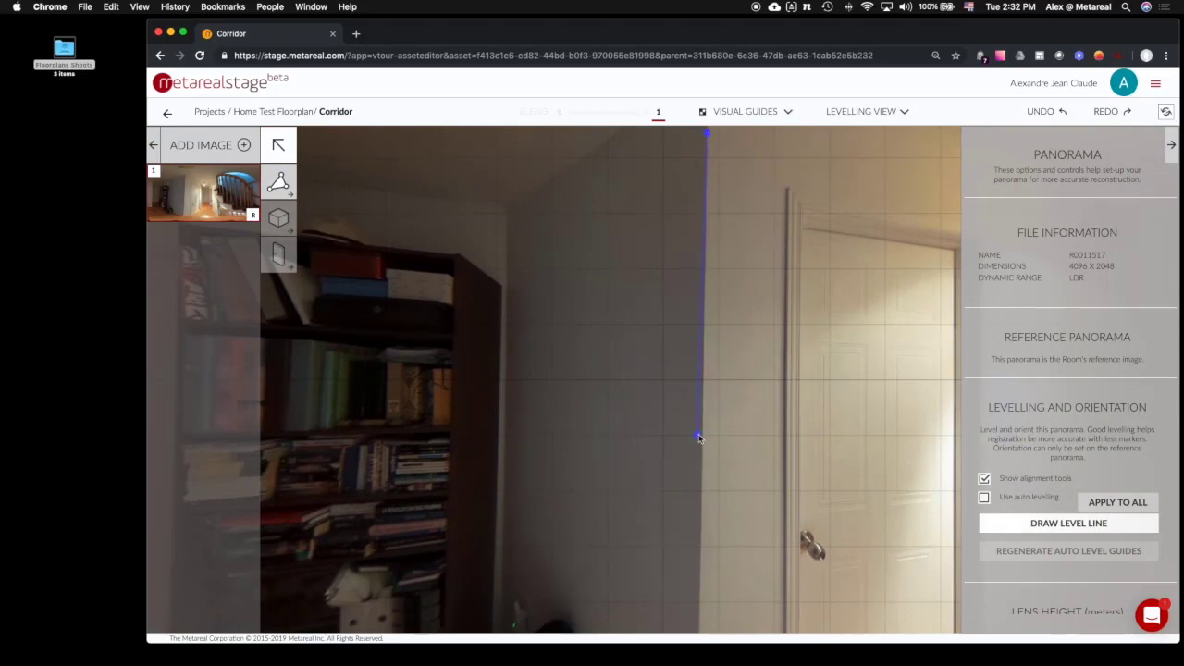
{"action": "left_click", "coordinate": [699, 628]}
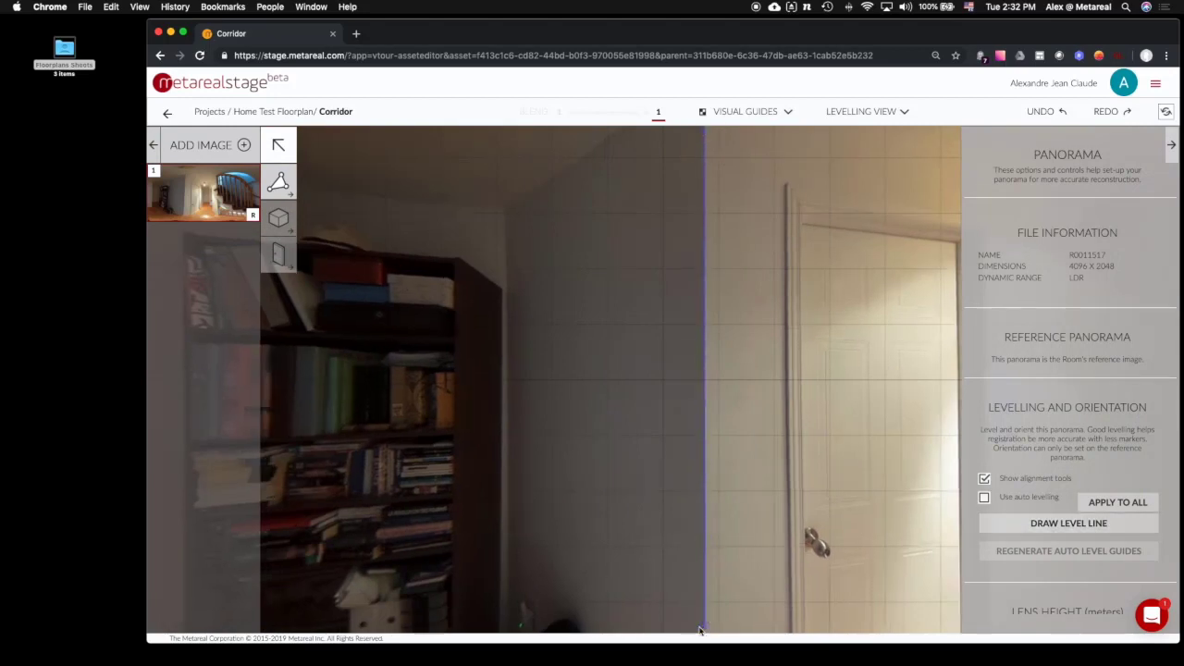
Step: Draw a vertical level line along the outer wall corner between the staircase and the bookshelf
{"action": "left_click_drag", "start_coordinate": [822, 555], "coordinate": [667, 458]}
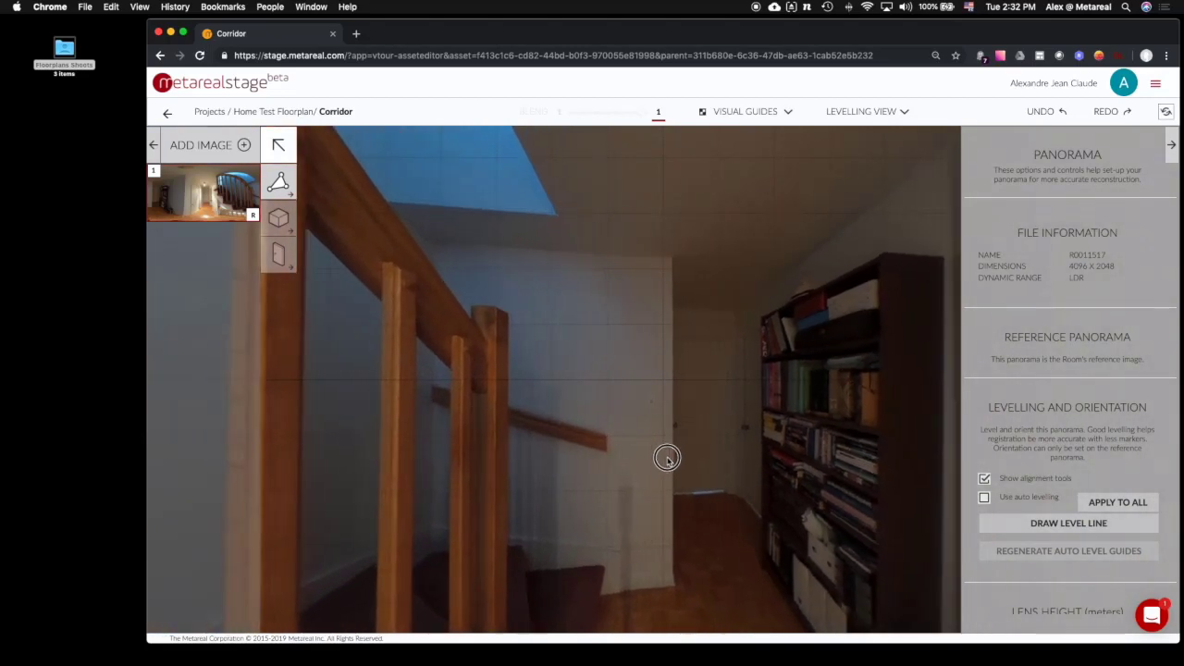
{"action": "scroll", "coordinate": [878, 497], "scroll_direction": "up", "scroll_amount": 3}
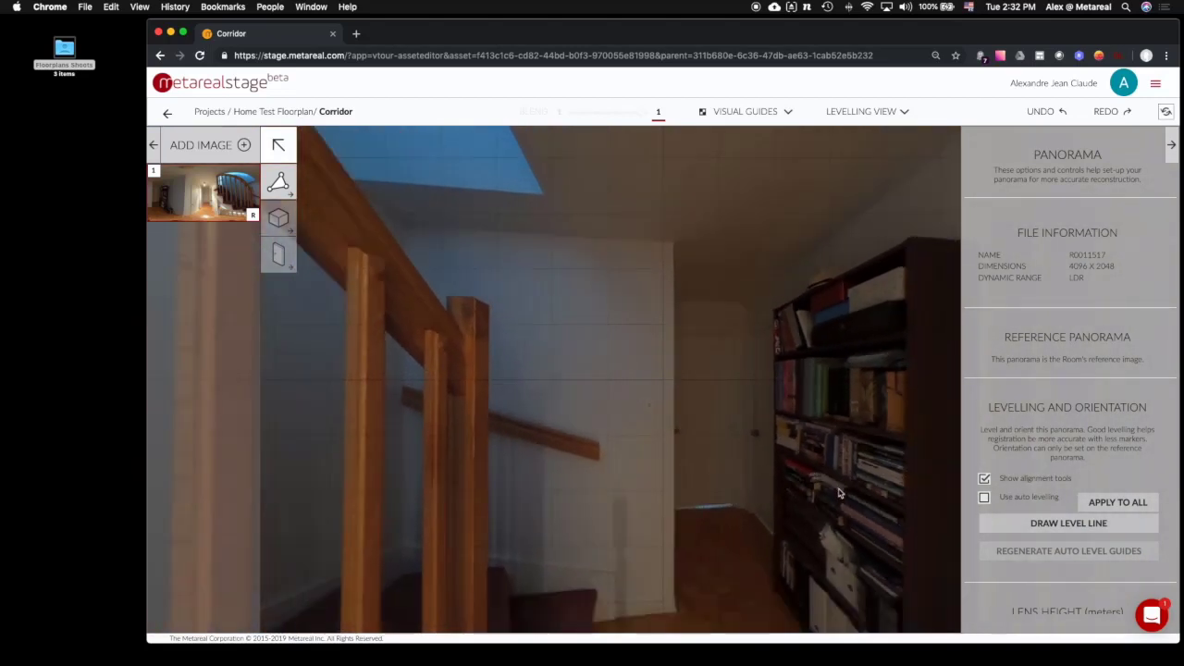
{"action": "left_click", "coordinate": [1056, 527]}
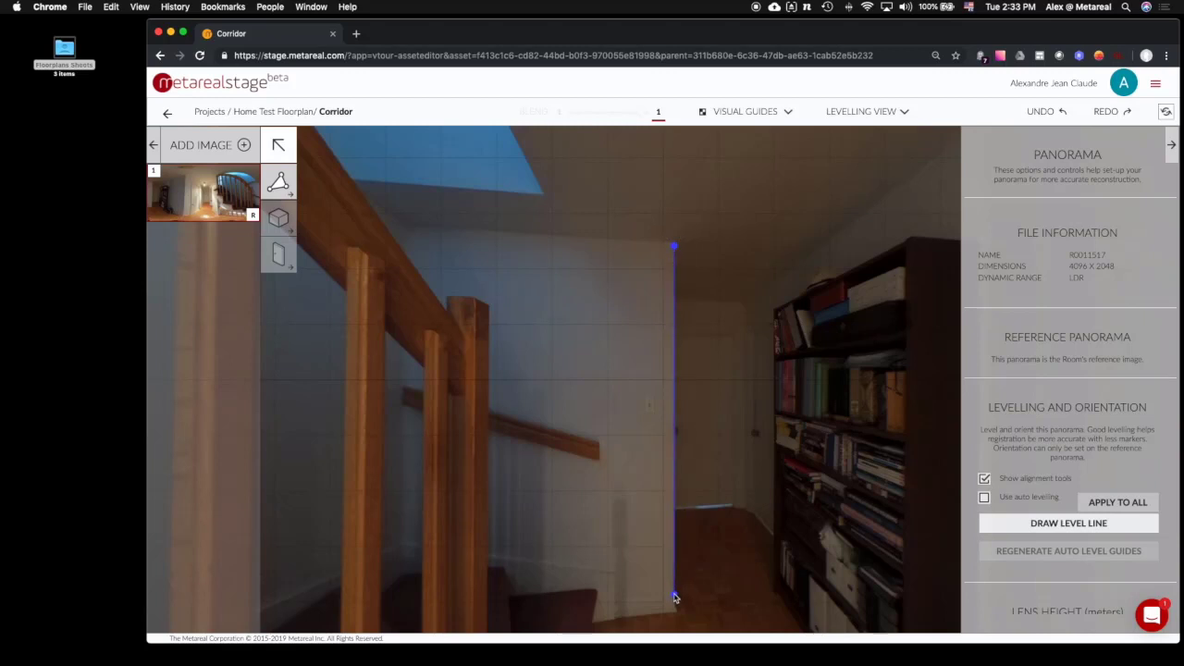
{"action": "left_click_drag", "start_coordinate": [675, 594], "coordinate": [467, 424]}
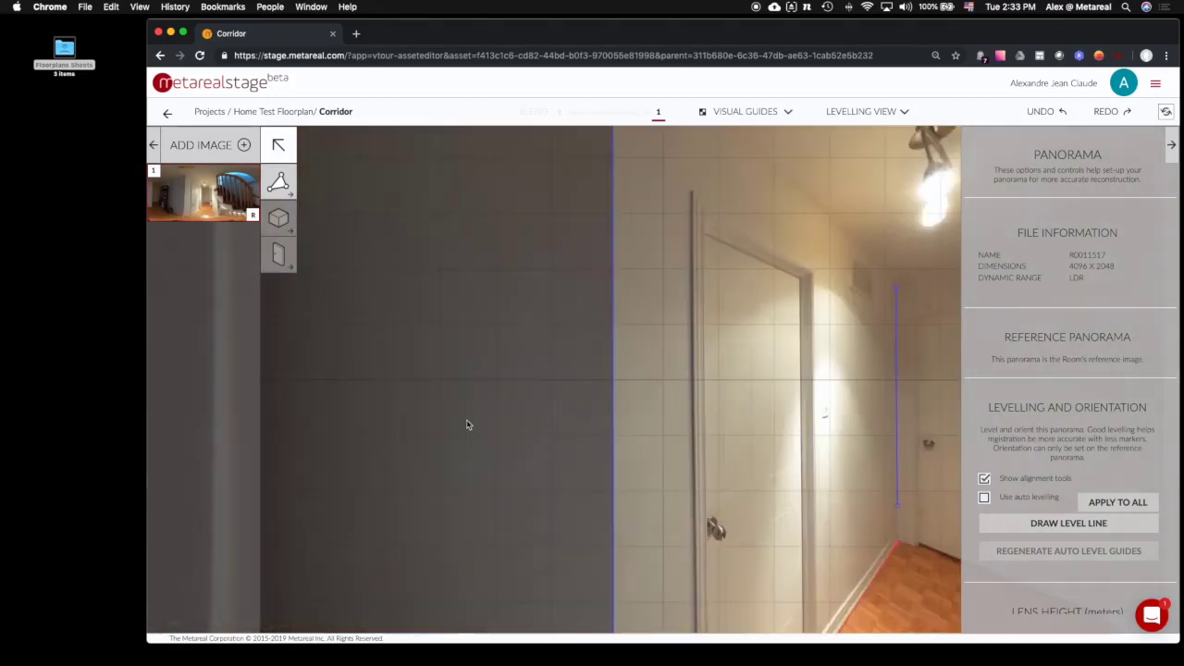
Step: Hide the alignment tools and switch the corridor from the levelling view to Panorama View
{"action": "left_click_drag", "start_coordinate": [542, 421], "coordinate": [563, 382]}
{"action": "left_click_drag", "start_coordinate": [726, 385], "coordinate": [652, 389]}
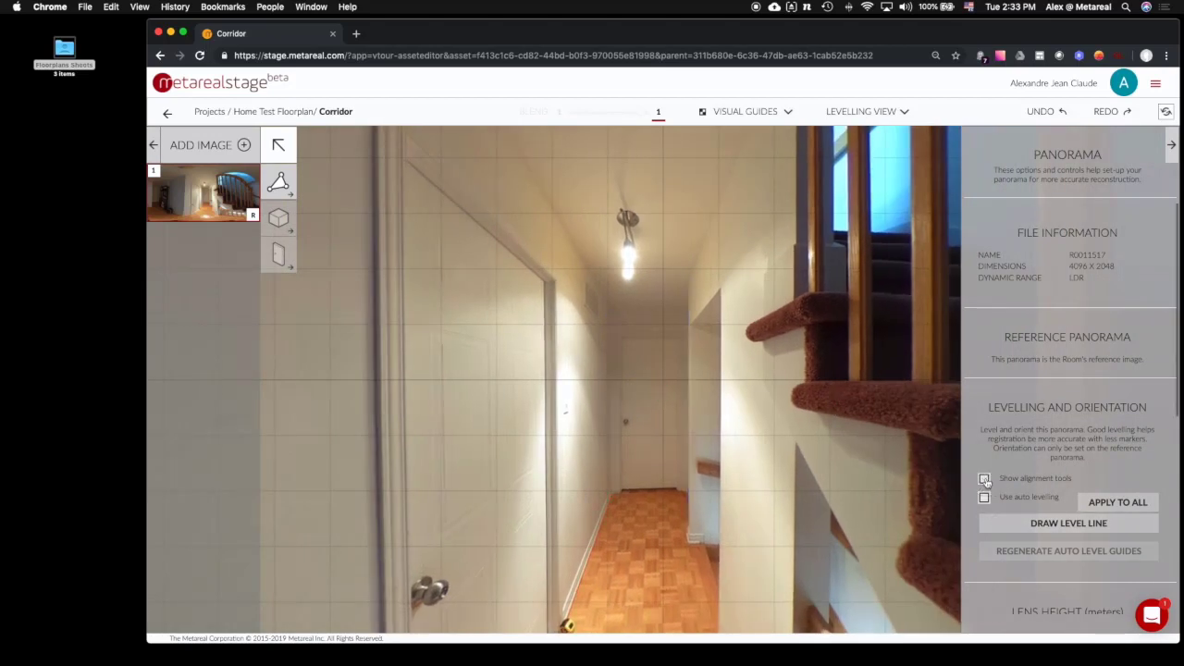
{"action": "left_click_drag", "start_coordinate": [611, 460], "coordinate": [652, 447]}
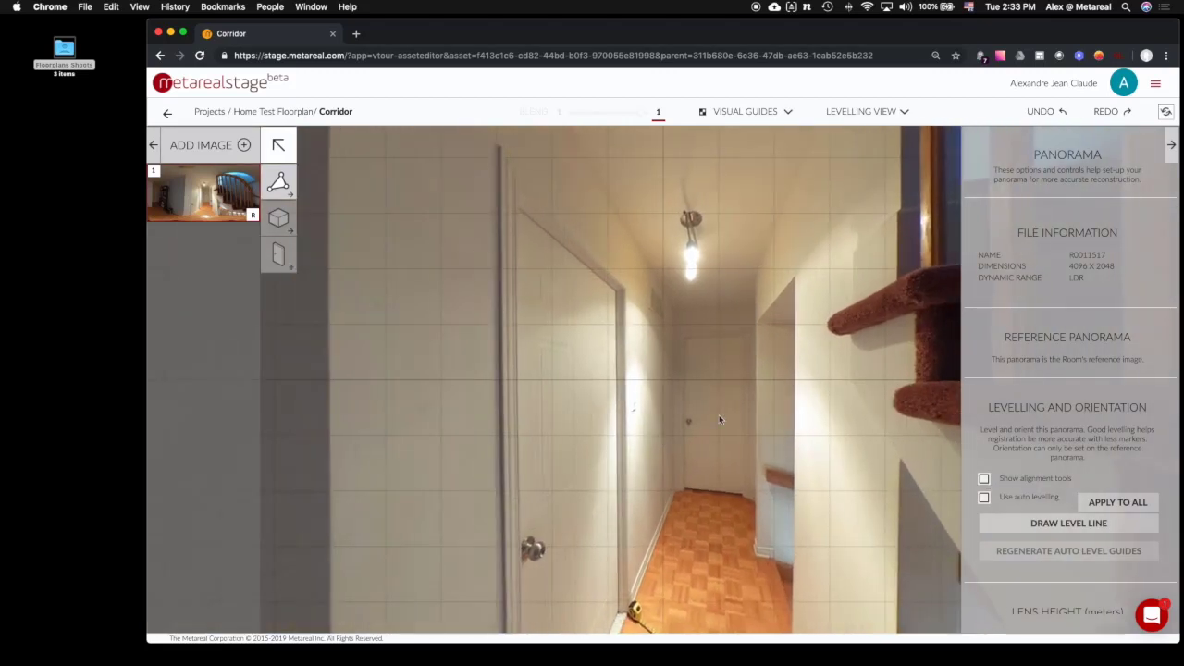
{"action": "left_click", "coordinate": [849, 118]}
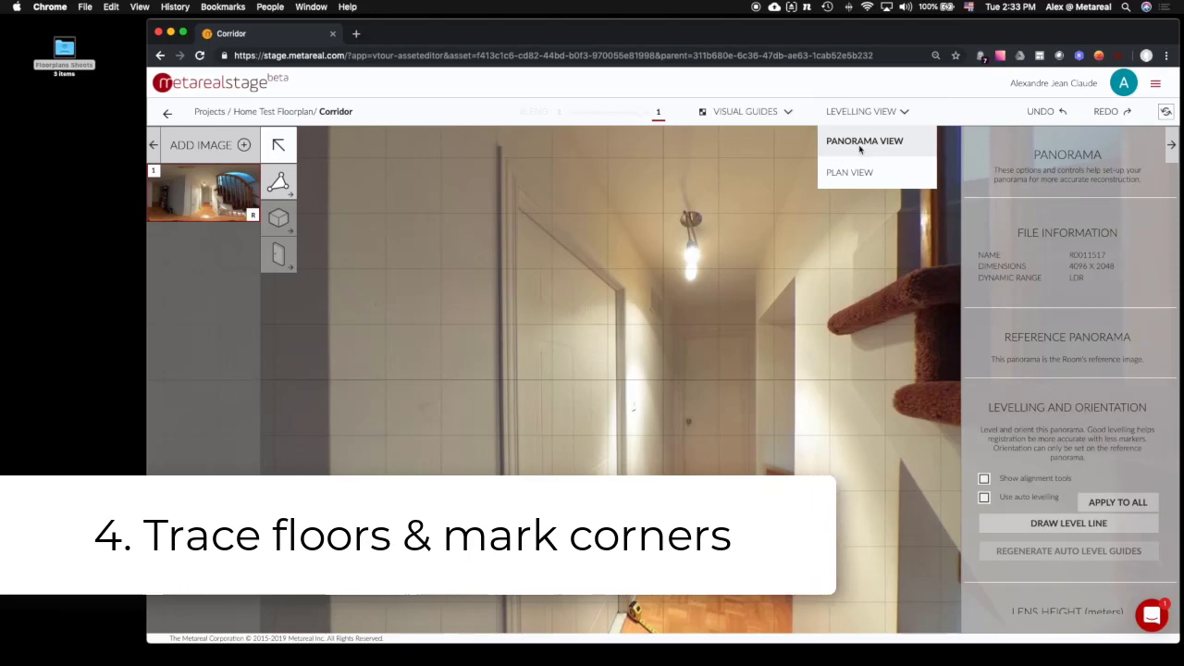
{"action": "left_click", "coordinate": [858, 144]}
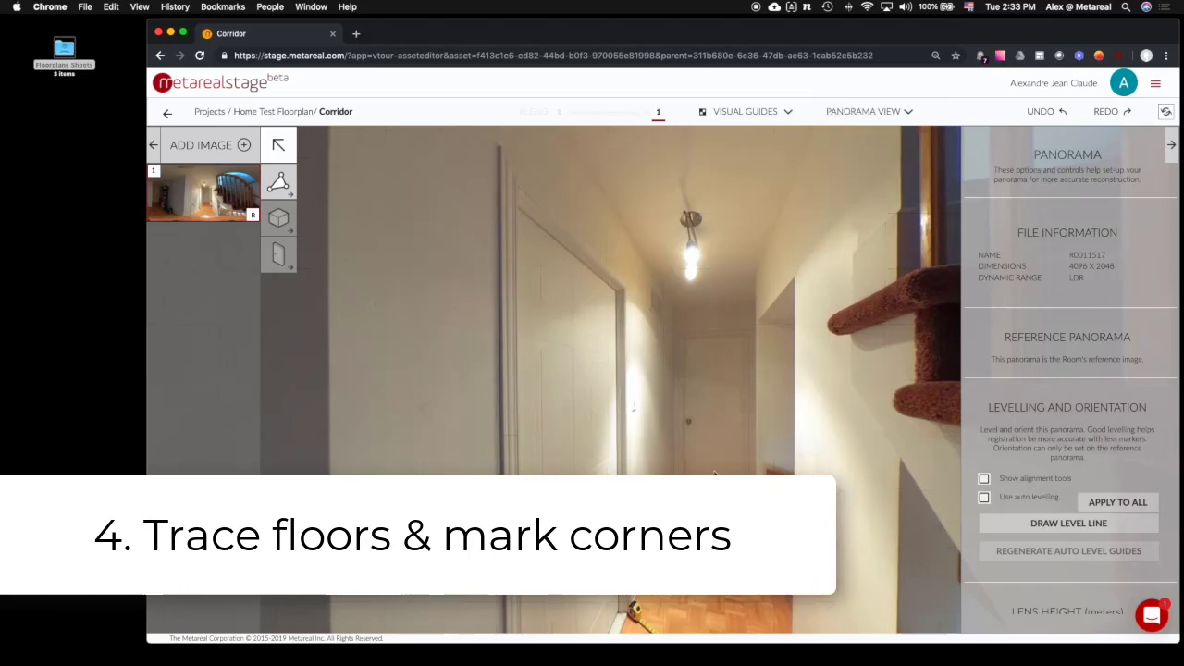
Step: Start tracing the corridor floor with the Draw tool at the wall corner on the knob side of the end door
{"action": "left_click_drag", "start_coordinate": [714, 475], "coordinate": [444, 332]}
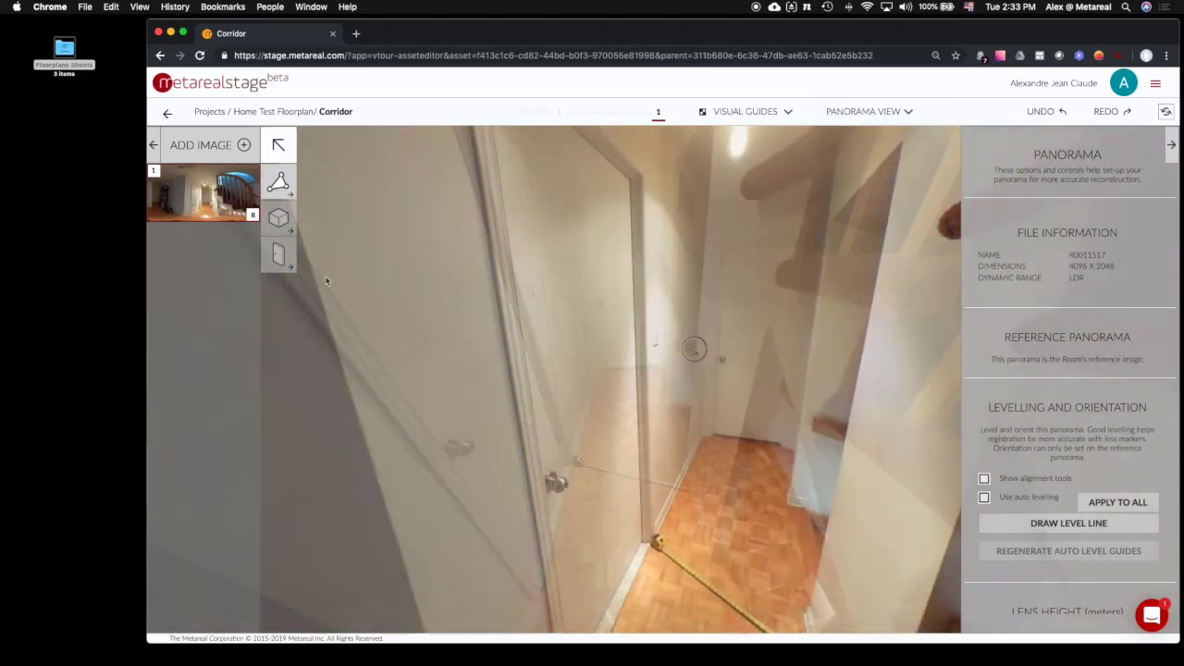
{"action": "left_click", "coordinate": [277, 182]}
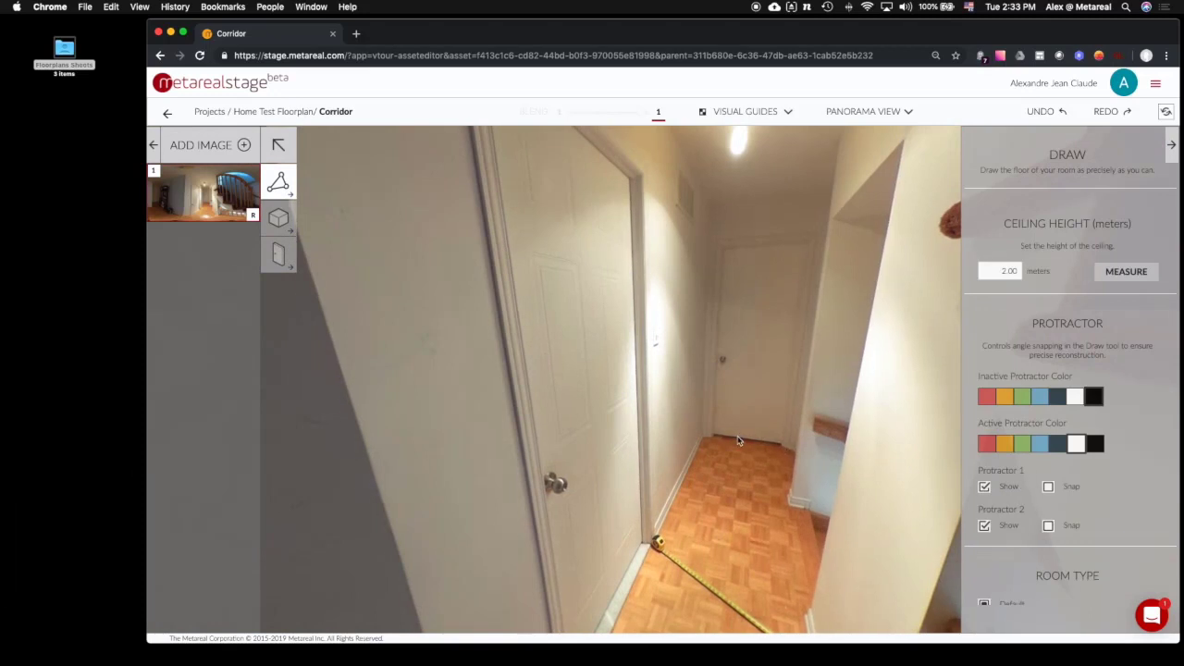
{"action": "scroll", "coordinate": [754, 481], "scroll_direction": "up", "scroll_amount": 2}
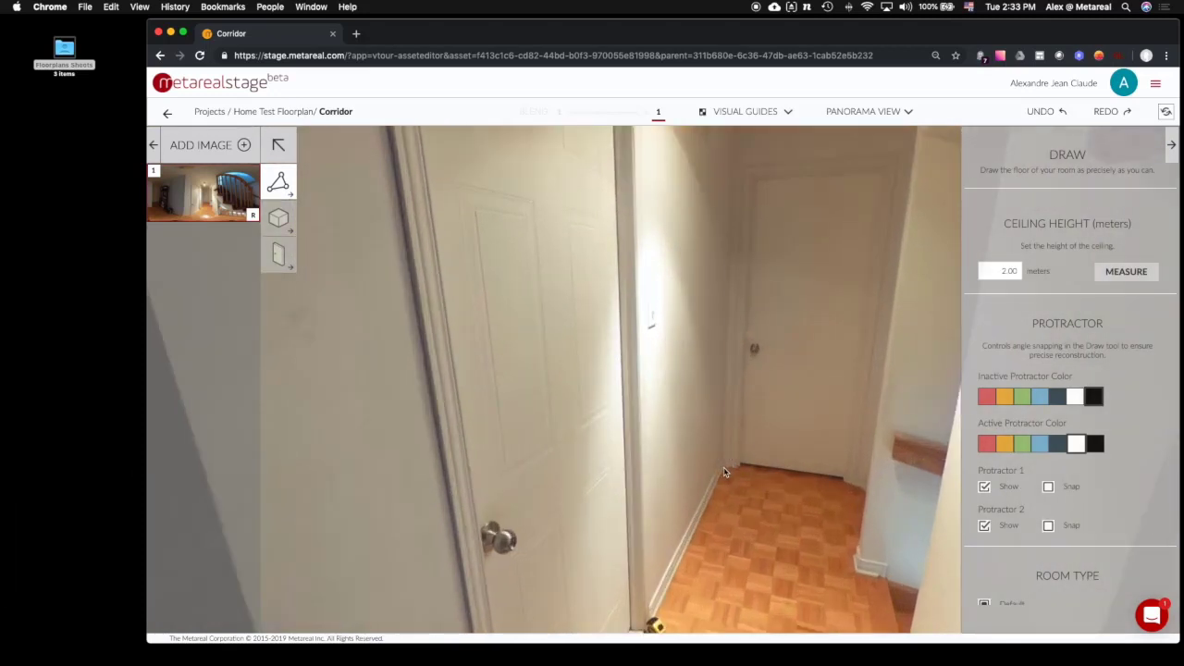
{"action": "left_click", "coordinate": [724, 470]}
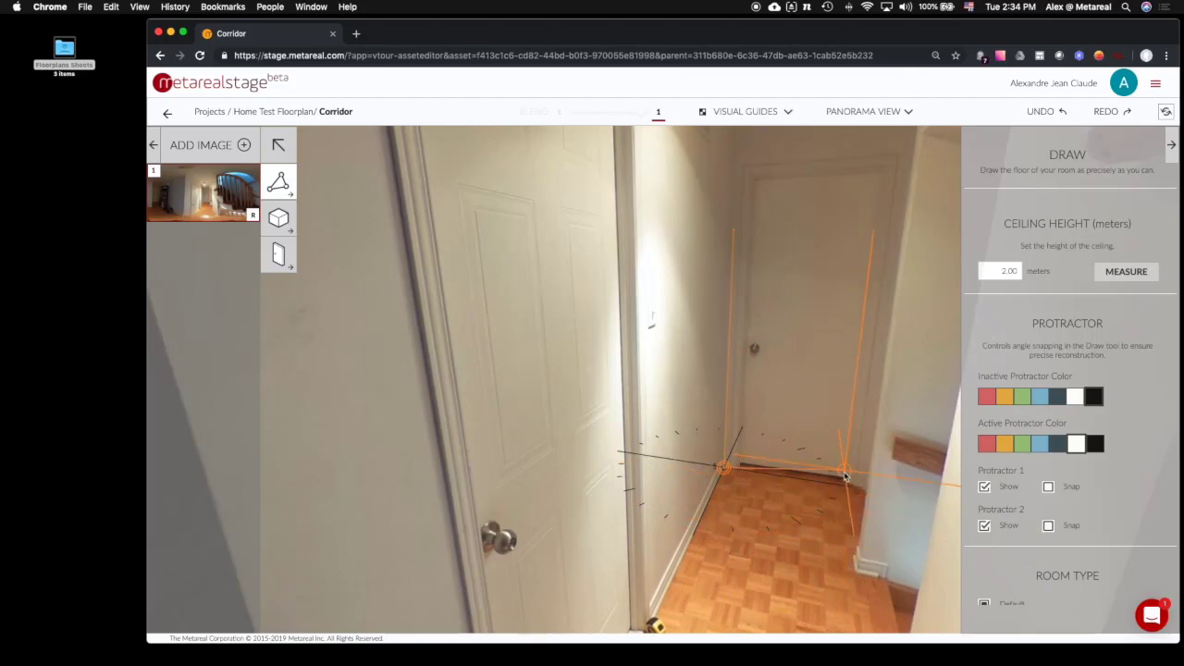
Step: Mark the second floor corner on the alcove side of the end door, snapping the edge to Protractor 1
{"action": "left_click_drag", "start_coordinate": [848, 412], "coordinate": [713, 402]}
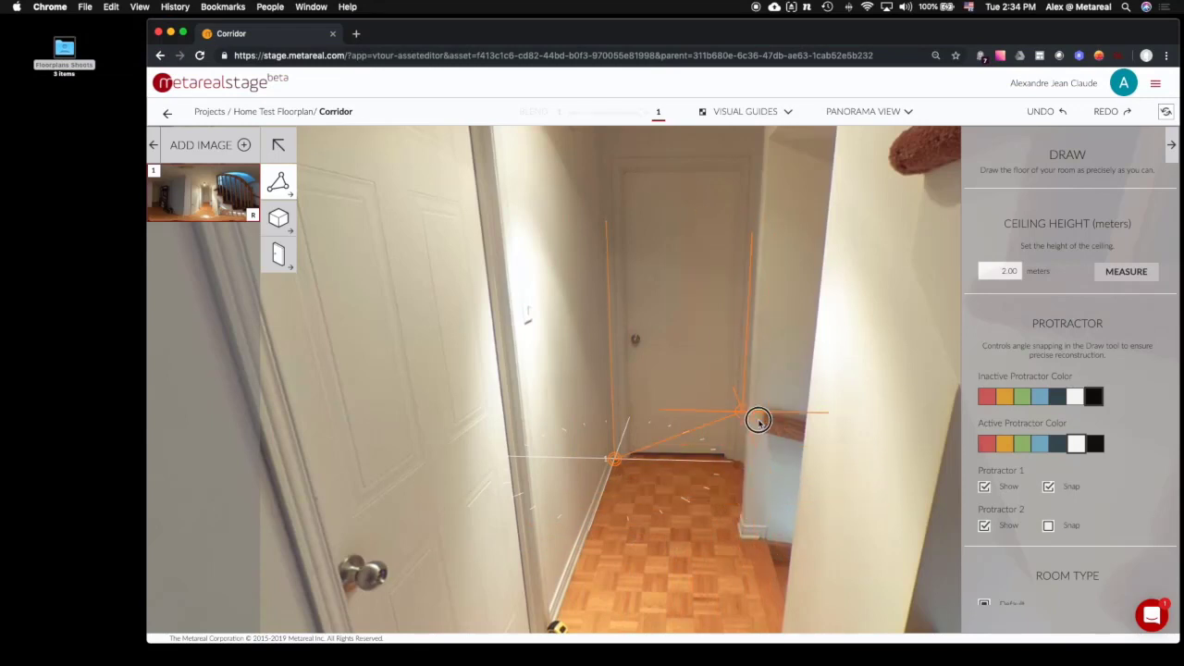
{"action": "left_click_drag", "start_coordinate": [758, 421], "coordinate": [758, 468]}
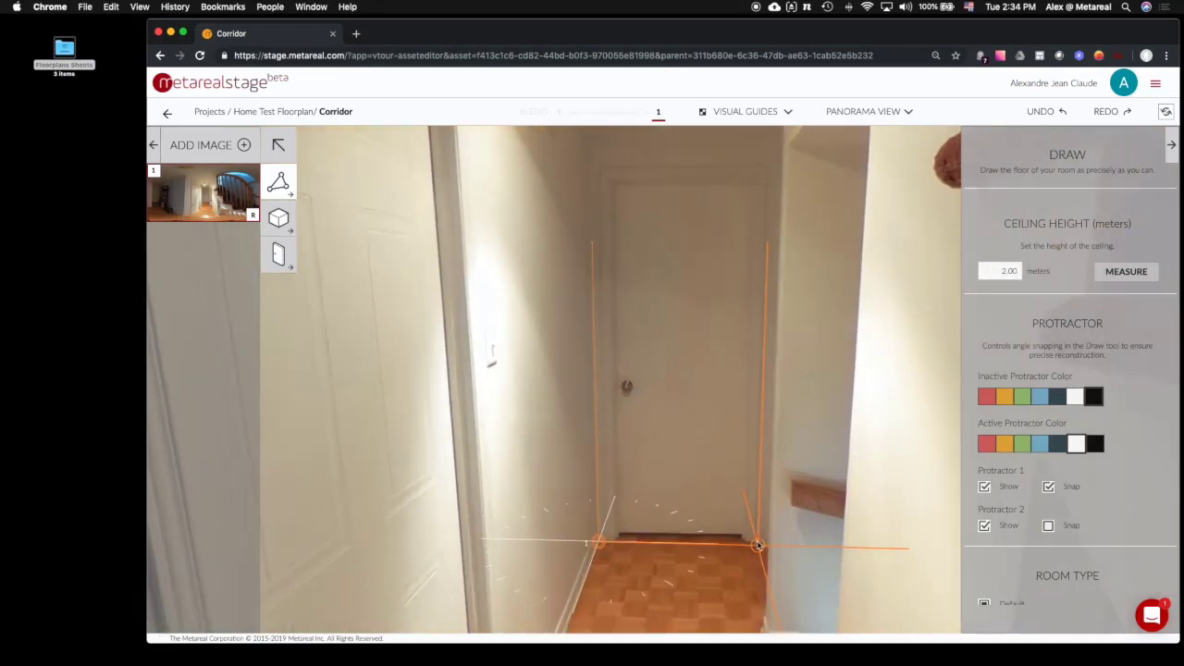
{"action": "left_click_drag", "start_coordinate": [758, 545], "coordinate": [726, 480]}
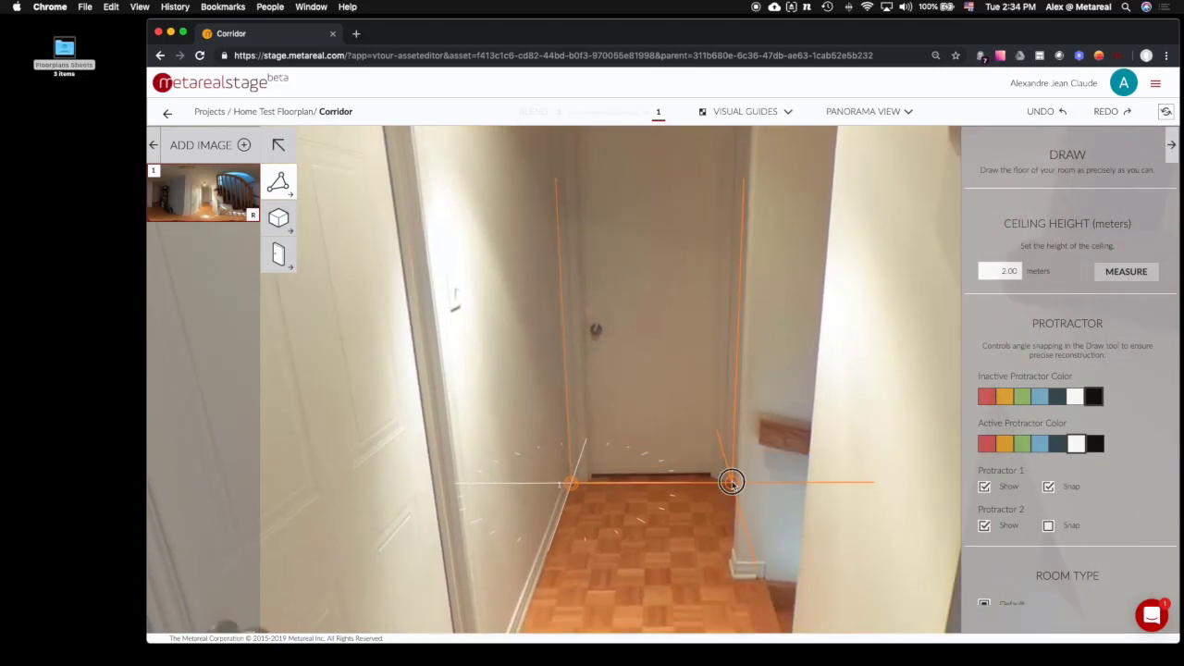
{"action": "left_click", "coordinate": [730, 481]}
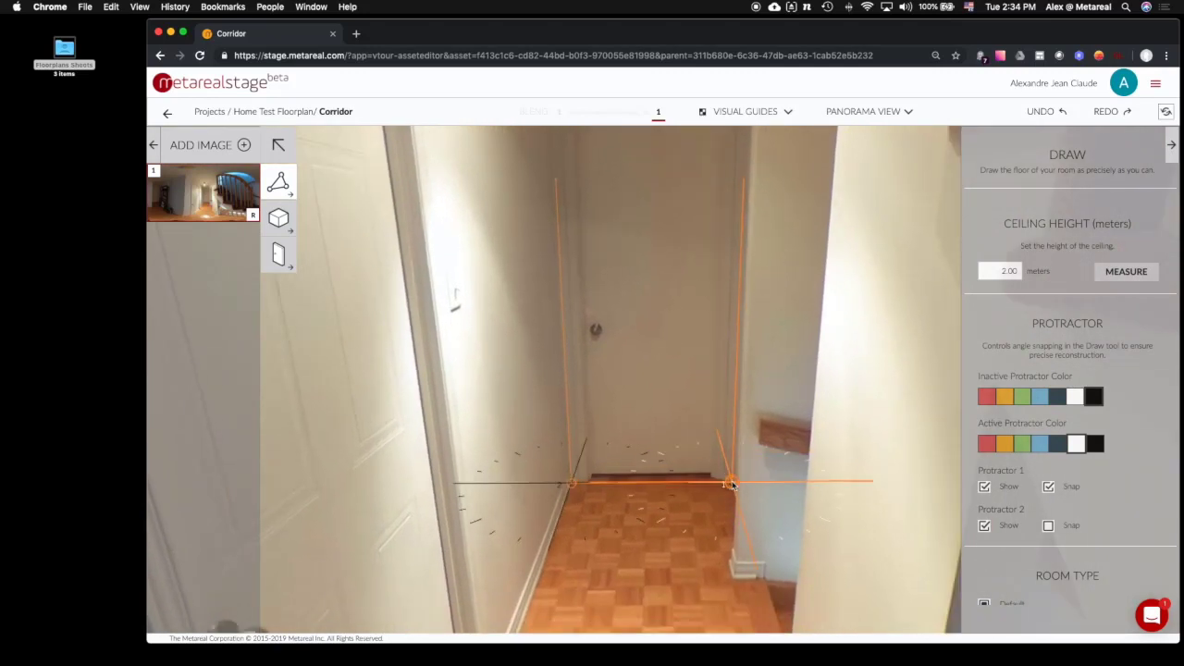
Step: Mark the third floor corner at the baseboard end of the short wall between the end door and the alcove
{"action": "left_click", "coordinate": [754, 558]}
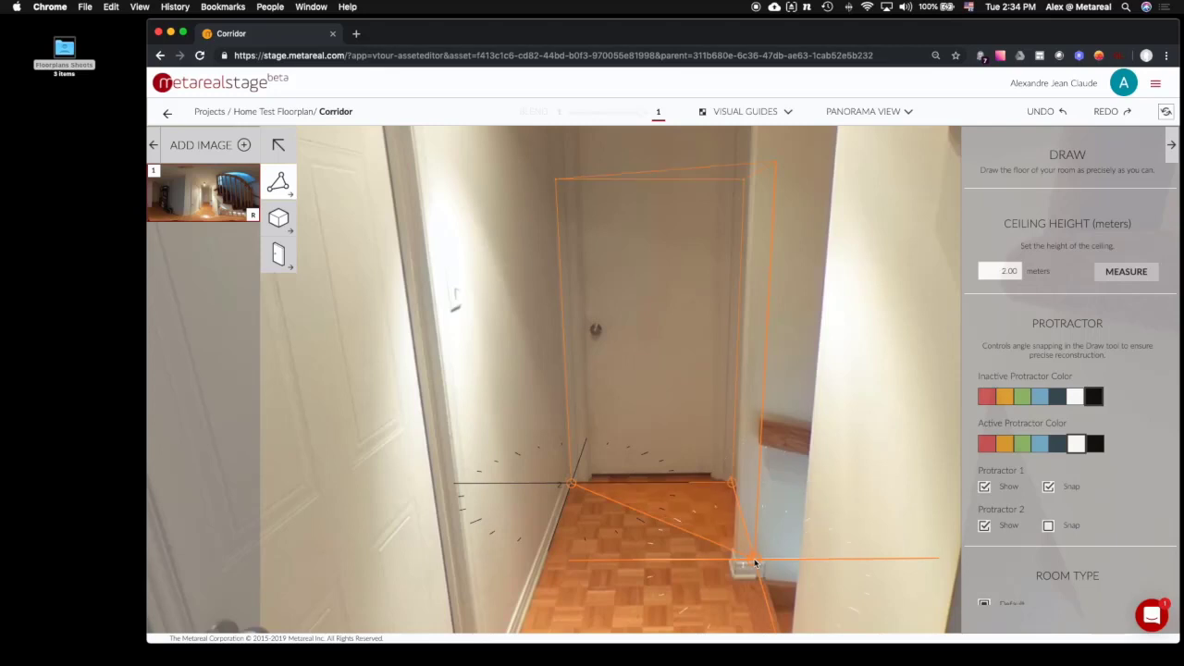
{"action": "left_click_drag", "start_coordinate": [755, 562], "coordinate": [731, 564]}
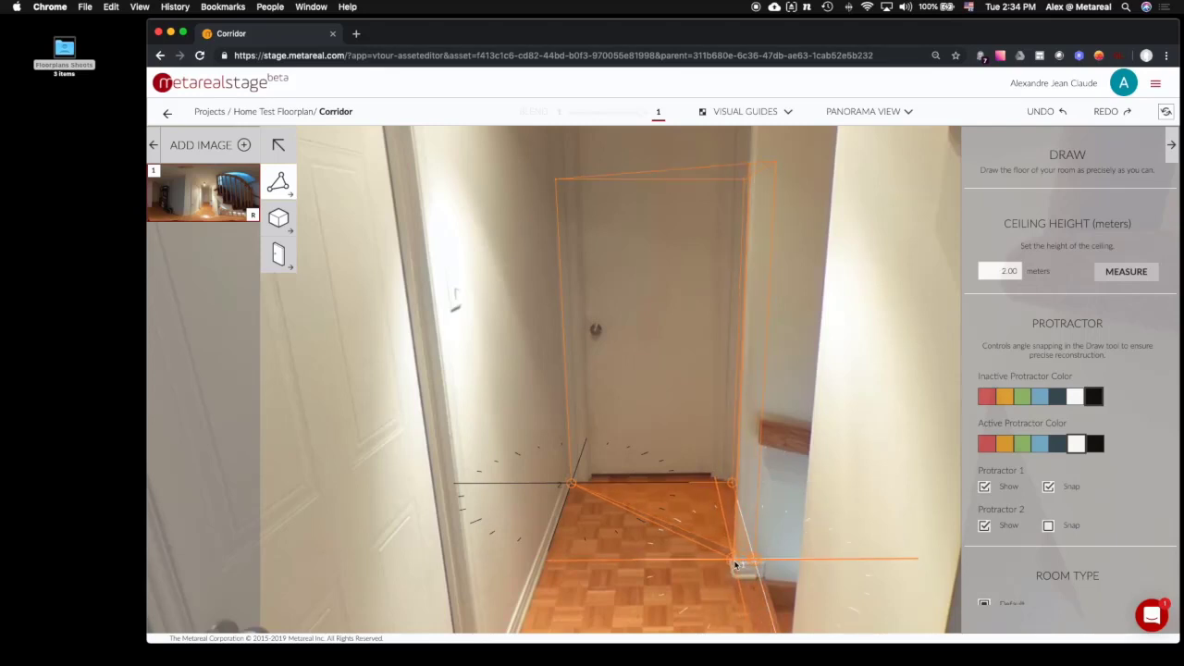
{"action": "left_click", "coordinate": [733, 562]}
Step: Mark the floor corner at the outer wall corner beside the nearest white door, snapping to Protractor 2
{"action": "left_click_drag", "start_coordinate": [814, 446], "coordinate": [709, 345]}
{"action": "left_click_drag", "start_coordinate": [690, 481], "coordinate": [1137, 356]}
{"action": "scroll", "coordinate": [696, 460], "scroll_direction": "down", "scroll_amount": 5}
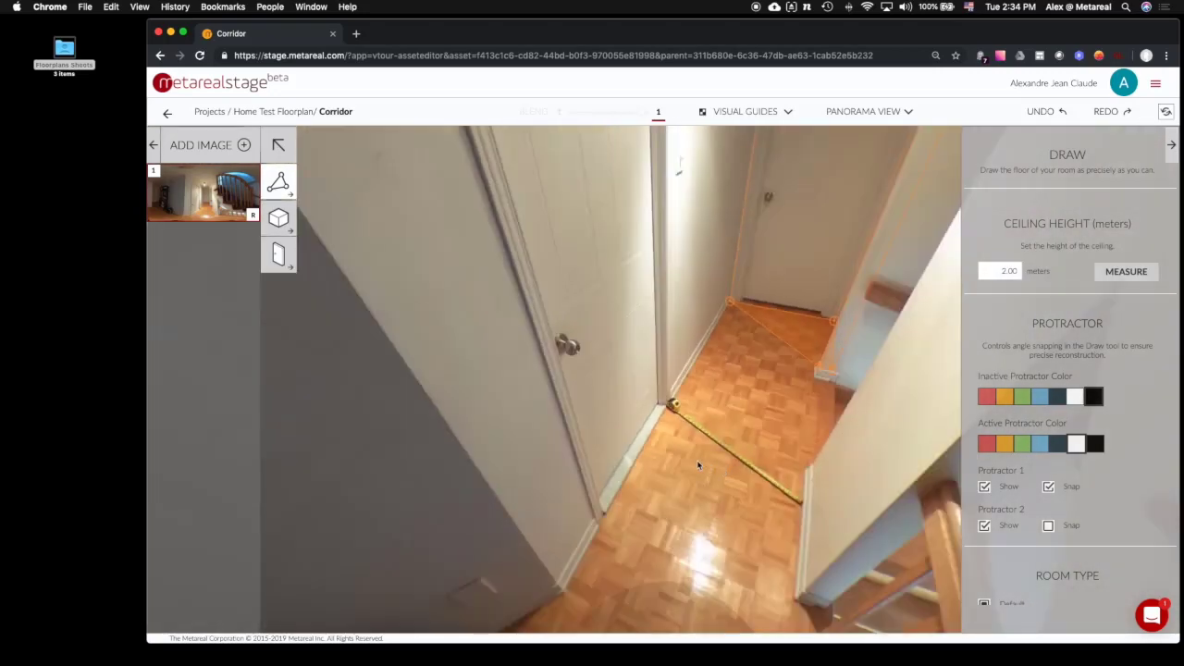
{"action": "left_click_drag", "start_coordinate": [697, 460], "coordinate": [829, 441]}
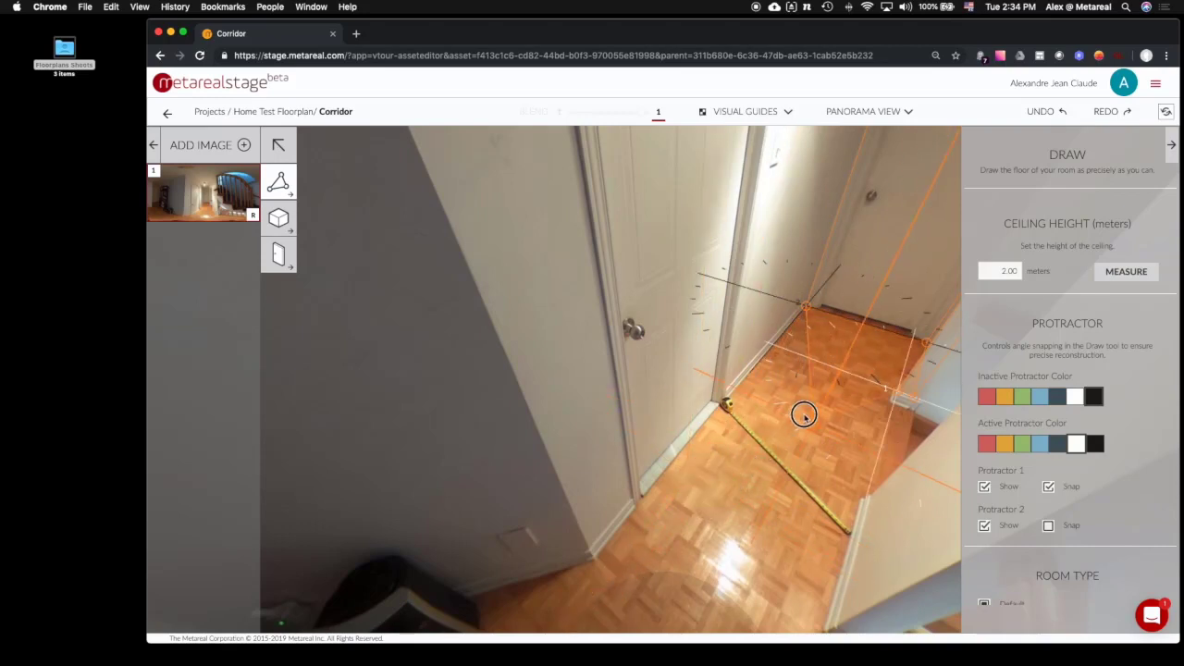
{"action": "key", "text": "1"}
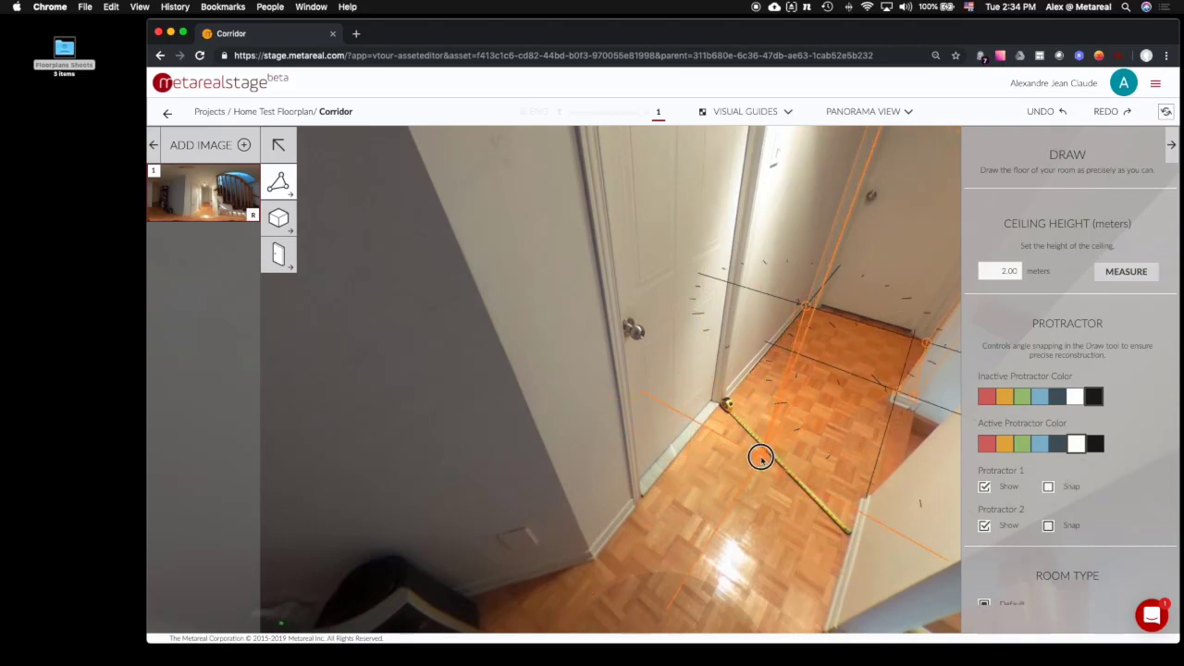
{"action": "left_click", "coordinate": [907, 396]}
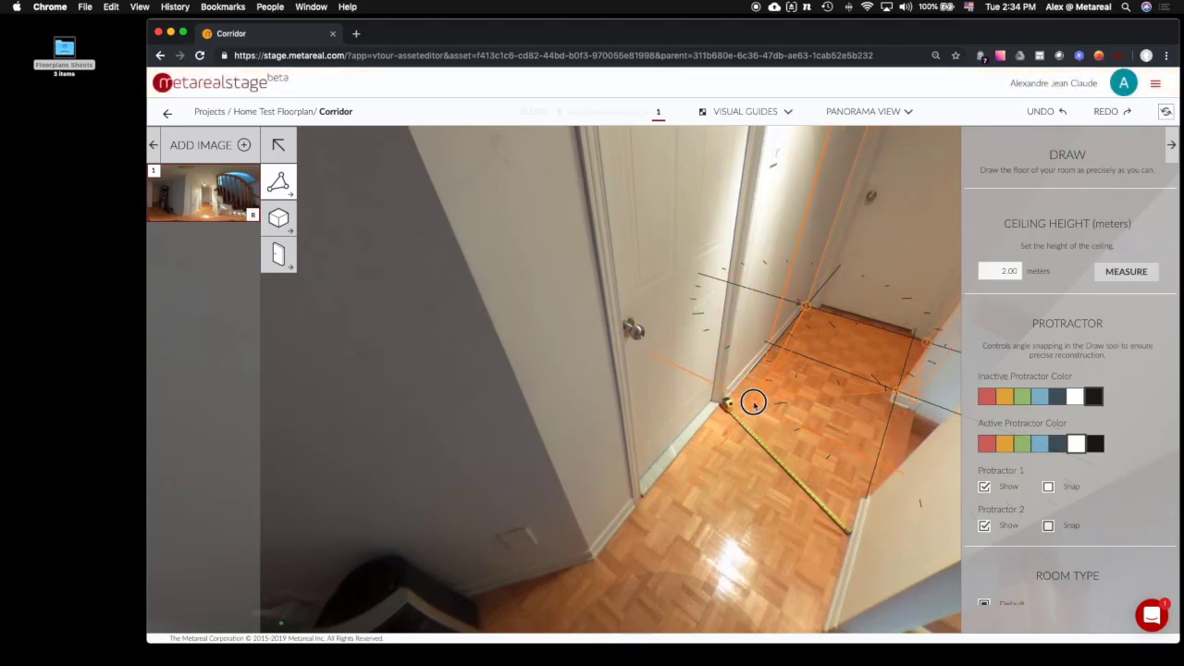
{"action": "left_click", "coordinate": [796, 374]}
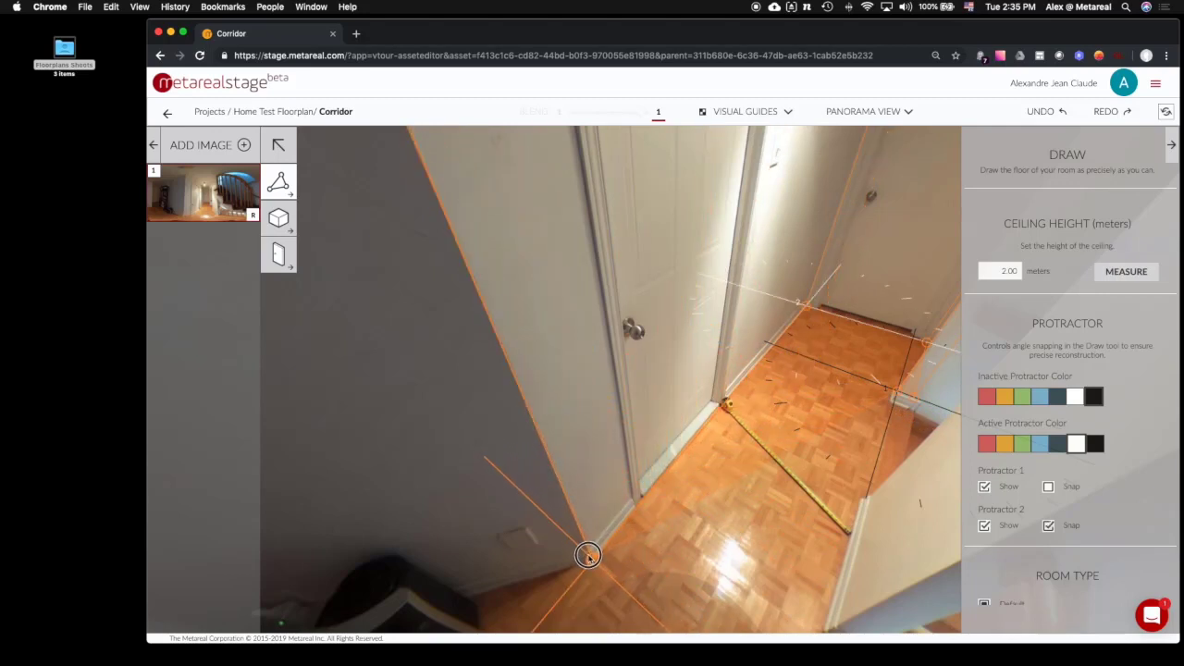
Step: Mark the floor corner where the bottom carpeted stair meets the wall, snapping to Protractor 1
{"action": "scroll", "coordinate": [635, 362], "scroll_direction": "up", "scroll_amount": 5}
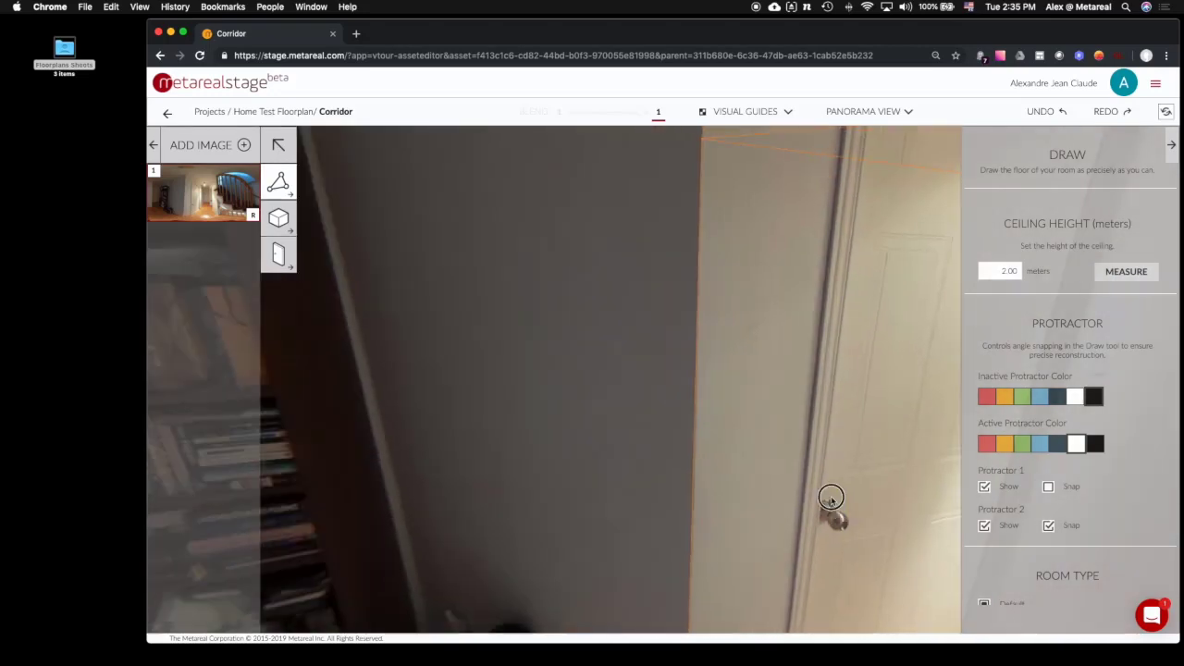
{"action": "scroll", "coordinate": [782, 546], "scroll_direction": "down", "scroll_amount": 5}
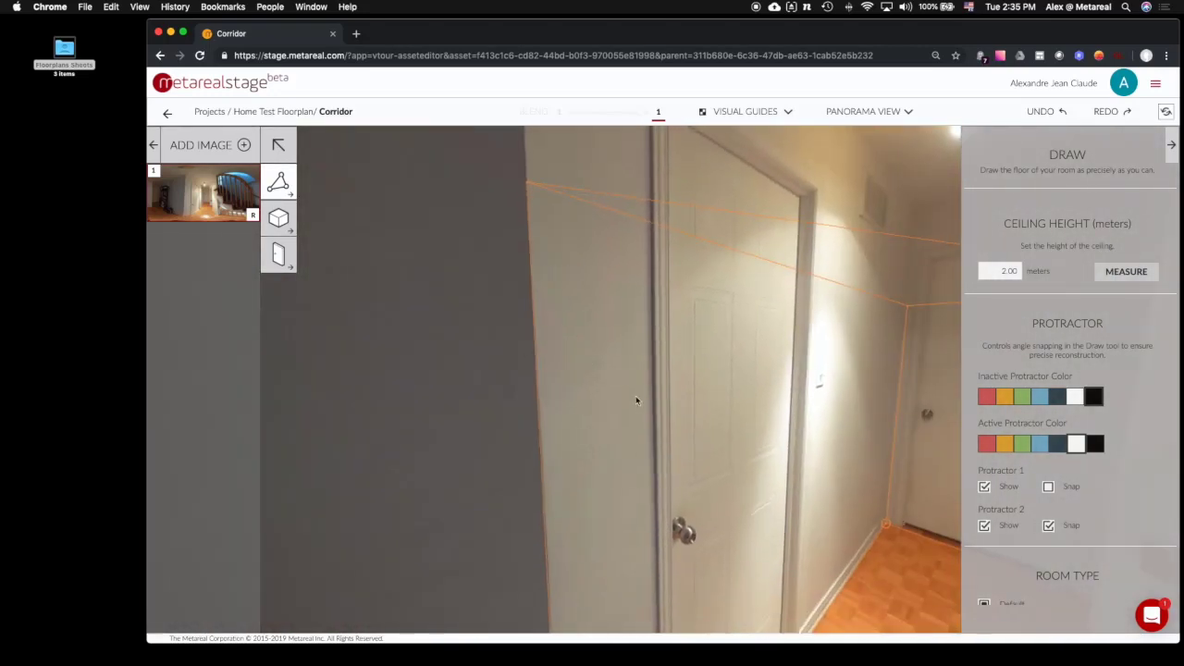
{"action": "left_click_drag", "start_coordinate": [731, 411], "coordinate": [623, 403]}
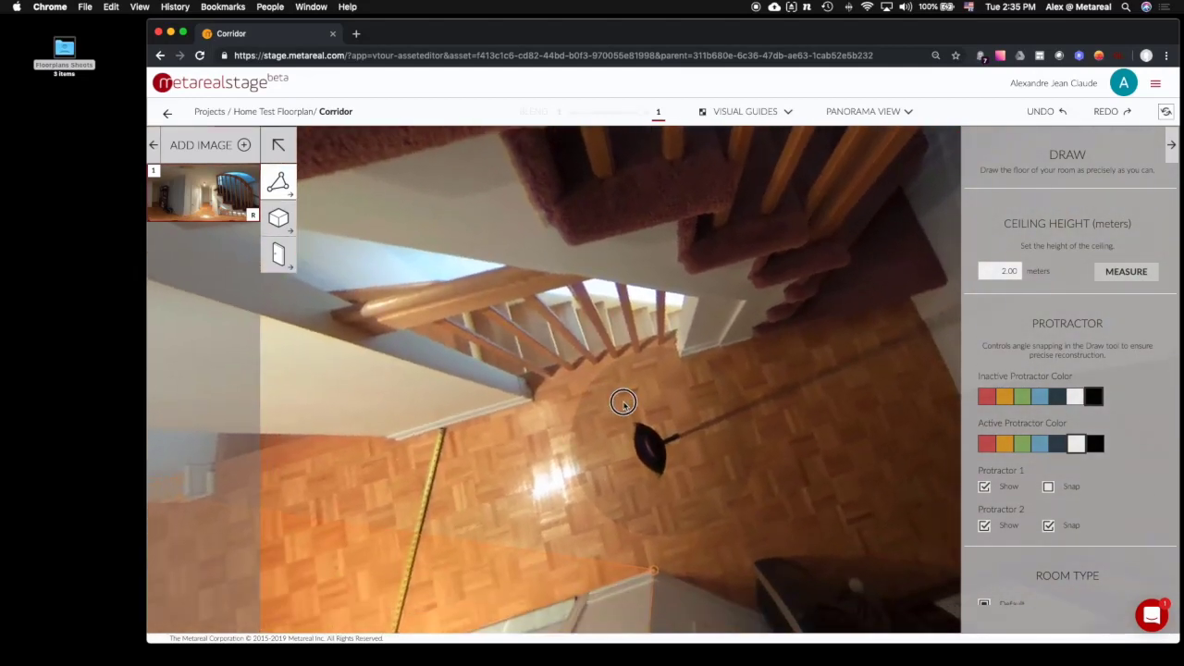
{"action": "left_click", "coordinate": [524, 556]}
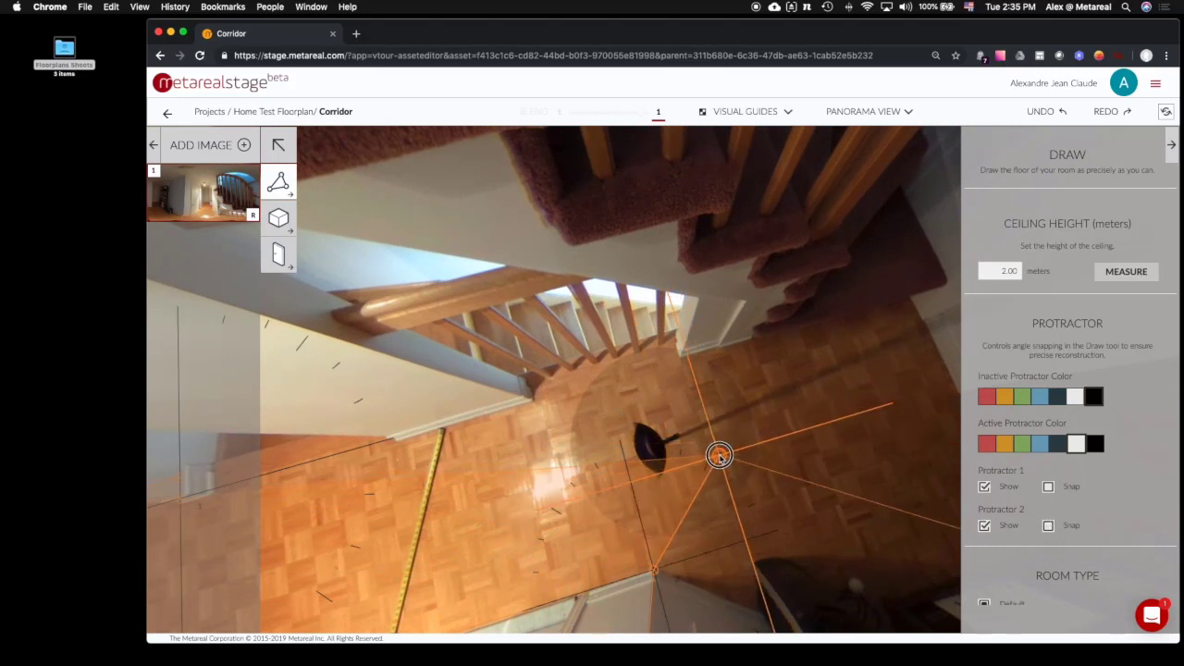
{"action": "key", "text": "1"}
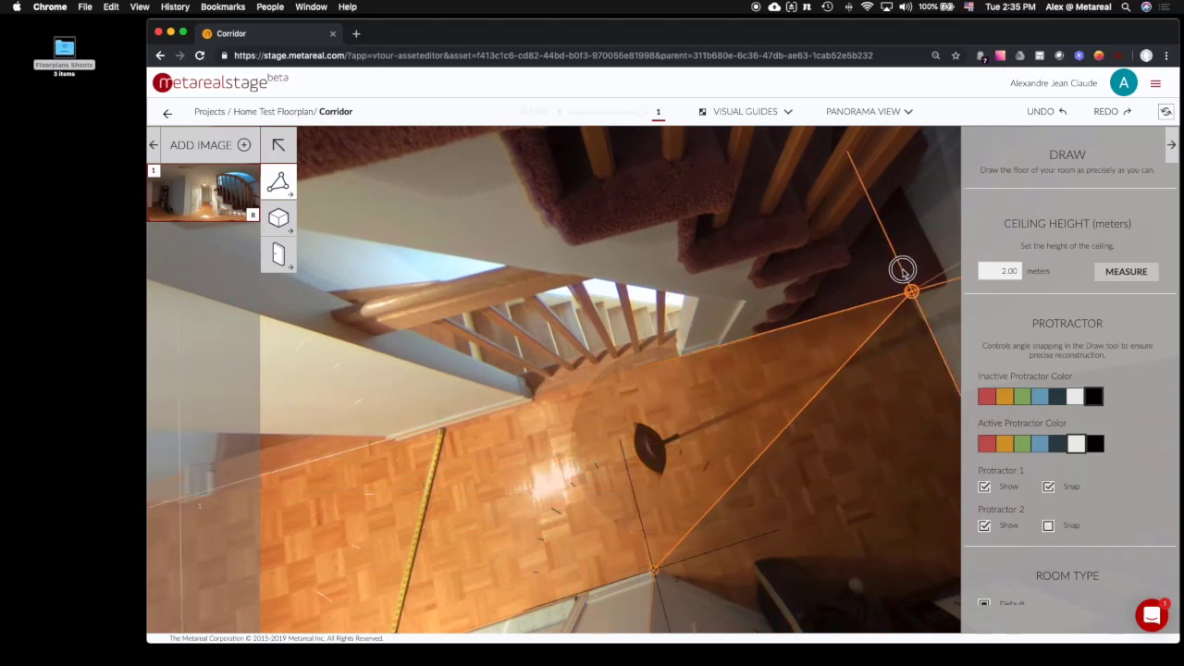
{"action": "left_click", "coordinate": [899, 270]}
Step: Mark the far floor corner between the closed door and the bookshelf wall, placed without protractor snapping
{"action": "left_click_drag", "start_coordinate": [895, 238], "coordinate": [410, 406]}
{"action": "left_click_drag", "start_coordinate": [597, 302], "coordinate": [730, 415]}
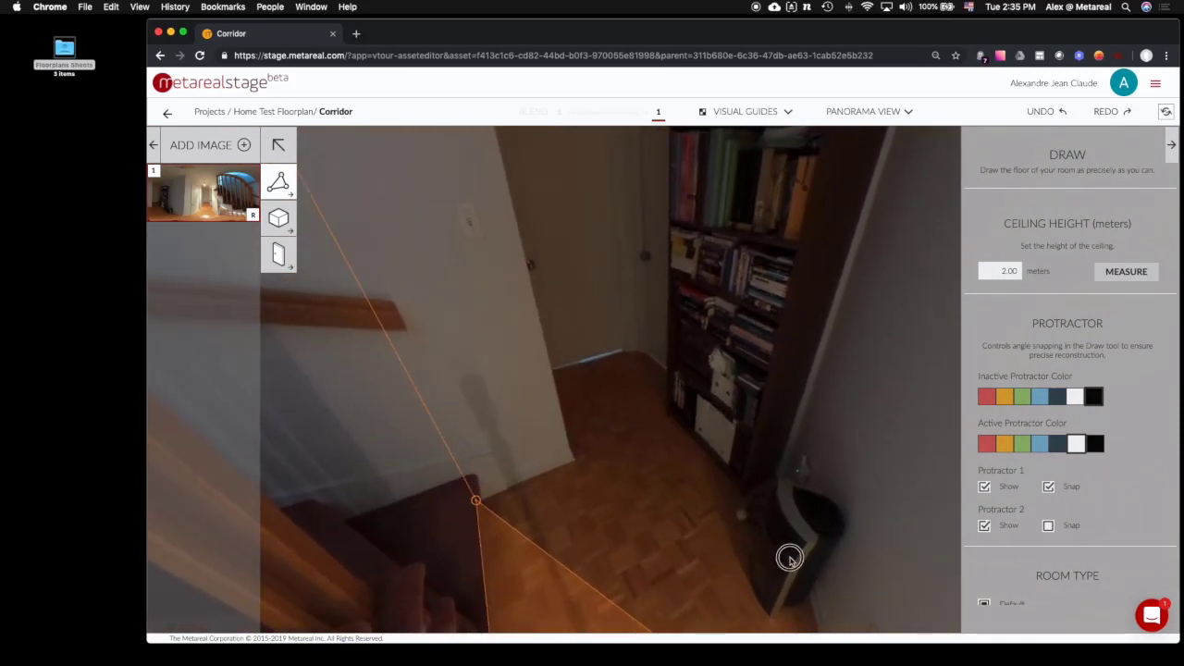
{"action": "left_click_drag", "start_coordinate": [788, 557], "coordinate": [743, 487]}
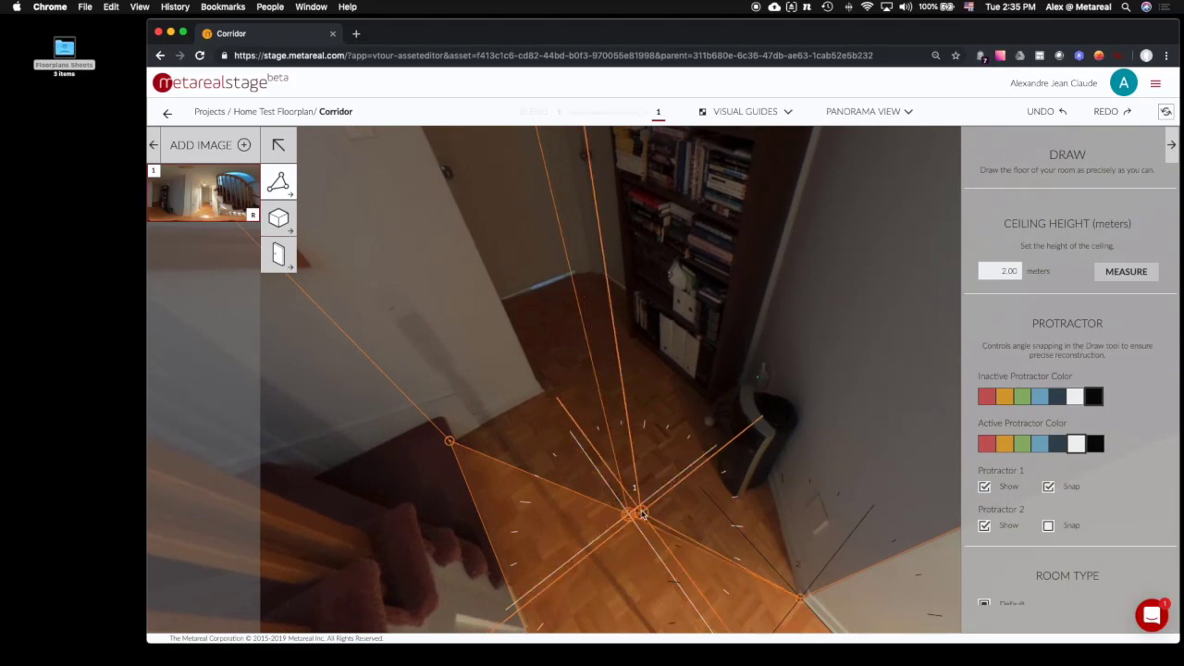
{"action": "left_click_drag", "start_coordinate": [629, 516], "coordinate": [701, 444]}
{"action": "scroll", "coordinate": [688, 515], "scroll_direction": "up", "scroll_amount": 4}
{"action": "scroll", "coordinate": [688, 515], "scroll_direction": "up", "scroll_amount": 3}
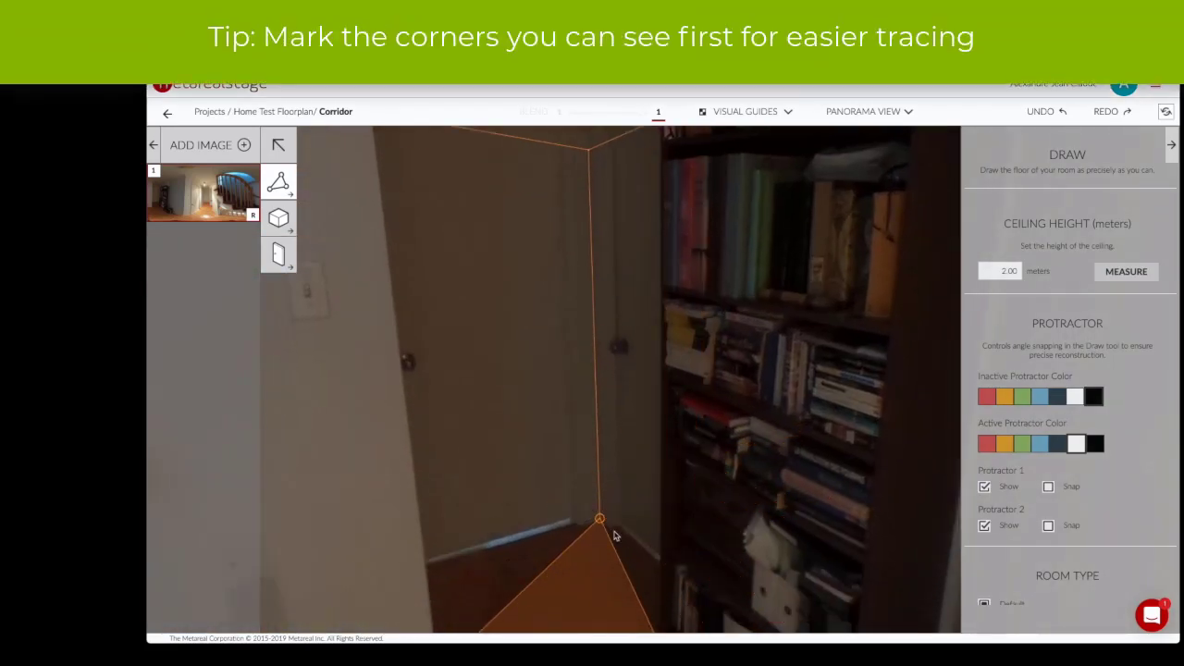
{"action": "left_click_drag", "start_coordinate": [595, 519], "coordinate": [602, 519]}
Step: Mark the floor corner where the bookshelf's near side meets the dark wall, snapping to Protractor 1
{"action": "left_click_drag", "start_coordinate": [636, 455], "coordinate": [481, 139]}
{"action": "left_click_drag", "start_coordinate": [803, 346], "coordinate": [961, 416]}
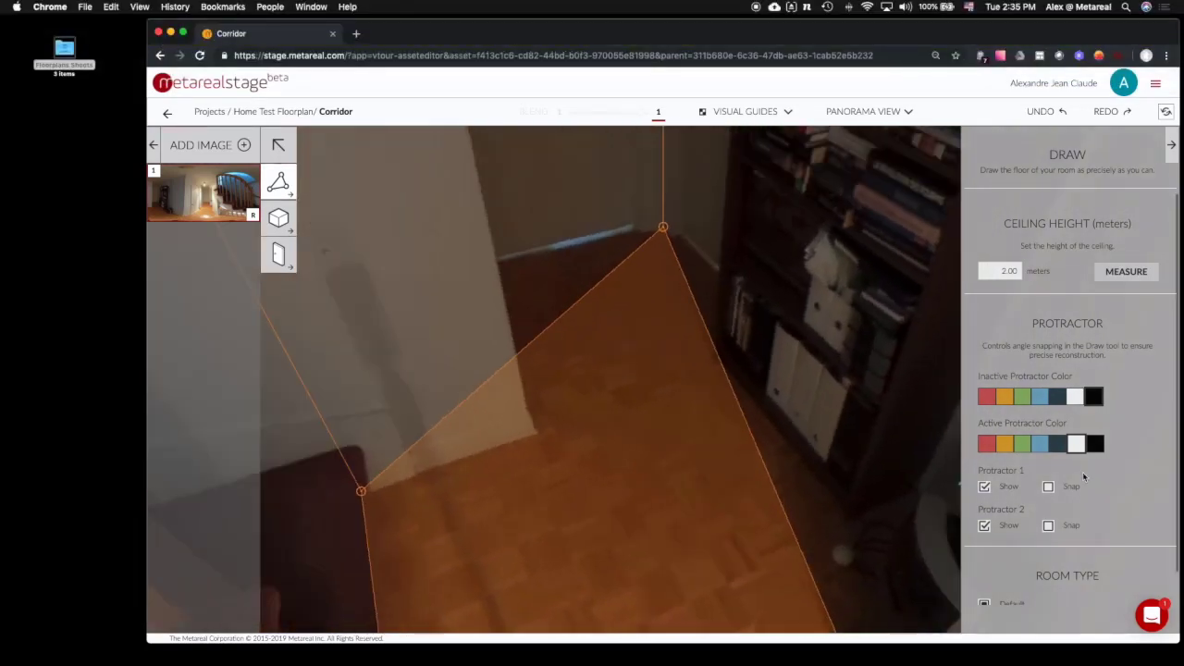
{"action": "left_click_drag", "start_coordinate": [942, 485], "coordinate": [647, 425]}
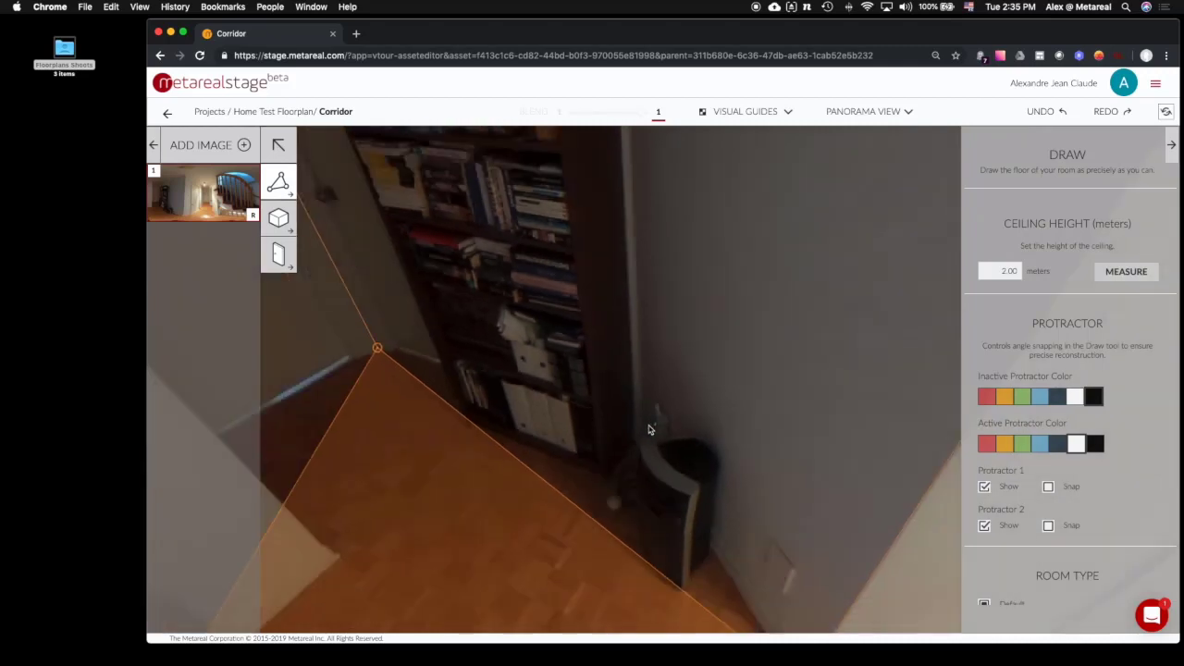
{"action": "left_click_drag", "start_coordinate": [609, 535], "coordinate": [646, 442]}
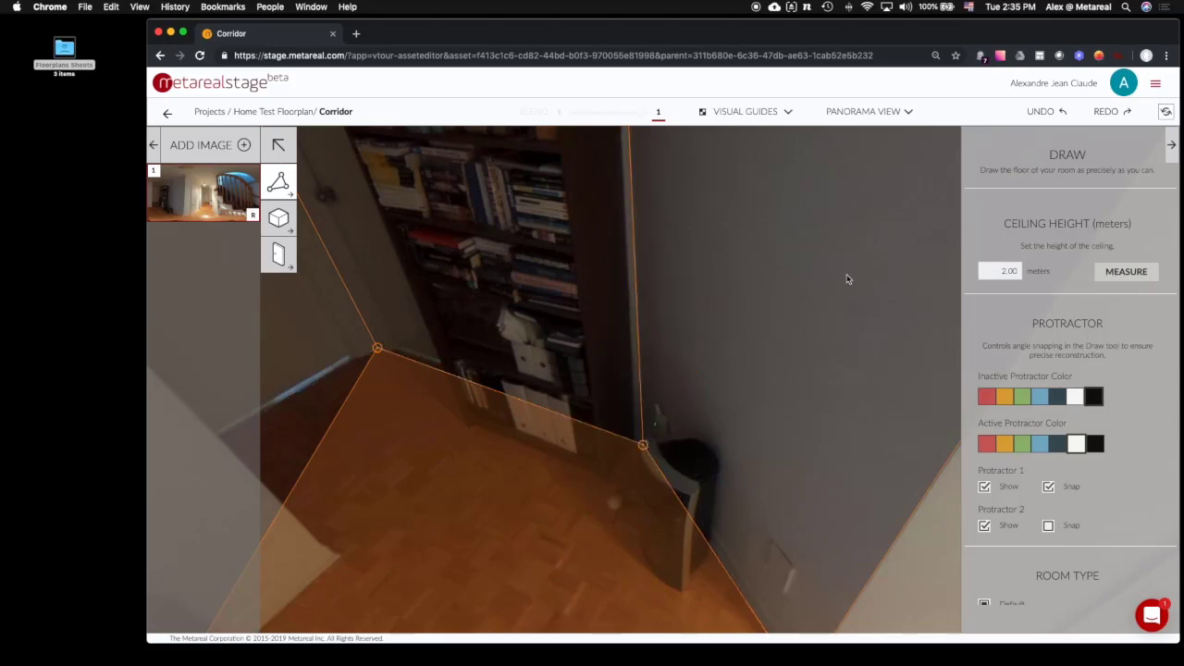
Step: Mark the outer wall corner beside the light switch and the hidden corner behind it, snapping the hidden one to both protractors
{"action": "left_click_drag", "start_coordinate": [847, 279], "coordinate": [820, 552]}
{"action": "left_click_drag", "start_coordinate": [633, 442], "coordinate": [1034, 270]}
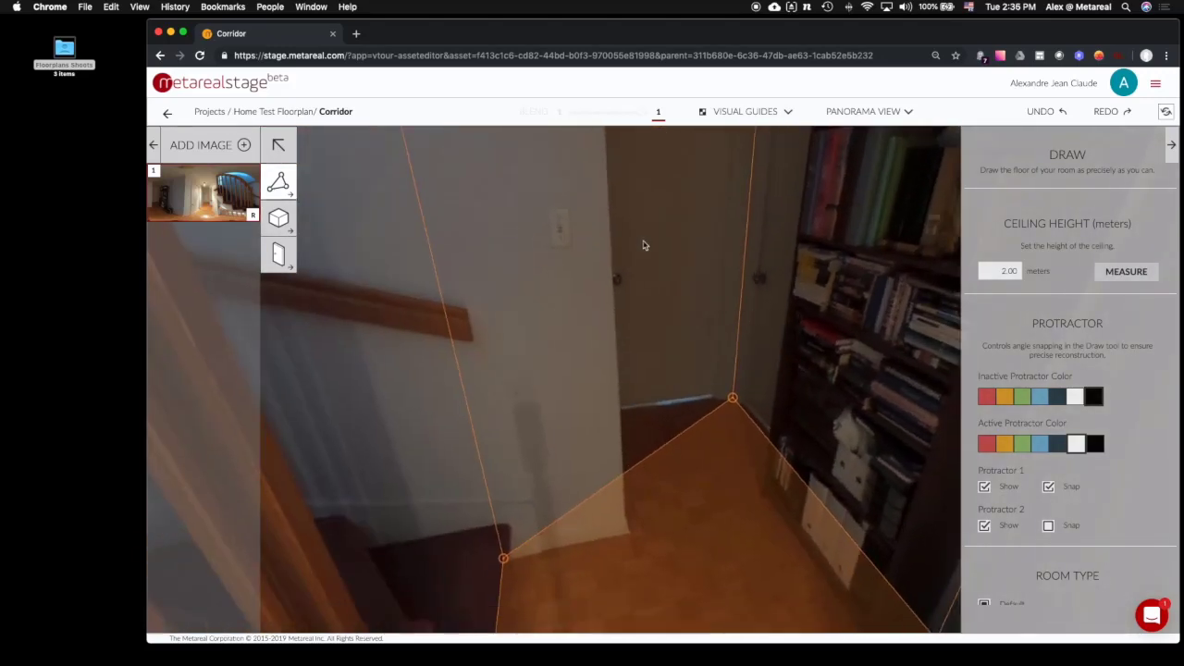
{"action": "left_click_drag", "start_coordinate": [511, 226], "coordinate": [539, 272]}
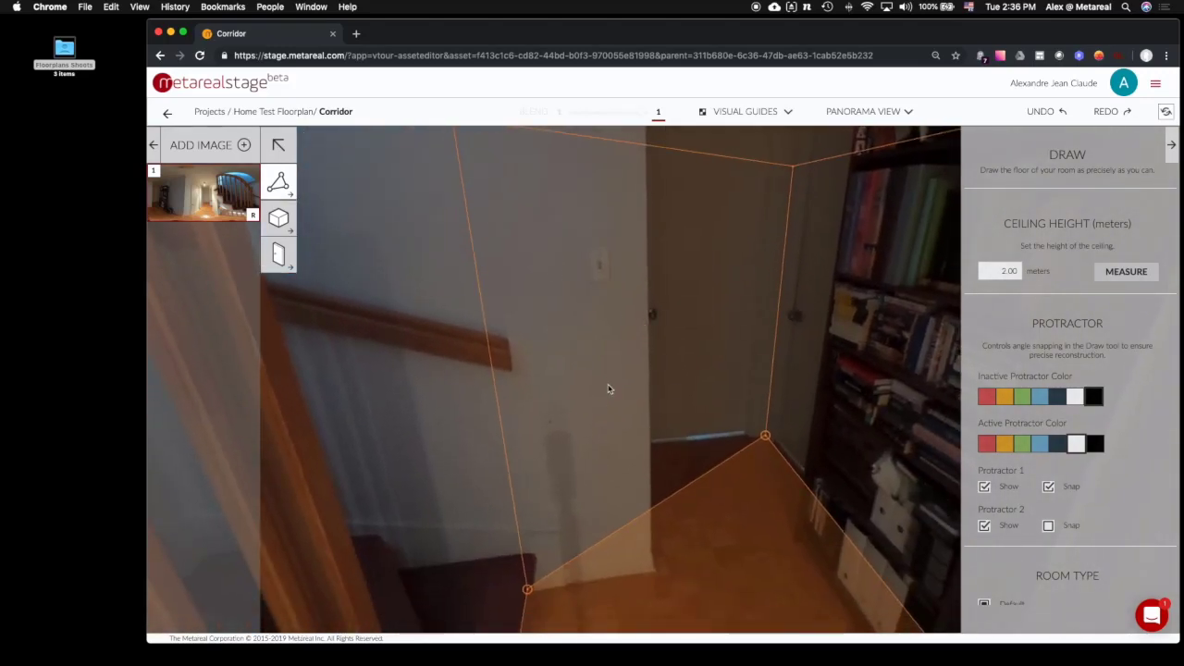
{"action": "left_click_drag", "start_coordinate": [640, 520], "coordinate": [650, 574]}
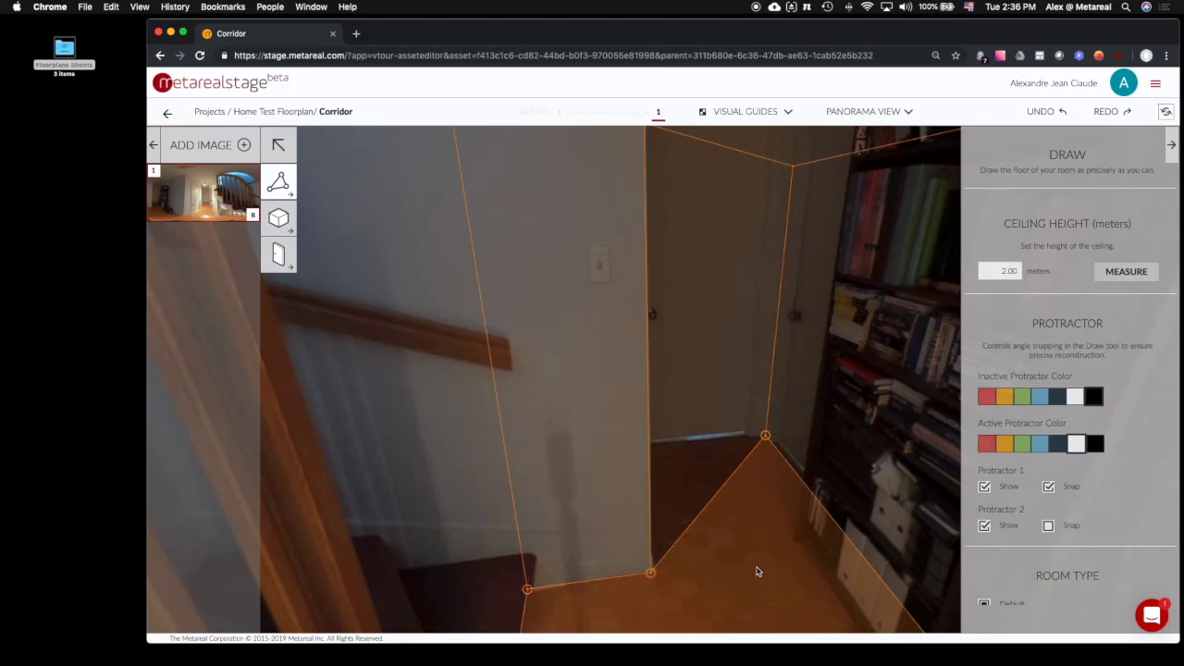
{"action": "left_click_drag", "start_coordinate": [703, 508], "coordinate": [632, 446]}
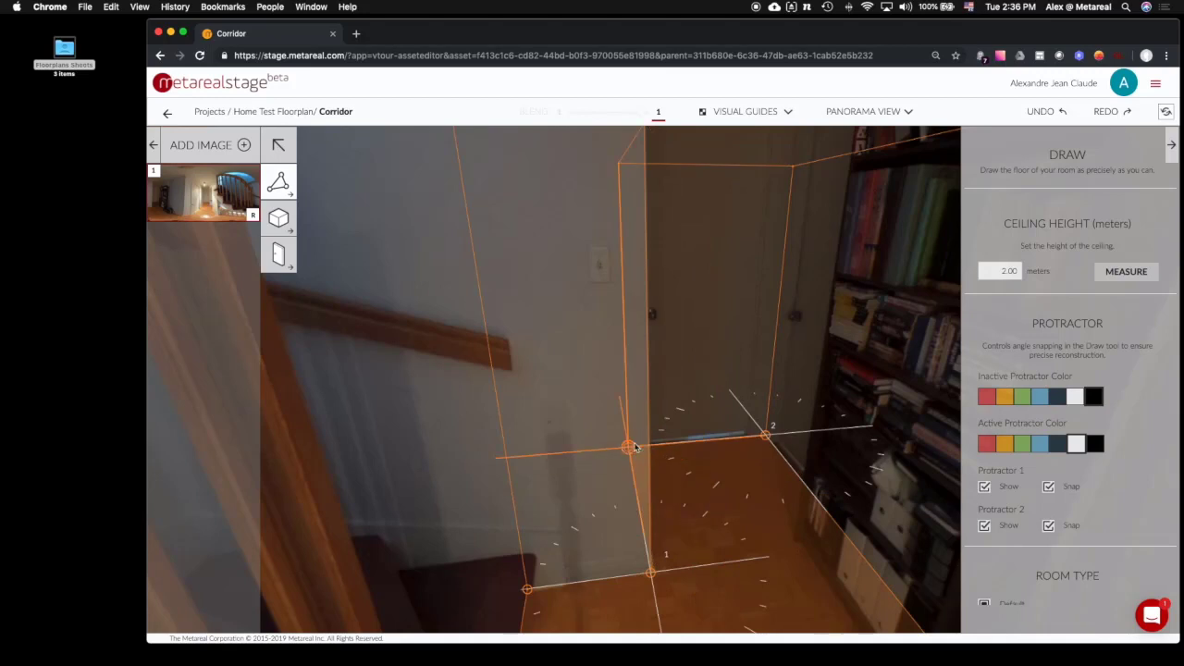
{"action": "left_click_drag", "start_coordinate": [706, 515], "coordinate": [708, 600]}
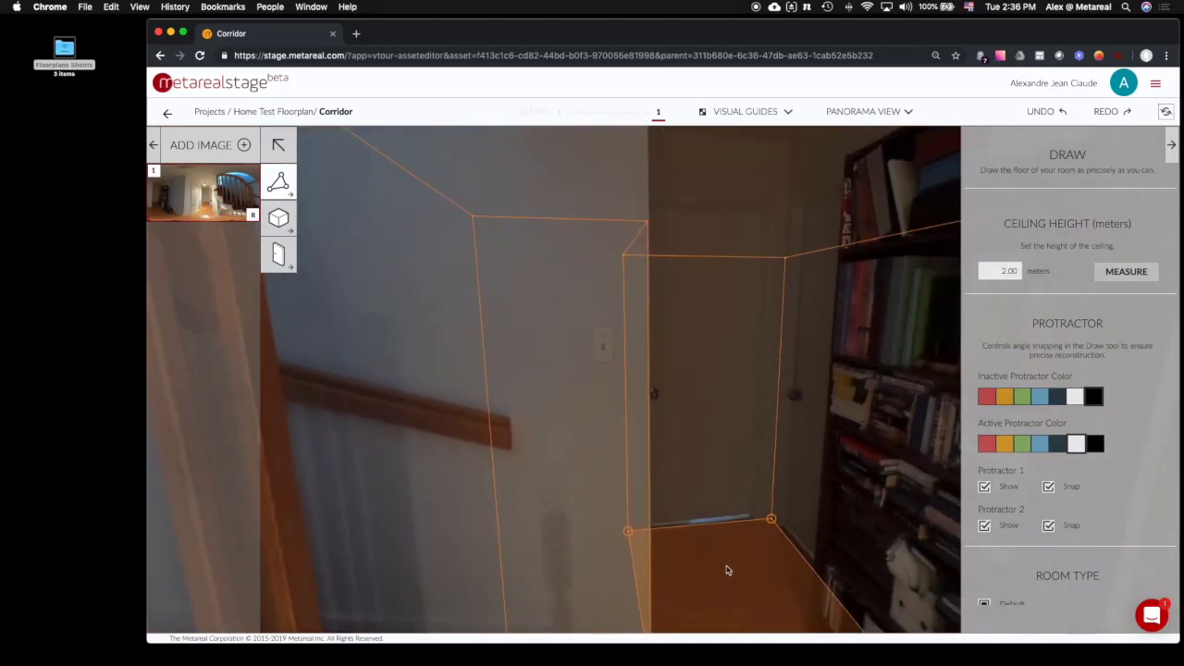
Step: Raise the outline's ceiling edge above the bookshelf until it meets the real ceiling of the room
{"action": "left_click_drag", "start_coordinate": [709, 387], "coordinate": [742, 462]}
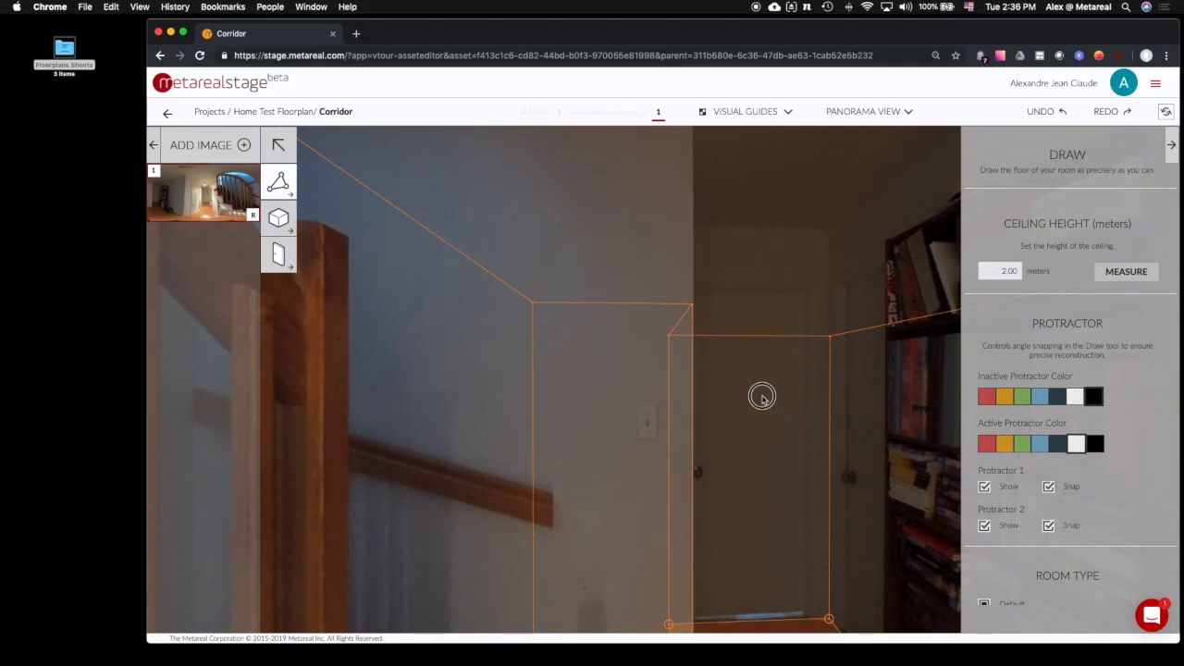
{"action": "left_click_drag", "start_coordinate": [761, 397], "coordinate": [768, 367]}
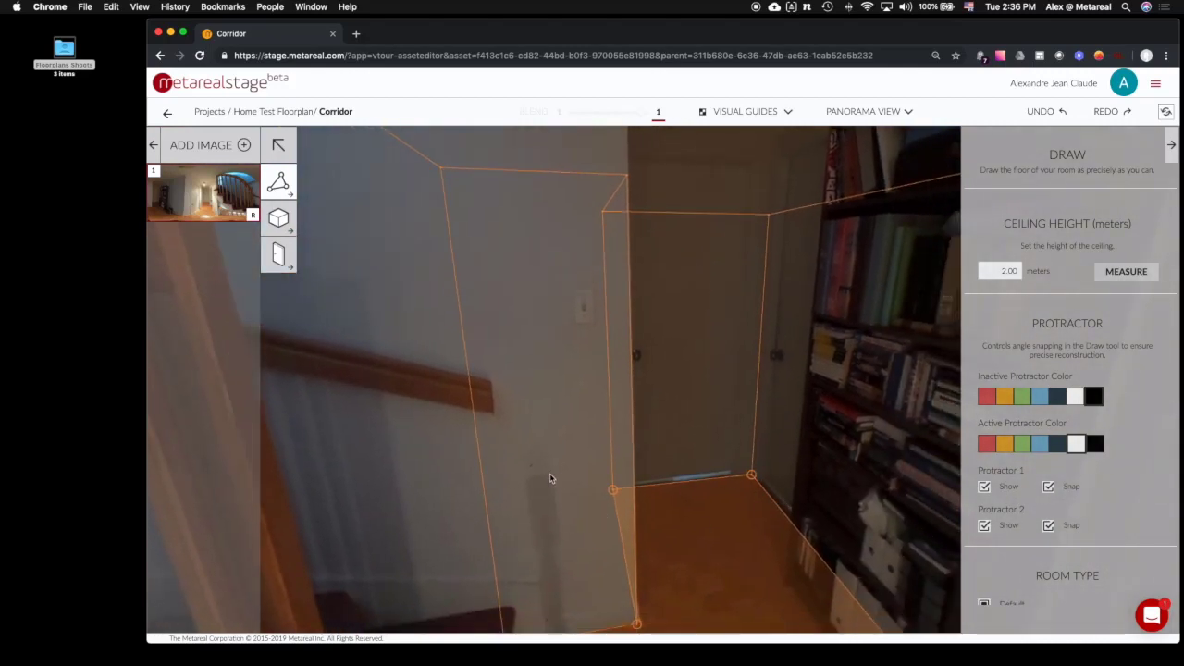
{"action": "left_click_drag", "start_coordinate": [742, 462], "coordinate": [621, 374]}
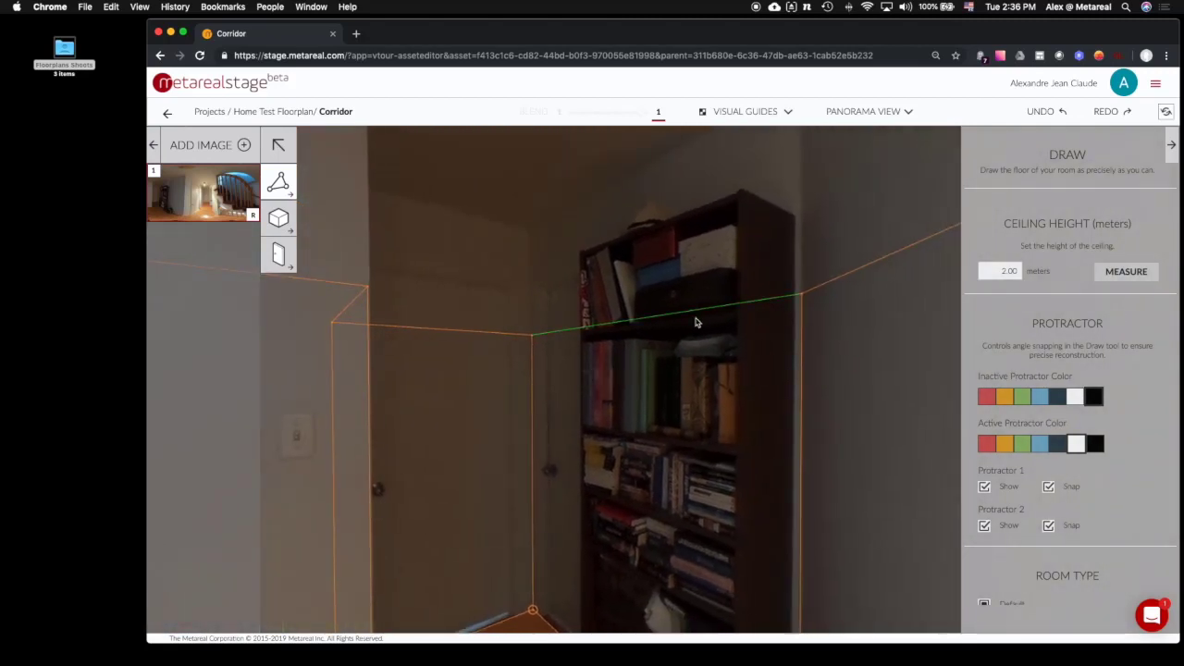
{"action": "left_click_drag", "start_coordinate": [694, 320], "coordinate": [689, 140]}
{"action": "left_click_drag", "start_coordinate": [788, 310], "coordinate": [998, 308]}
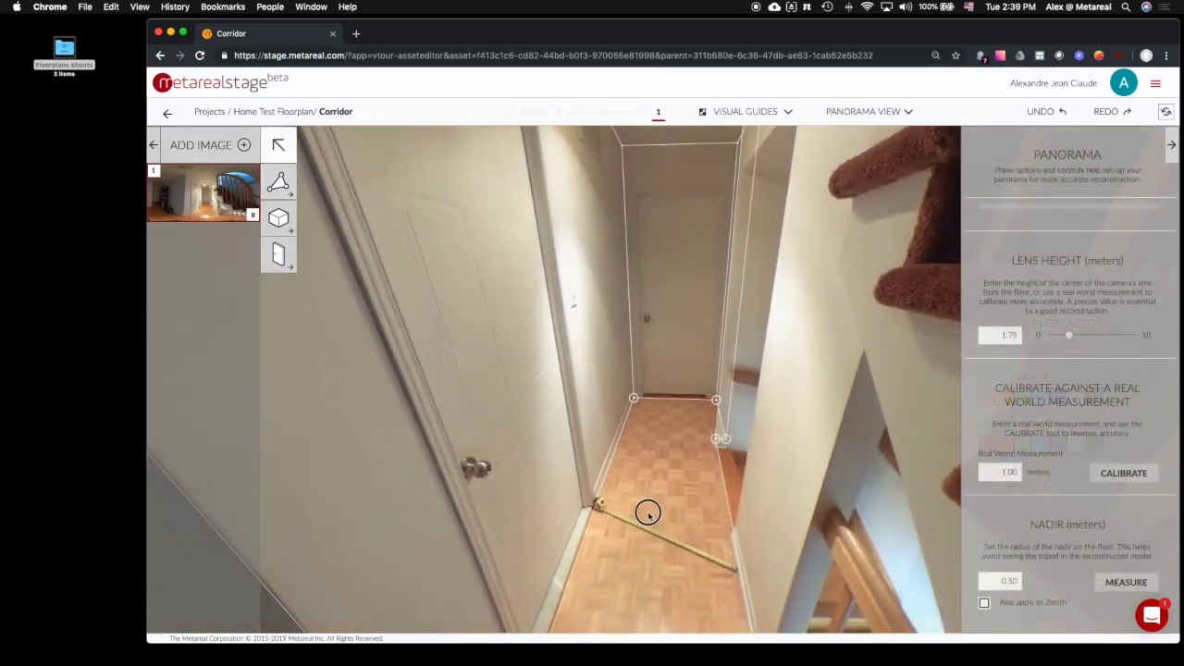
Step: Calibrate the lens height by measuring along the tape measure on the corridor floor, using a real world measurement of 0.81 meters
{"action": "left_click_drag", "start_coordinate": [648, 508], "coordinate": [640, 571]}
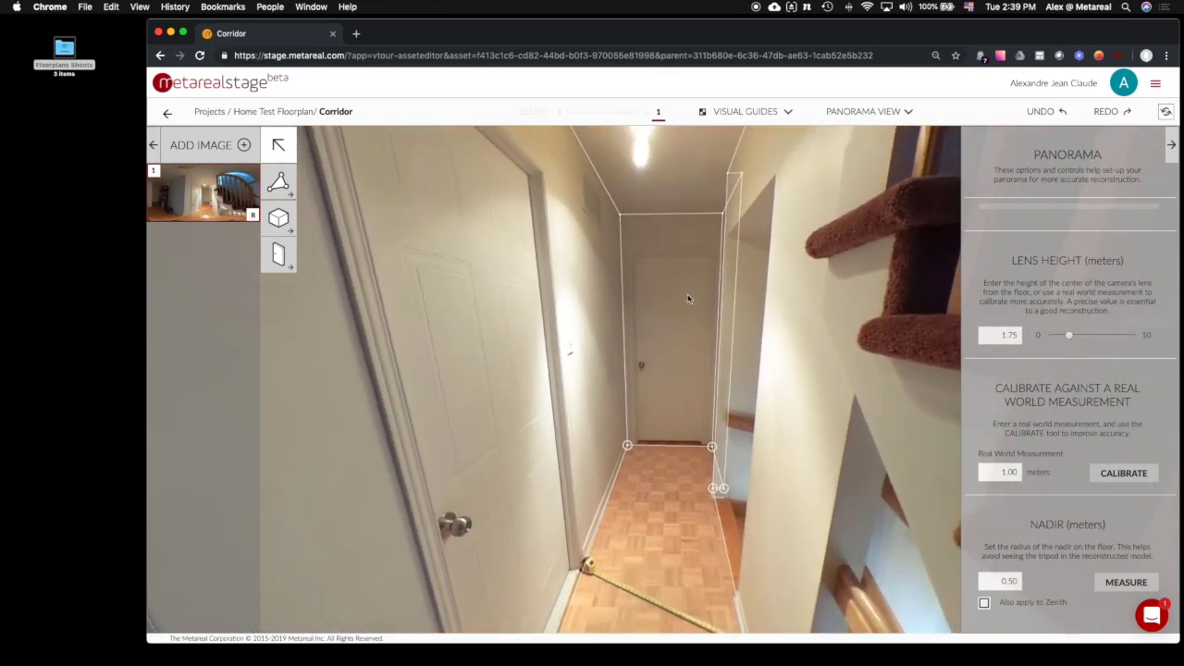
{"action": "left_click_drag", "start_coordinate": [675, 334], "coordinate": [681, 310]}
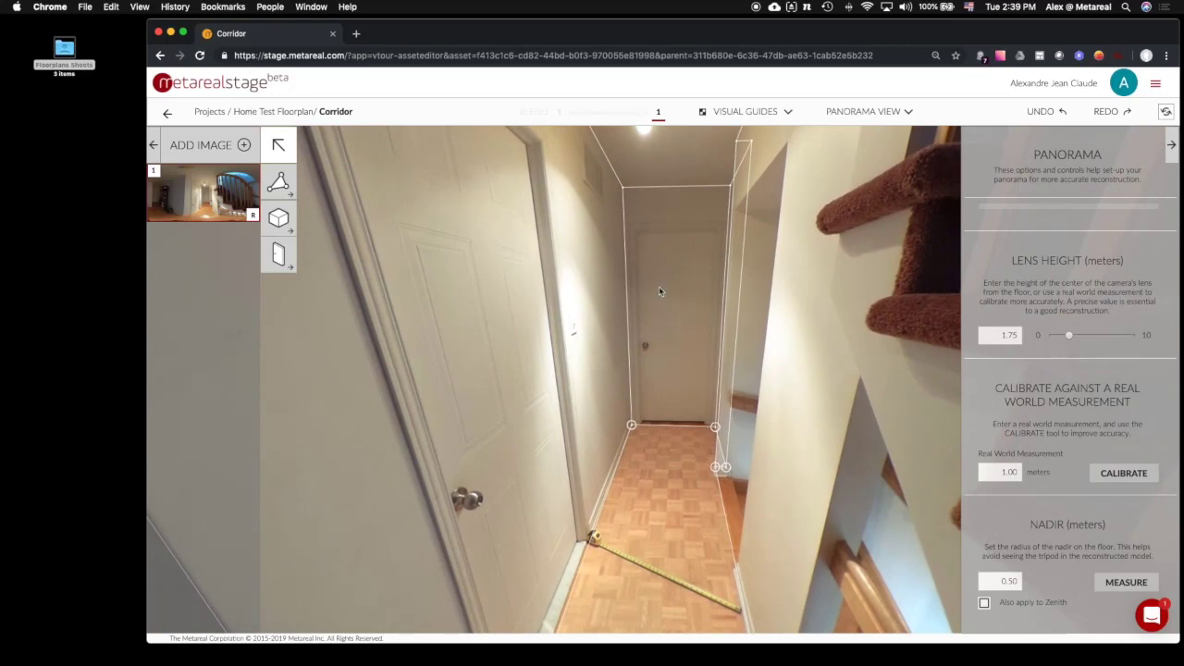
{"action": "left_click_drag", "start_coordinate": [659, 286], "coordinate": [664, 433]}
{"action": "scroll", "coordinate": [657, 498], "scroll_direction": "up", "scroll_amount": 2}
{"action": "left_click_drag", "start_coordinate": [657, 497], "coordinate": [658, 401]}
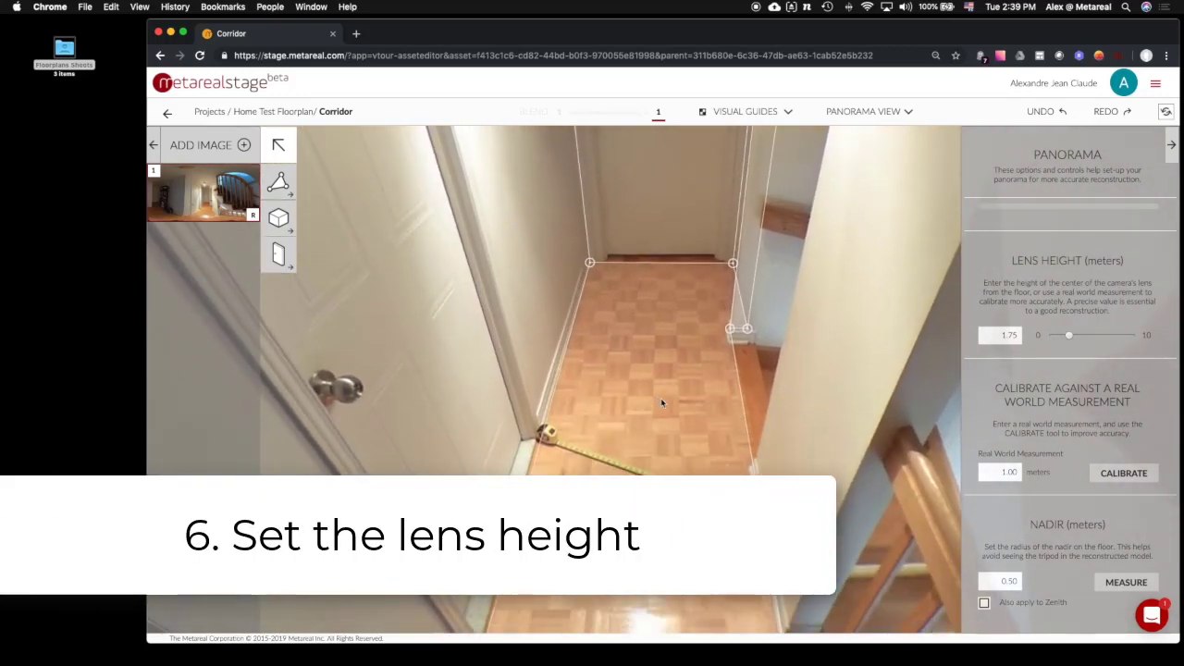
{"action": "mouse_move", "coordinate": [661, 398]}
{"action": "left_mouse_down"}
{"action": "mouse_move", "coordinate": [660, 348]}
{"action": "mouse_move", "coordinate": [639, 373]}
{"action": "mouse_move", "coordinate": [650, 402]}
{"action": "left_mouse_up"}
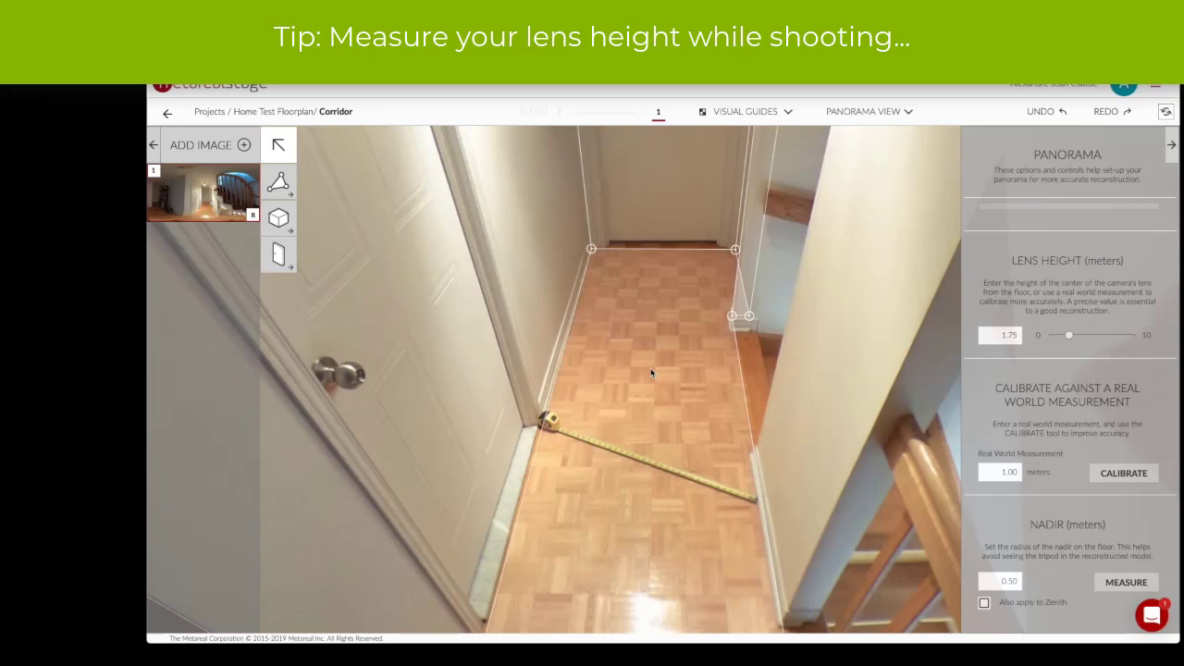
{"action": "left_click_drag", "start_coordinate": [642, 455], "coordinate": [663, 397]}
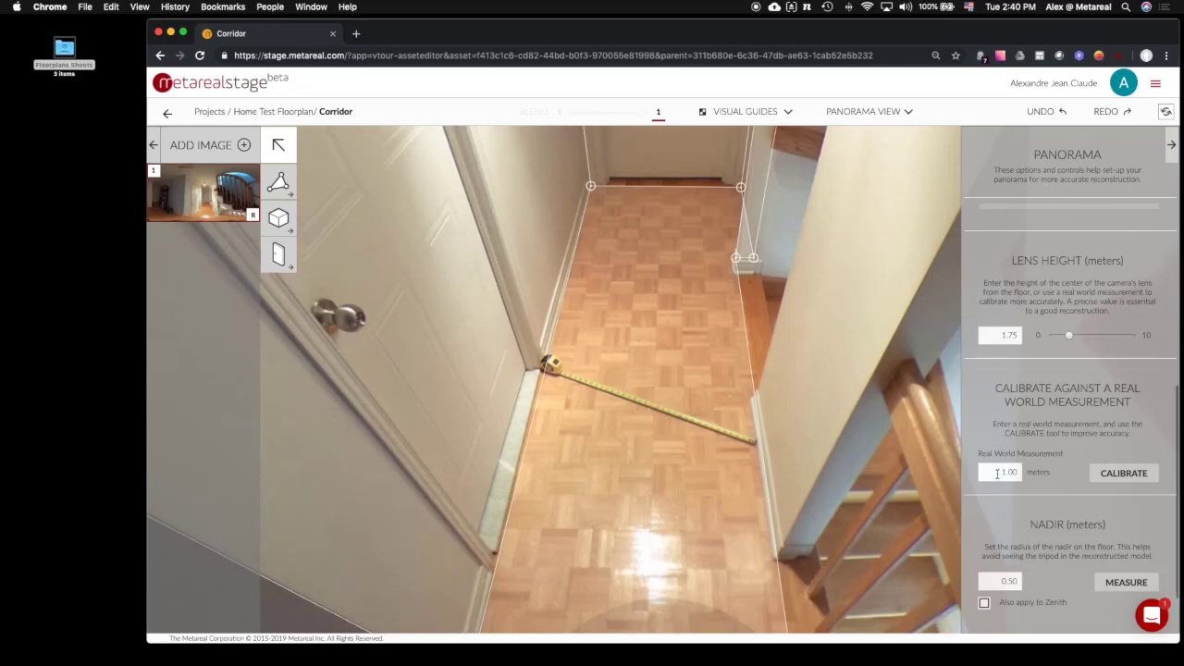
{"action": "left_click_drag", "start_coordinate": [996, 473], "coordinate": [1044, 471]}
{"action": "type", "text": "0."}
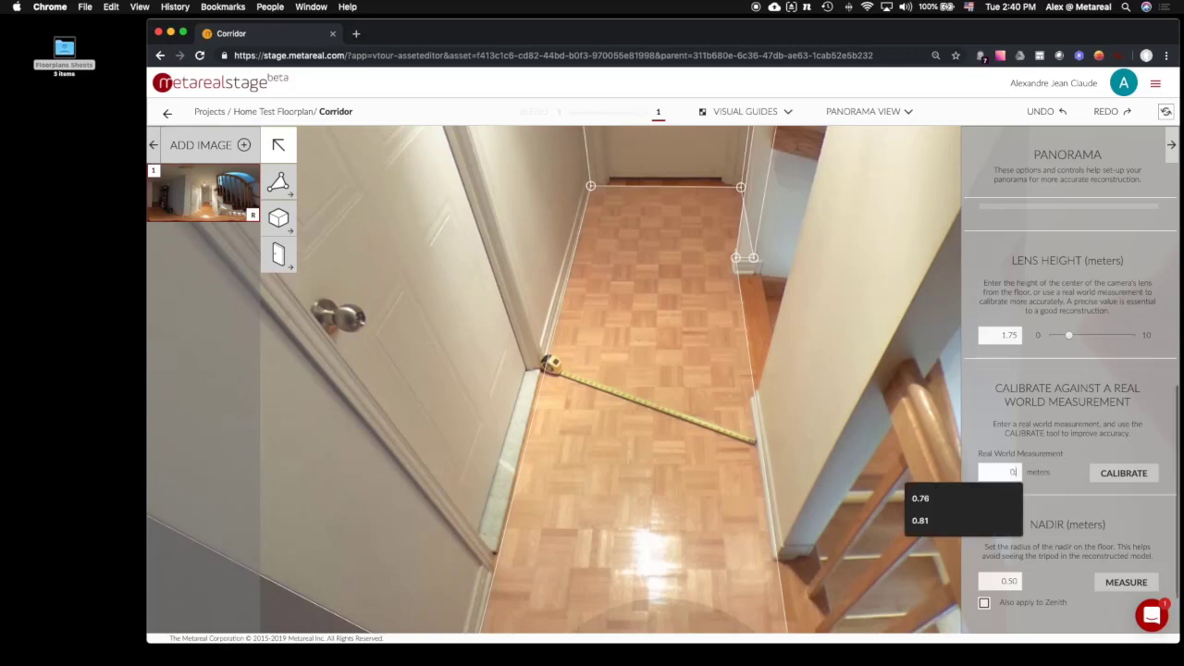
{"action": "type", "text": "81"}
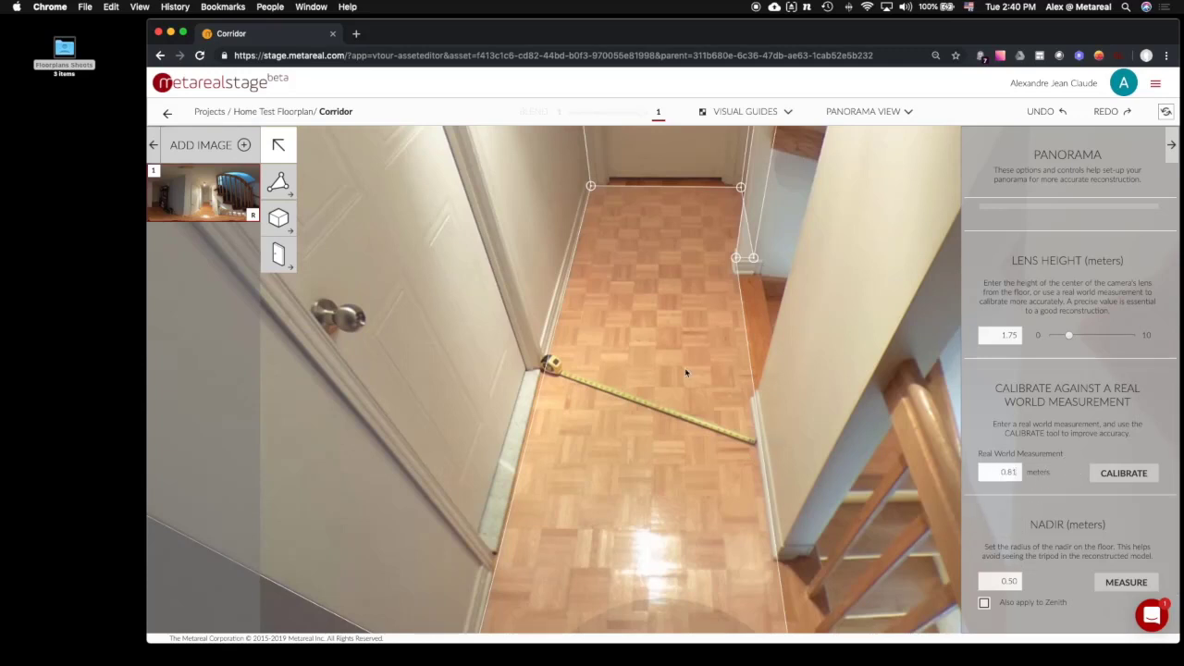
{"action": "scroll", "coordinate": [666, 398], "scroll_direction": "up", "scroll_amount": 5}
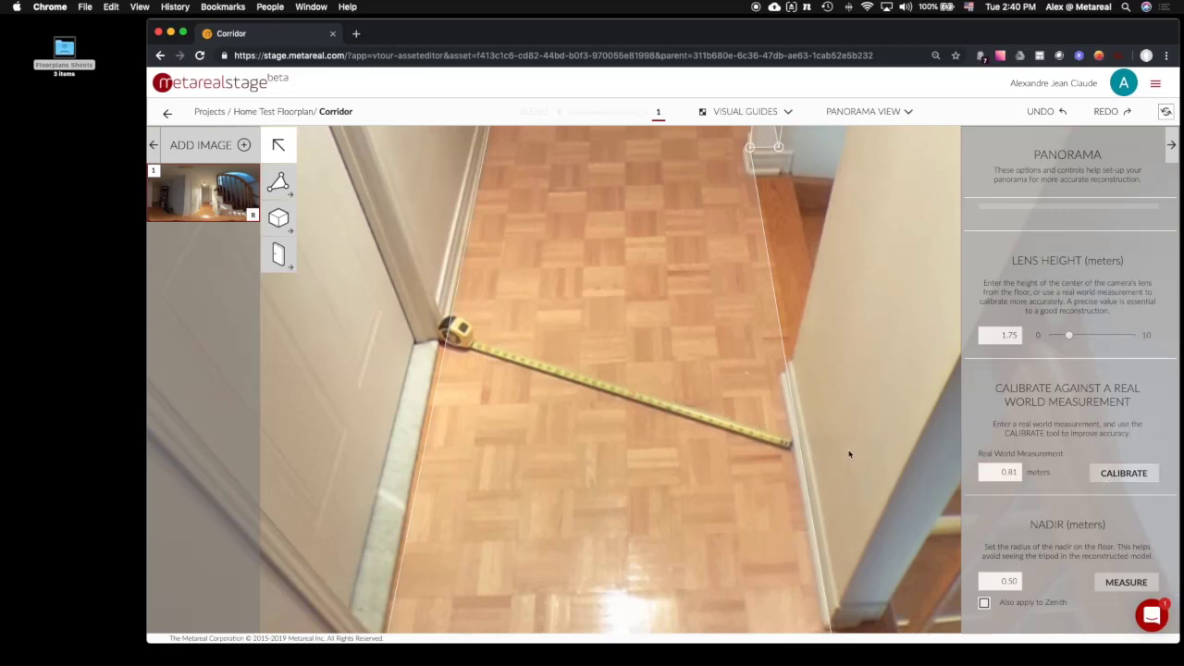
{"action": "left_click", "coordinate": [788, 449]}
{"action": "left_click", "coordinate": [492, 357]}
Step: Check how the calibrated room outline and ceiling height fit the corridor around the far door
{"action": "left_click_drag", "start_coordinate": [606, 231], "coordinate": [717, 555]}
{"action": "scroll", "coordinate": [735, 276], "scroll_direction": "down", "scroll_amount": 3}
{"action": "left_click_drag", "start_coordinate": [736, 276], "coordinate": [714, 378]}
{"action": "scroll", "coordinate": [700, 391], "scroll_direction": "down", "scroll_amount": 3}
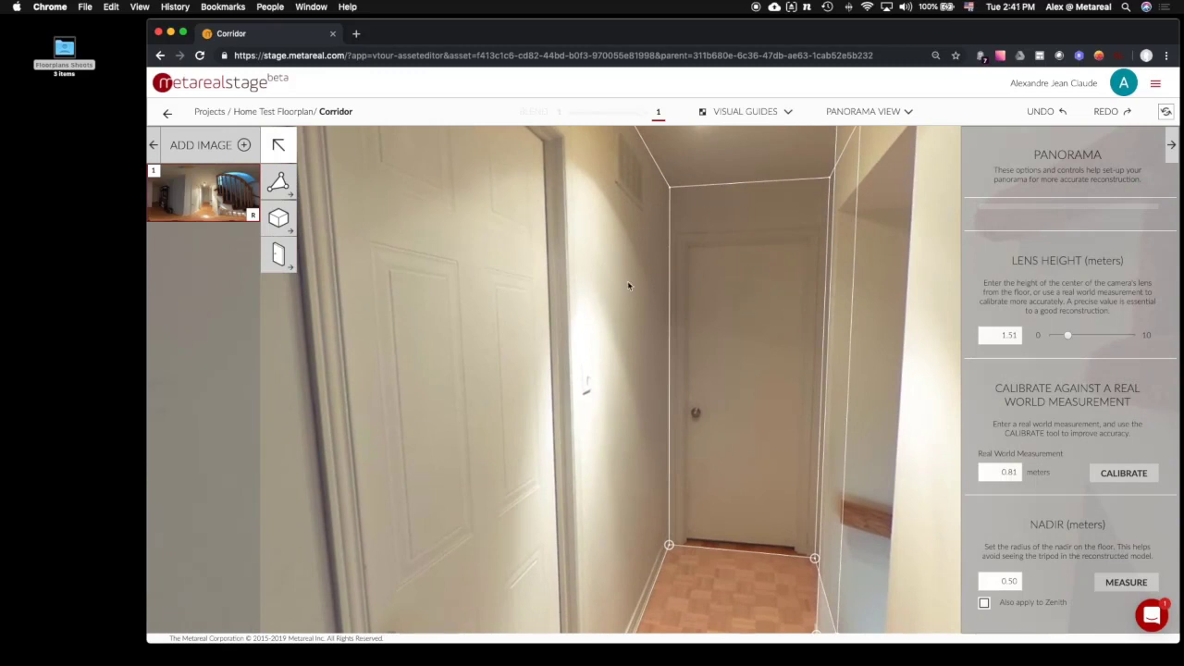
{"action": "left_click", "coordinate": [280, 184]}
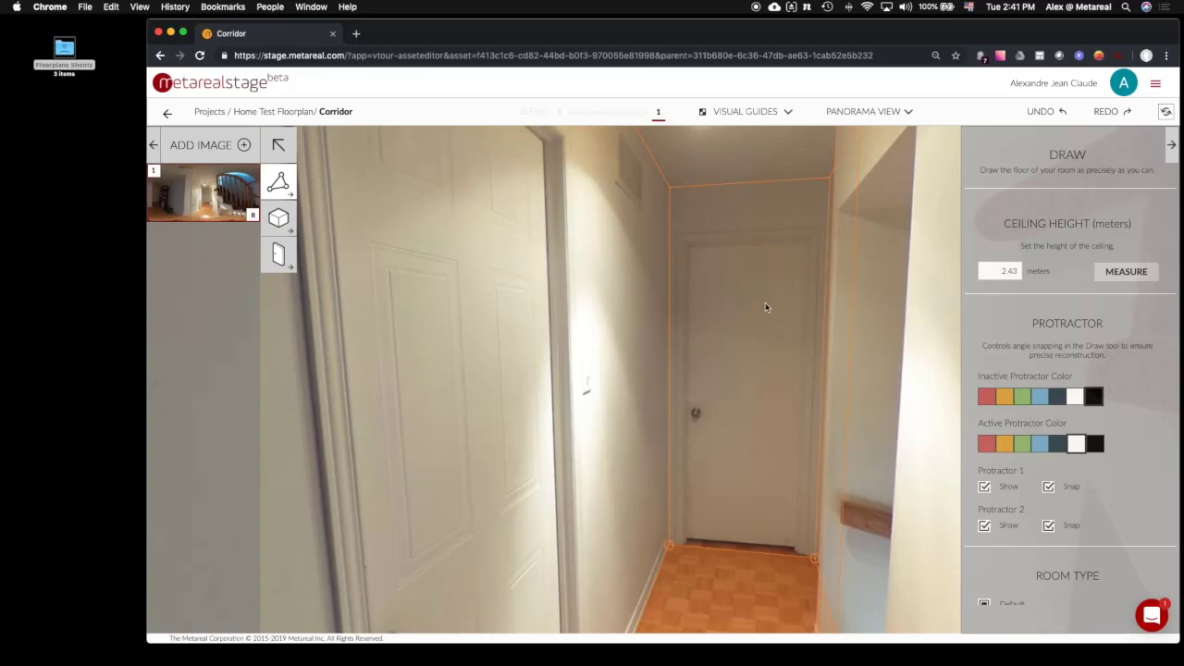
{"action": "mouse_move", "coordinate": [734, 353]}
{"action": "left_mouse_down"}
{"action": "mouse_move", "coordinate": [751, 315]}
{"action": "mouse_move", "coordinate": [750, 337]}
{"action": "left_mouse_up"}
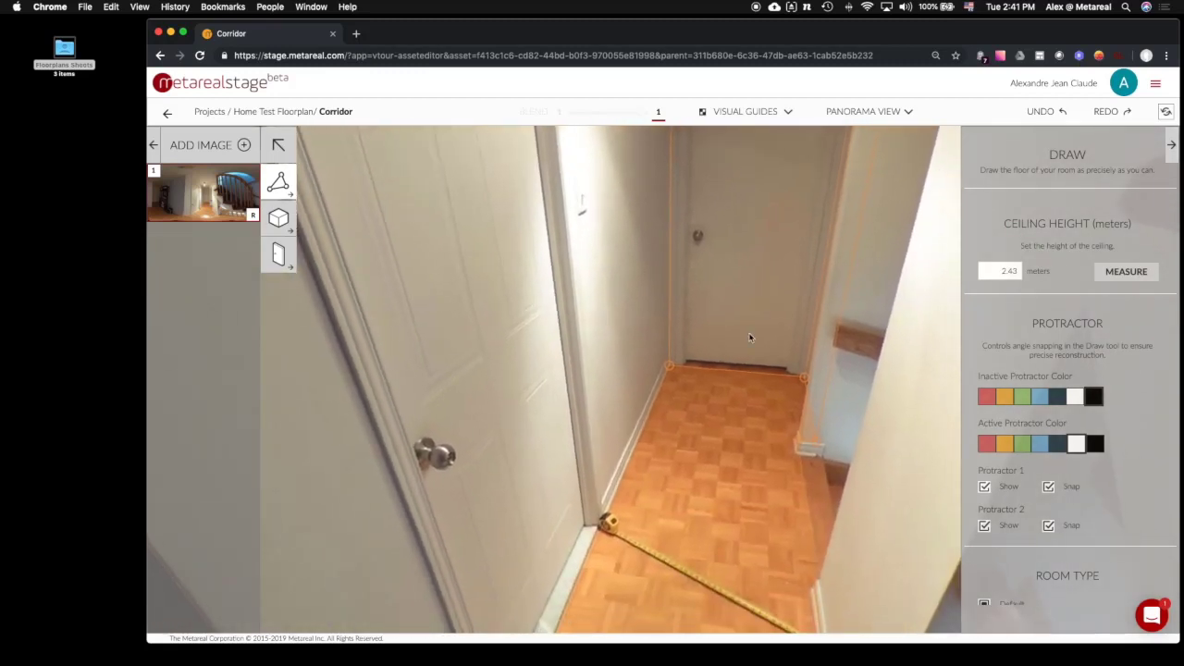
{"action": "left_click_drag", "start_coordinate": [731, 251], "coordinate": [736, 414]}
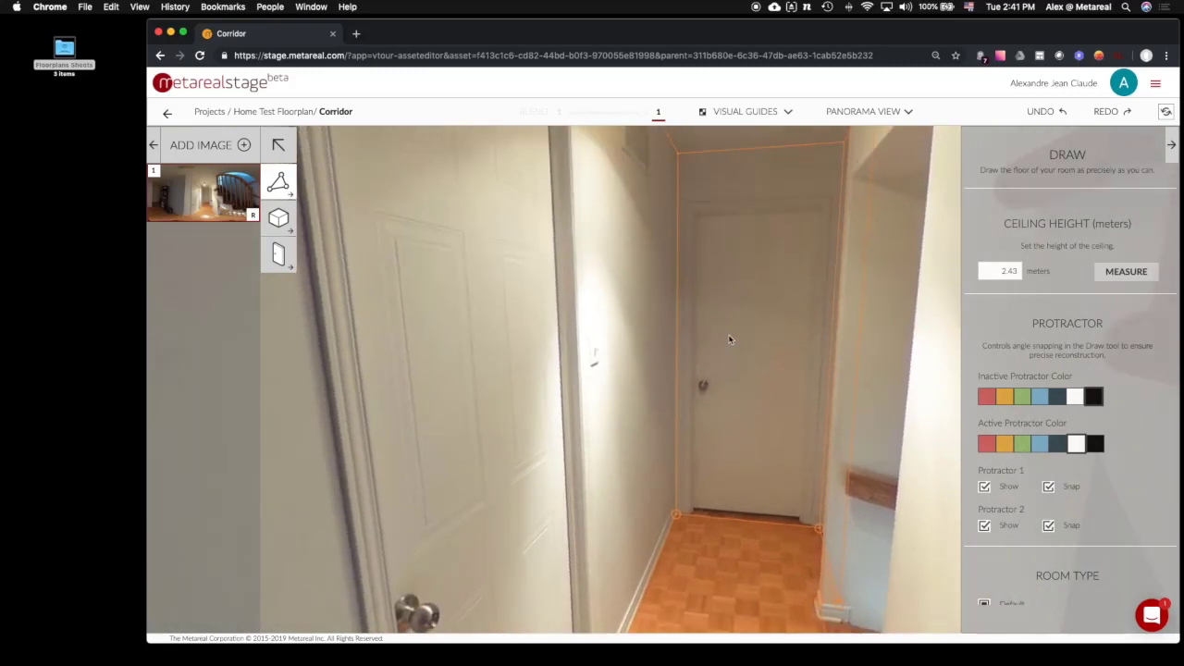
{"action": "left_click_drag", "start_coordinate": [745, 374], "coordinate": [858, 312]}
{"action": "scroll", "coordinate": [760, 404], "scroll_direction": "down", "scroll_amount": 5}
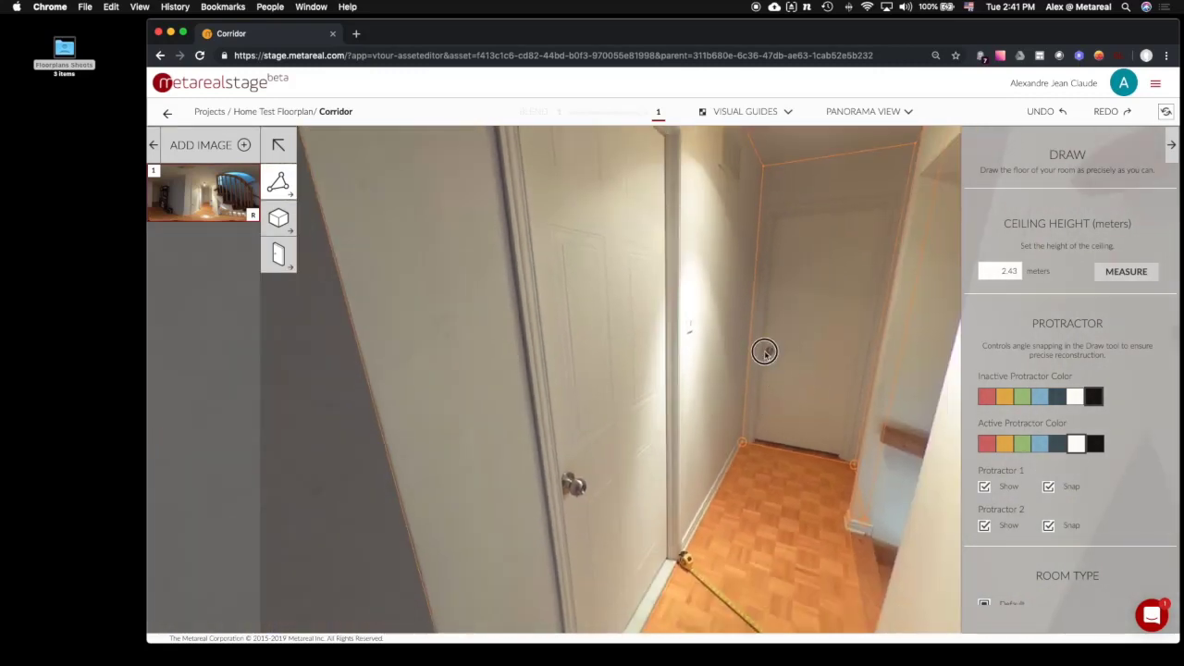
{"action": "left_click_drag", "start_coordinate": [764, 351], "coordinate": [650, 387]}
{"action": "scroll", "coordinate": [652, 393], "scroll_direction": "up", "scroll_amount": 5}
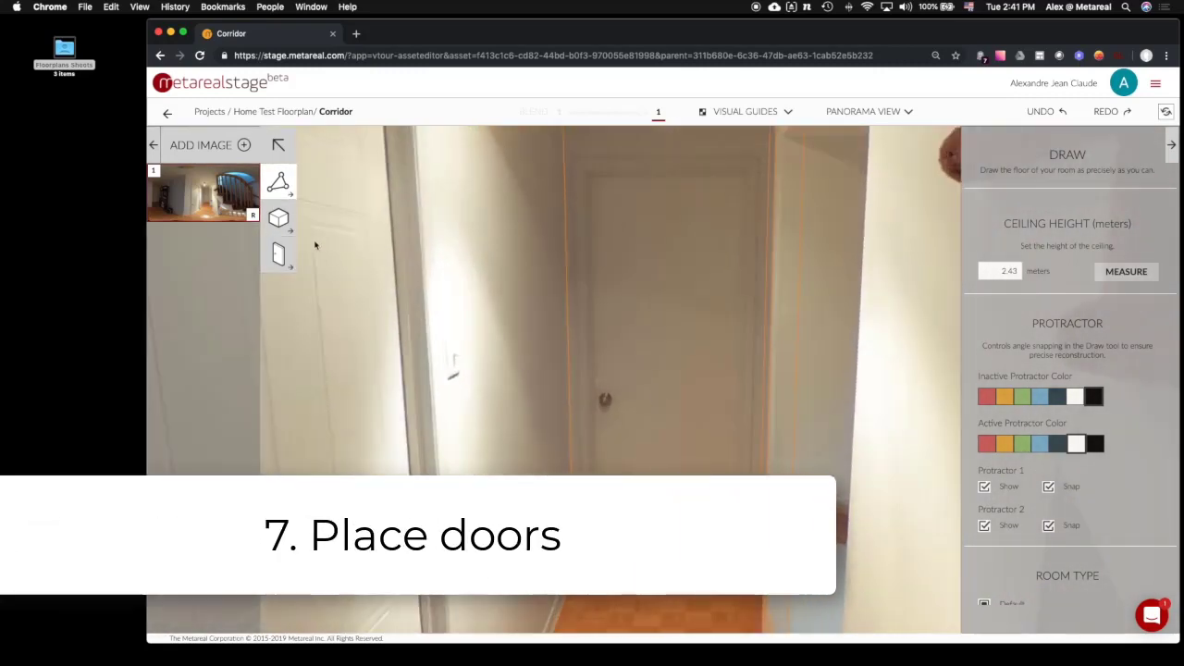
Step: Draw a door from corner to corner over the closed door at the corridor's far end and reduce its thickness to 0.10 meters
{"action": "left_click", "coordinate": [277, 257]}
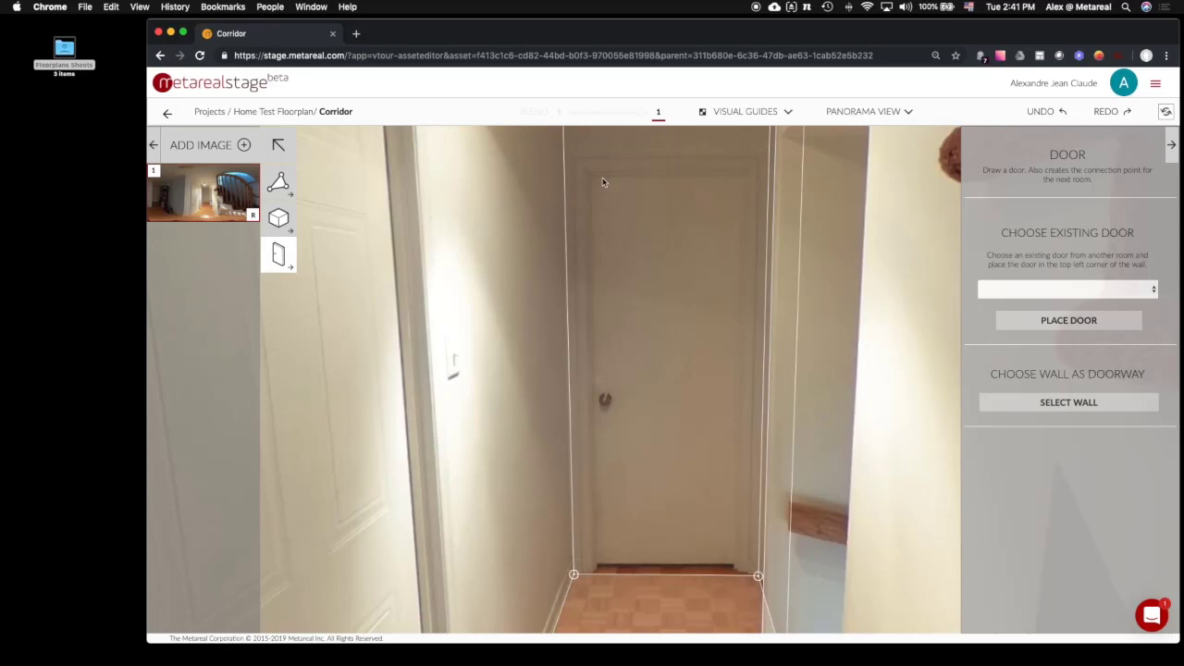
{"action": "scroll", "coordinate": [634, 212], "scroll_direction": "up", "scroll_amount": 3}
{"action": "left_click_drag", "start_coordinate": [634, 212], "coordinate": [633, 231]}
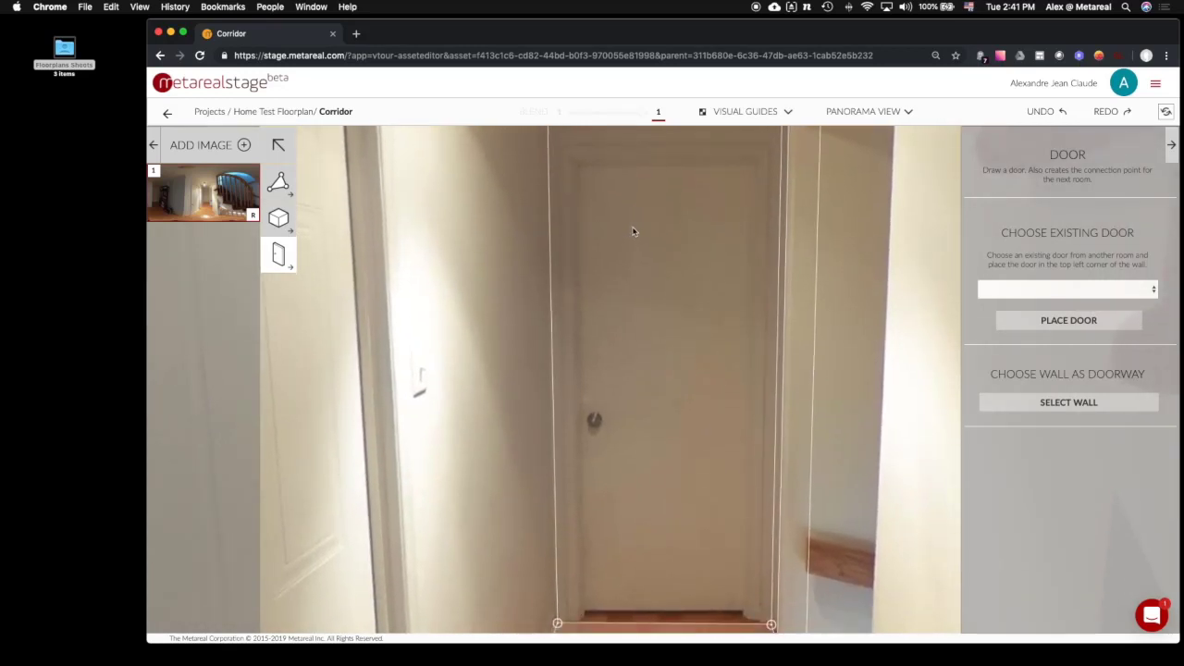
{"action": "left_click", "coordinate": [572, 163]}
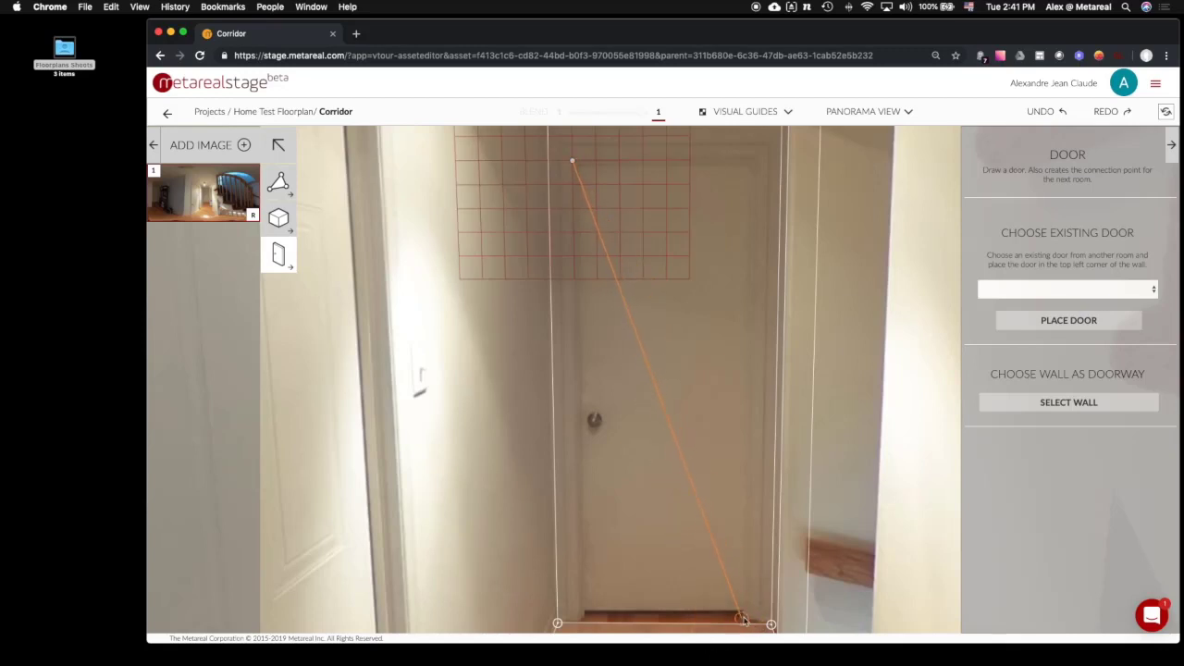
{"action": "left_click", "coordinate": [749, 622]}
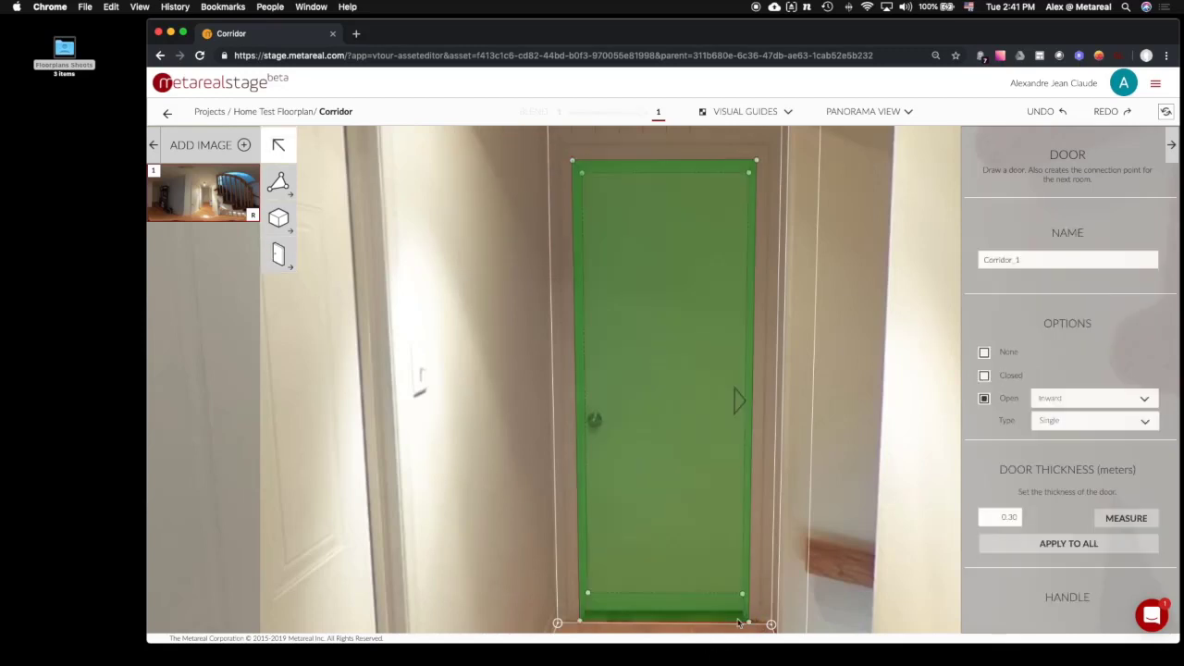
{"action": "left_click_drag", "start_coordinate": [693, 599], "coordinate": [691, 612]}
Step: Rotate the far door's handle to the side with the real knob and set the door to open outward
{"action": "scroll", "coordinate": [1079, 370], "scroll_direction": "down", "scroll_amount": 1}
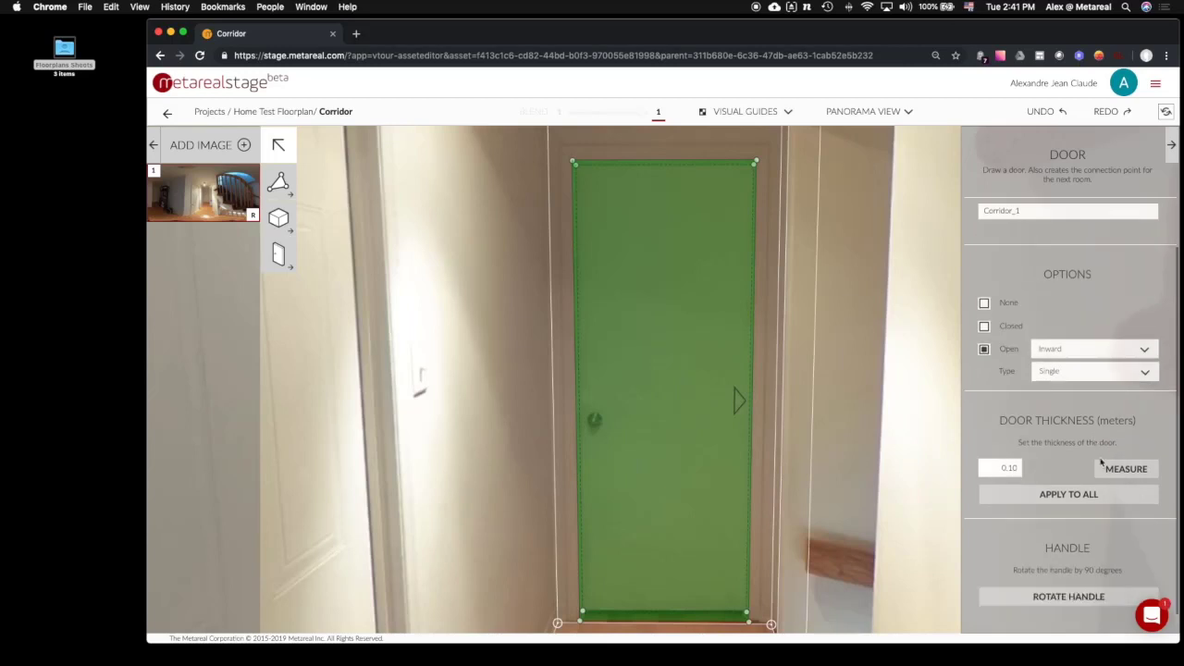
{"action": "left_click", "coordinate": [1070, 598]}
{"action": "left_click", "coordinate": [1087, 349]}
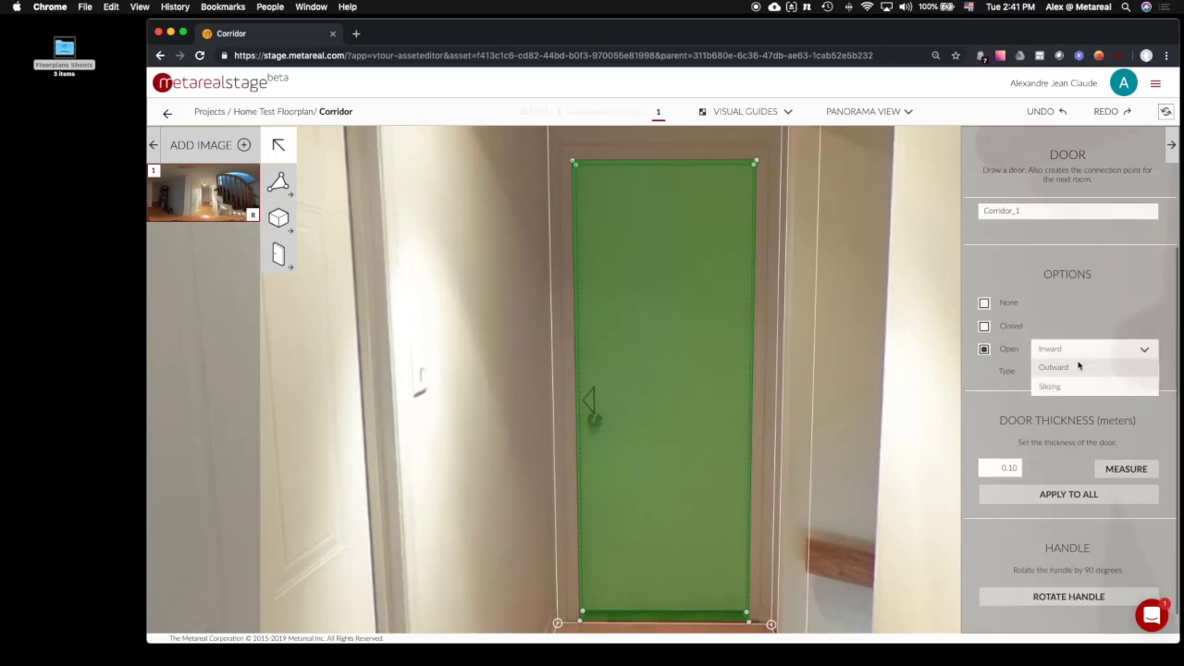
{"action": "left_click", "coordinate": [1070, 366]}
Step: Draw a second door over the white door beside the tape measure and reduce its thickness to 0.07 meters
{"action": "scroll", "coordinate": [606, 306], "scroll_direction": "down", "scroll_amount": 3}
{"action": "left_click_drag", "start_coordinate": [605, 306], "coordinate": [772, 384]}
{"action": "left_click_drag", "start_coordinate": [899, 391], "coordinate": [867, 368]}
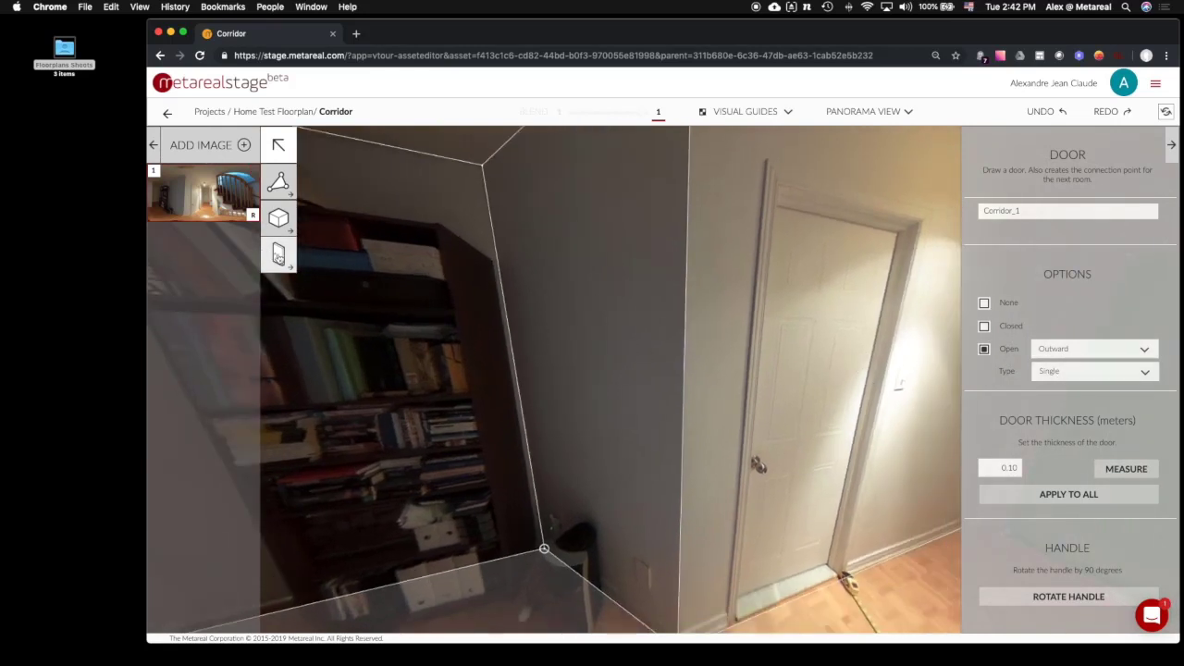
{"action": "left_click", "coordinate": [279, 254]}
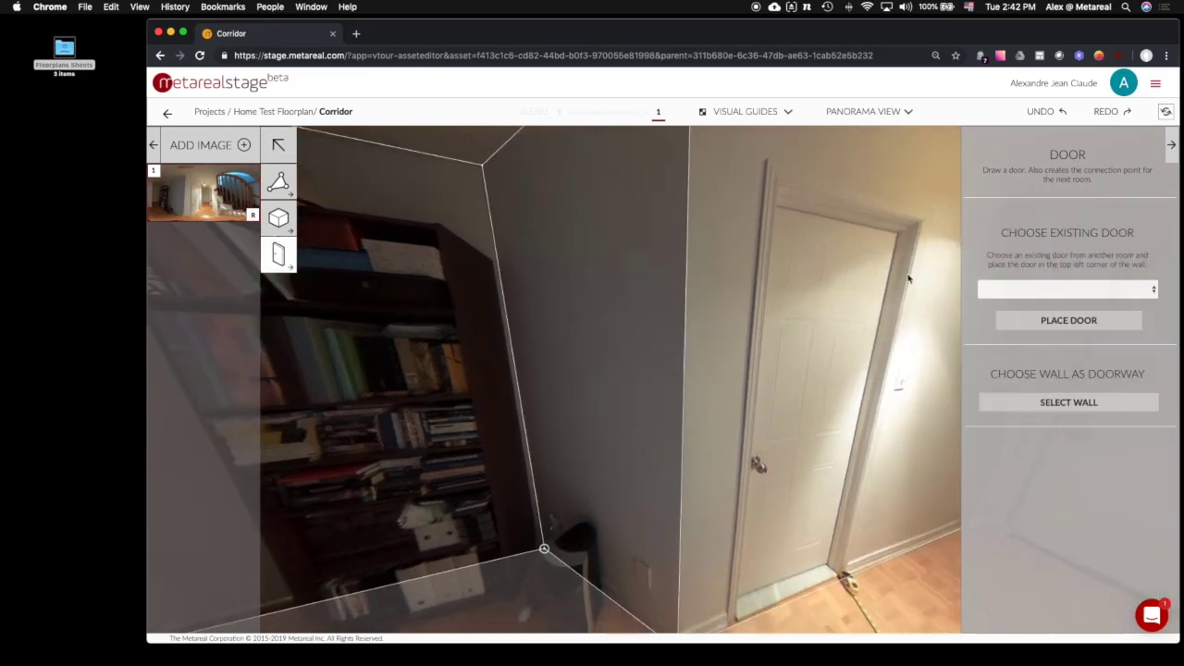
{"action": "left_click", "coordinate": [922, 223]}
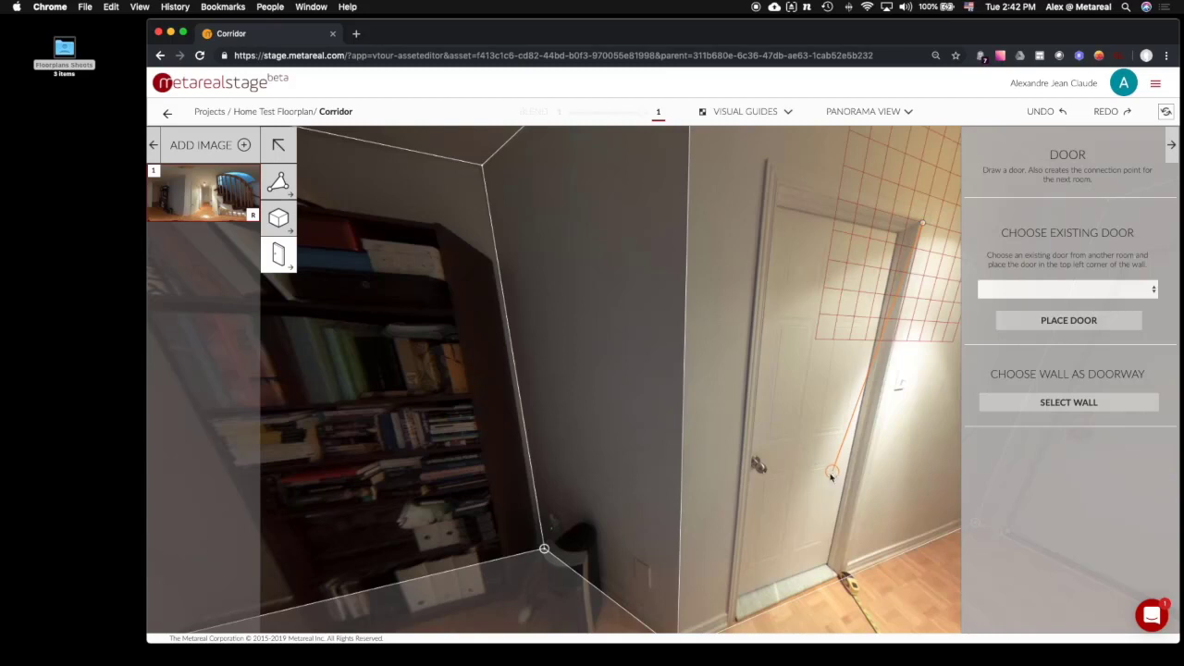
{"action": "left_click", "coordinate": [737, 626]}
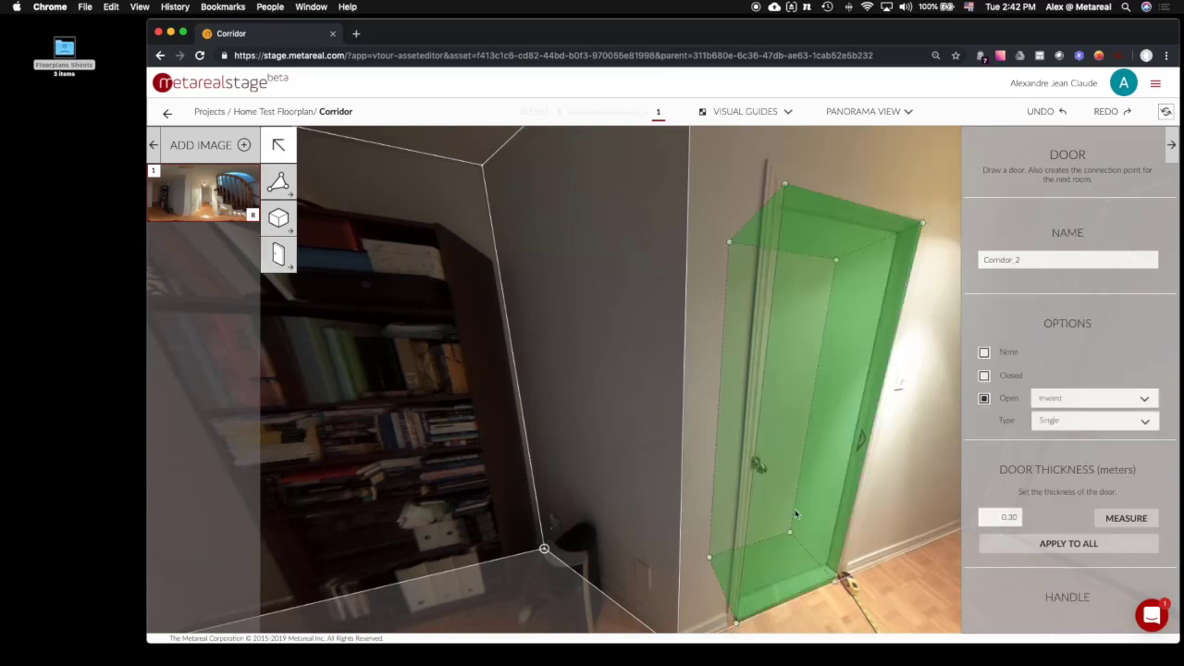
{"action": "left_click_drag", "start_coordinate": [771, 541], "coordinate": [793, 586]}
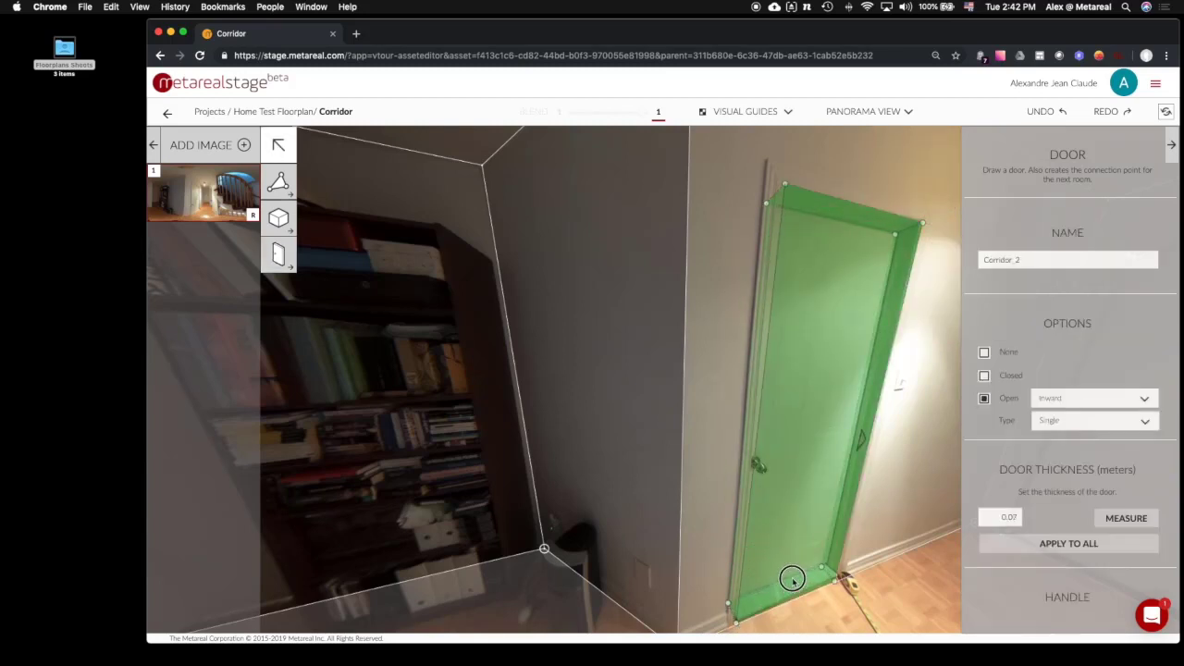
Step: Set the door beside the tape measure to open outward and rotate its handle
{"action": "left_click", "coordinate": [1127, 398]}
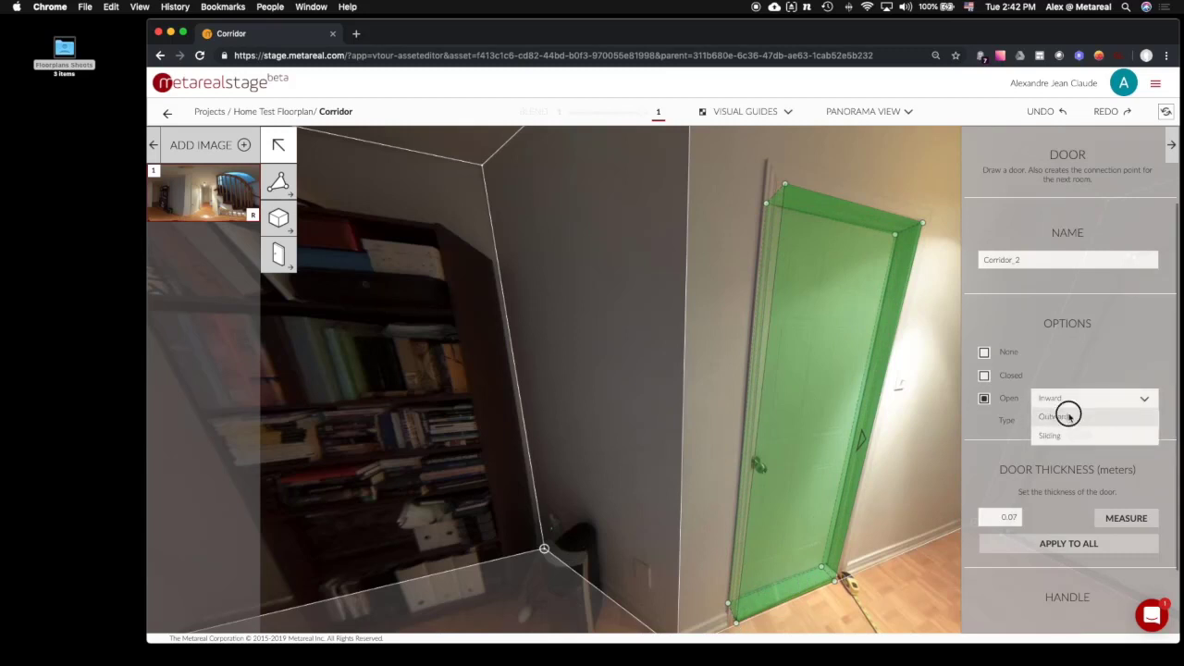
{"action": "left_click", "coordinate": [1069, 418]}
{"action": "scroll", "coordinate": [1074, 595], "scroll_direction": "down", "scroll_amount": 1}
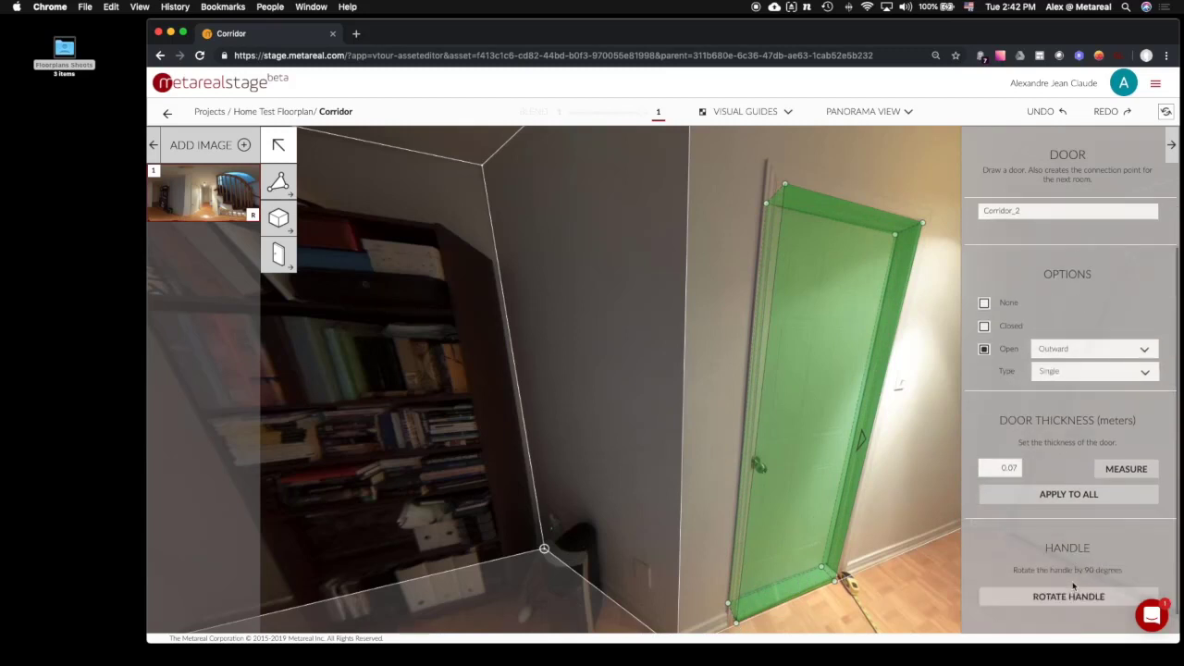
{"action": "left_click", "coordinate": [1070, 596]}
Step: Draw a third door over the closed door near the light switch, fit it to the frame and floor, and reduce its thickness to 0.07 meters
{"action": "left_click_drag", "start_coordinate": [544, 218], "coordinate": [1097, 337]}
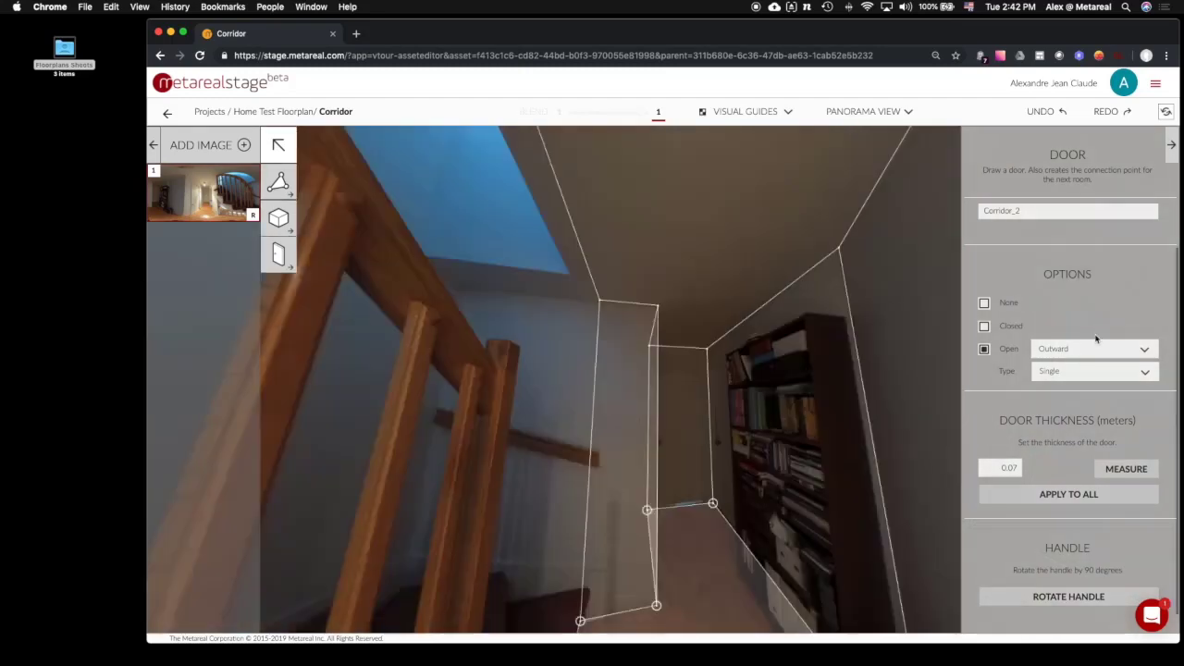
{"action": "left_click_drag", "start_coordinate": [745, 351], "coordinate": [764, 257]}
{"action": "scroll", "coordinate": [766, 260], "scroll_direction": "up", "scroll_amount": 10}
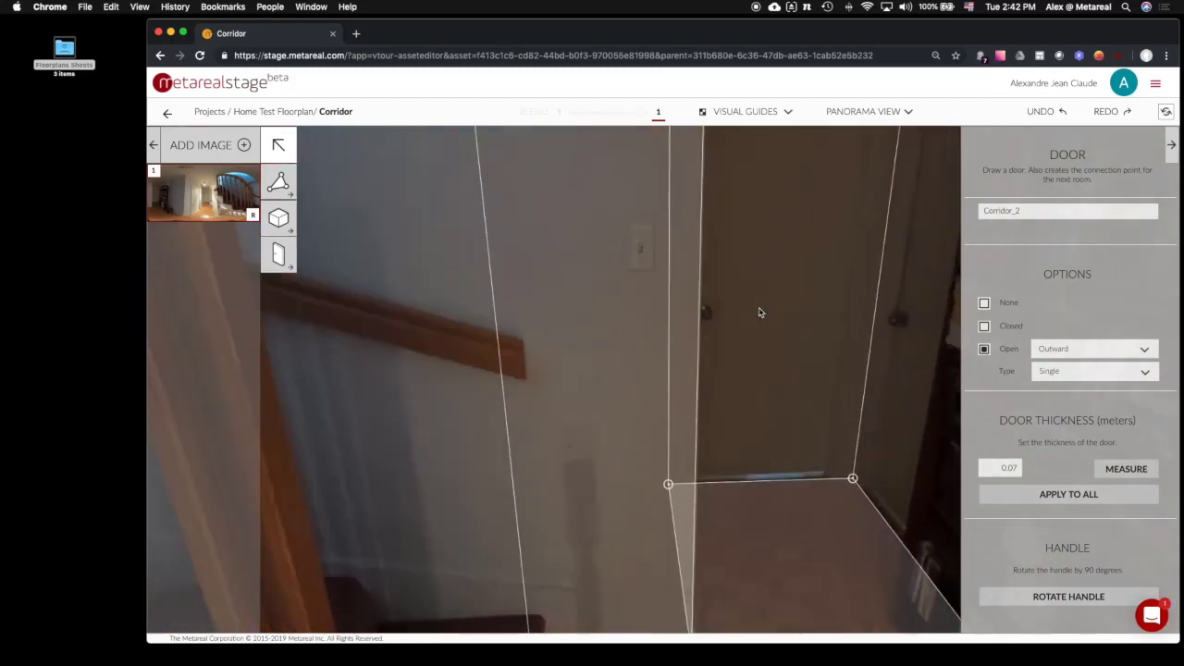
{"action": "left_click_drag", "start_coordinate": [761, 312], "coordinate": [692, 426]}
{"action": "left_click_drag", "start_coordinate": [732, 355], "coordinate": [734, 367]}
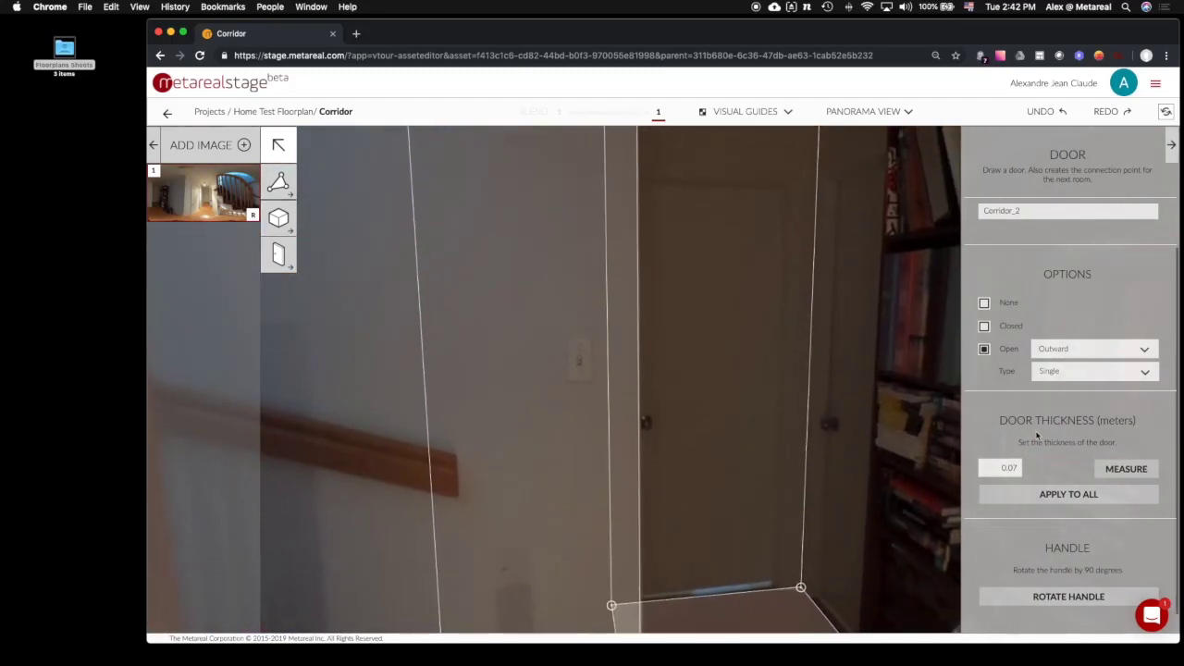
{"action": "left_click", "coordinate": [279, 254]}
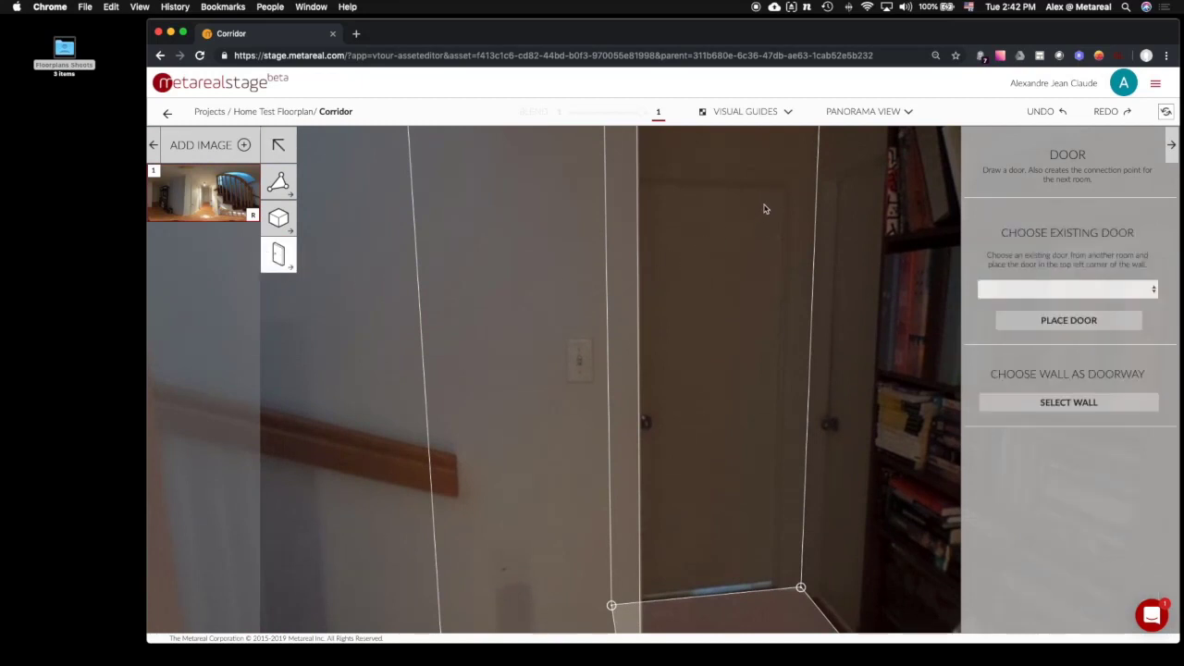
{"action": "left_click", "coordinate": [788, 188]}
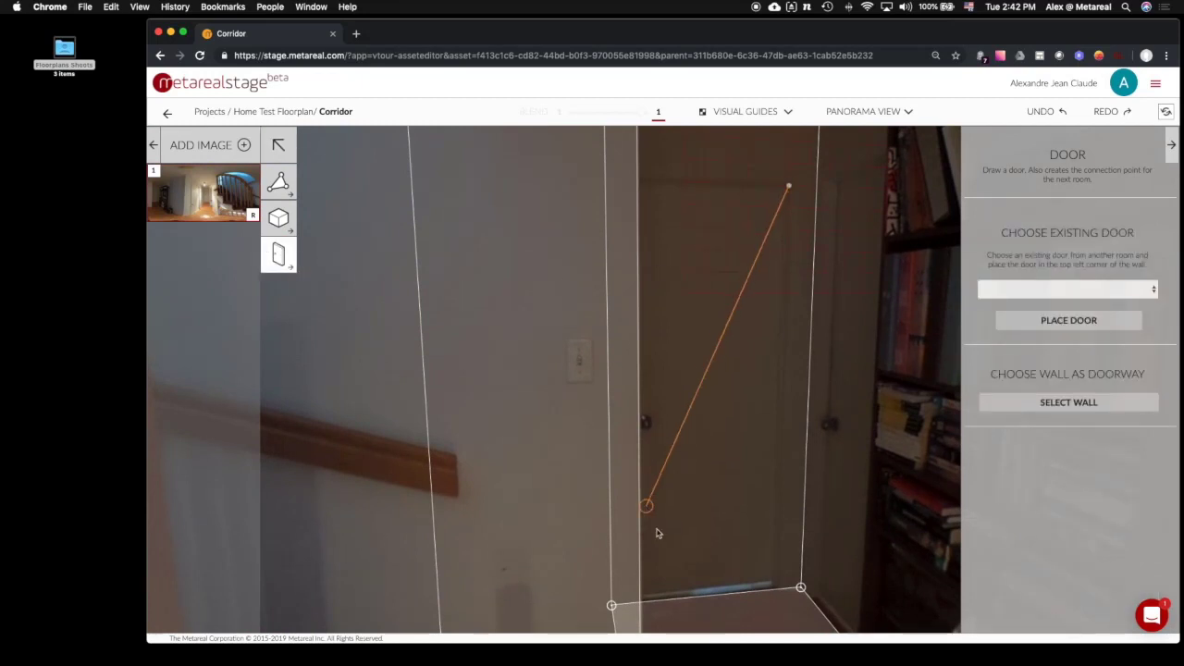
{"action": "left_click", "coordinate": [633, 601]}
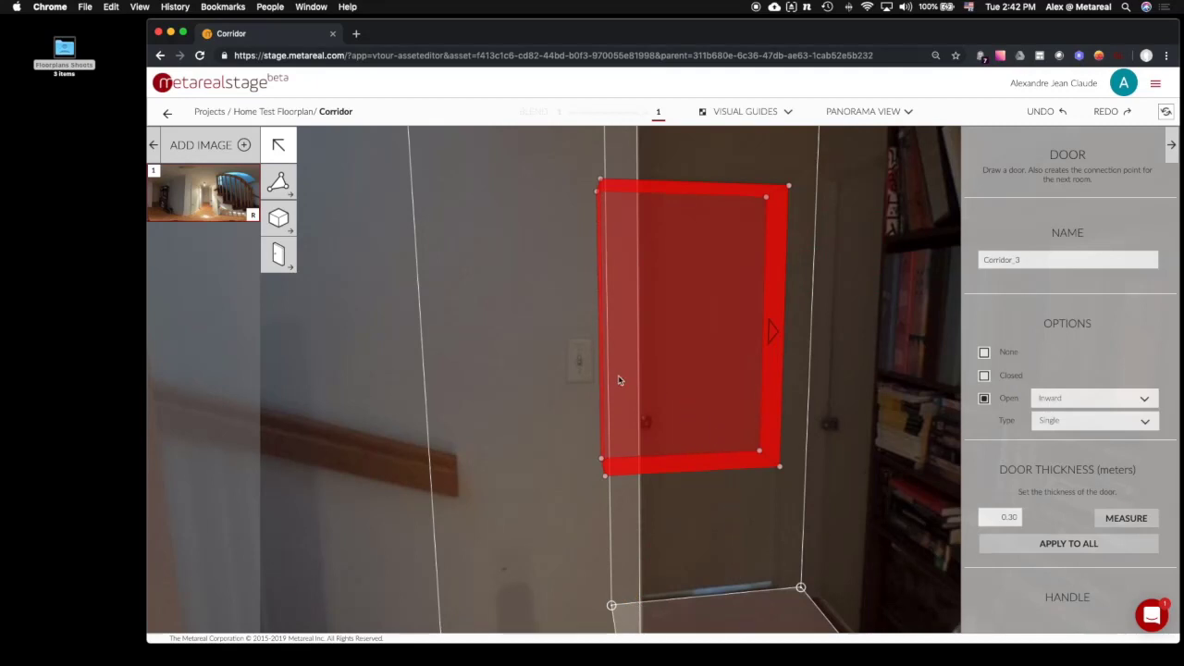
{"action": "left_click_drag", "start_coordinate": [605, 379], "coordinate": [629, 377]}
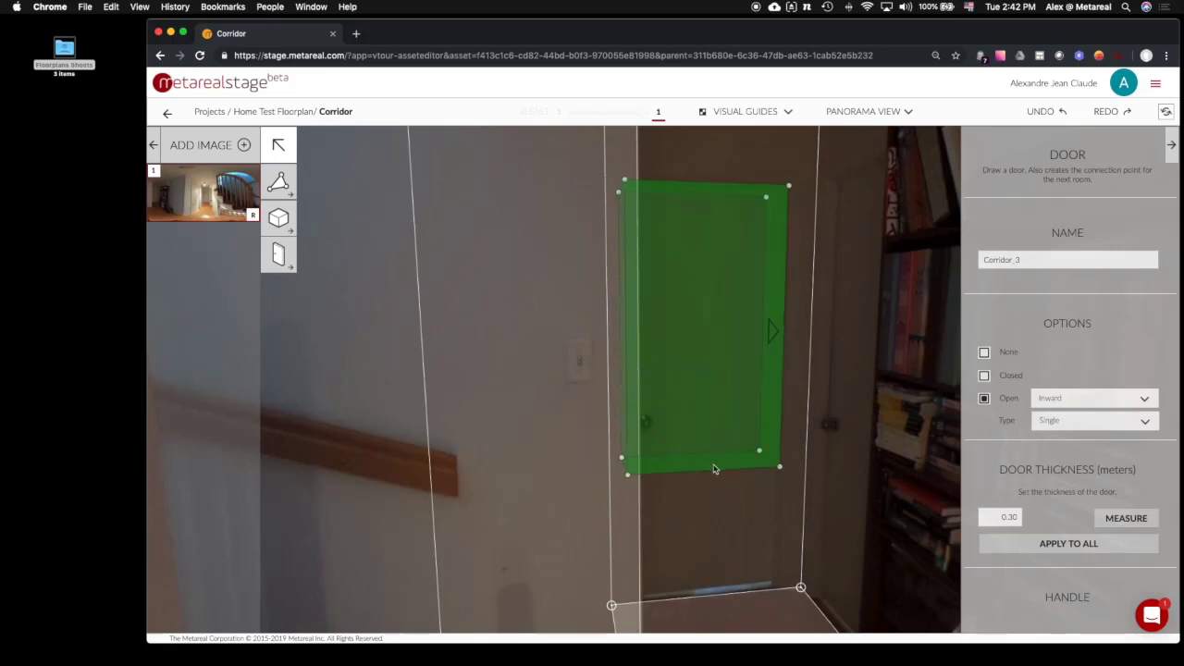
{"action": "left_click_drag", "start_coordinate": [713, 474], "coordinate": [700, 589]}
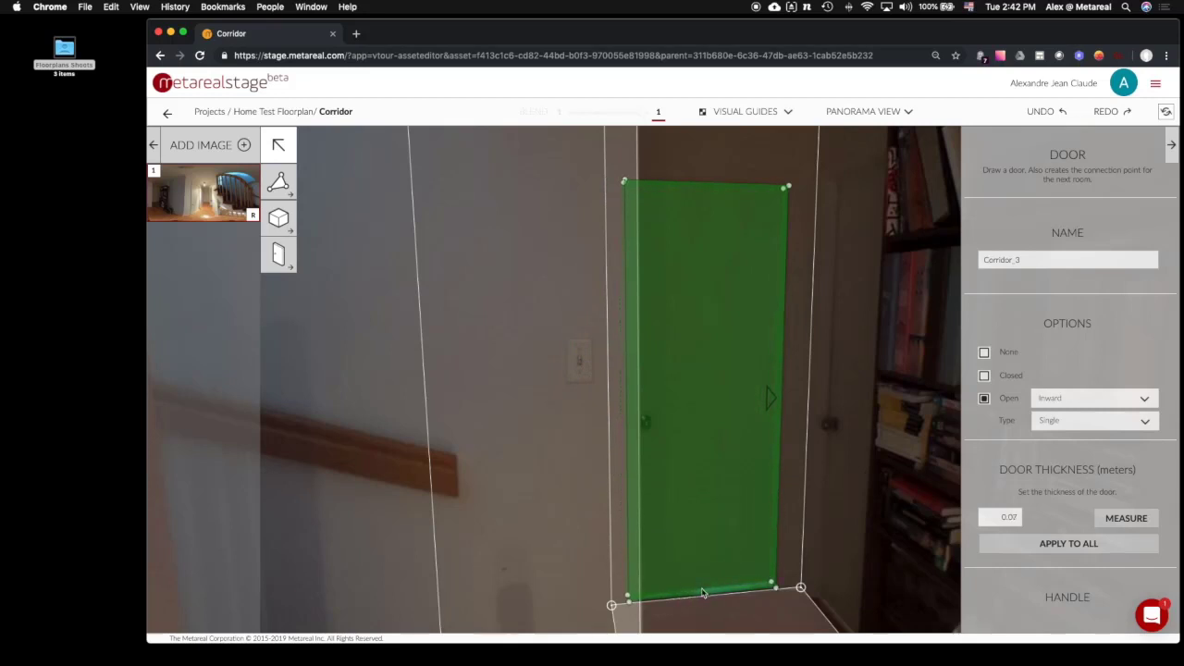
Step: Set the door near the light switch to open outward and rotate its handle to the side with the real knob
{"action": "left_click", "coordinate": [1058, 396]}
{"action": "left_click", "coordinate": [1062, 418]}
{"action": "scroll", "coordinate": [1063, 579], "scroll_direction": "down", "scroll_amount": 2}
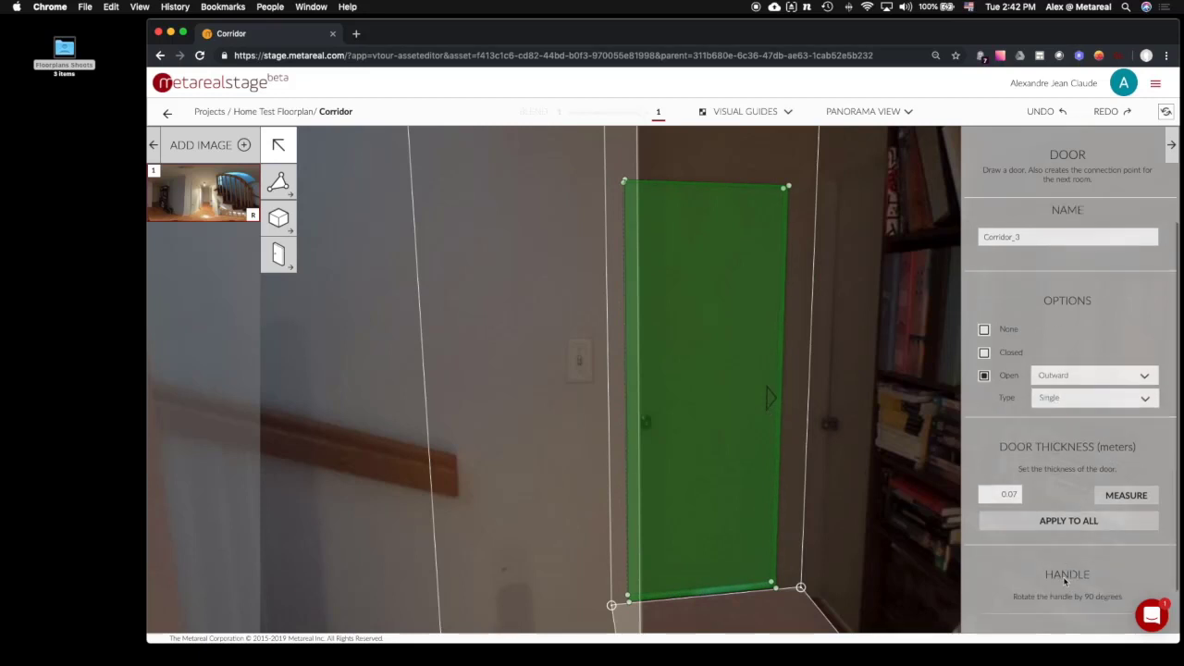
{"action": "left_click", "coordinate": [1061, 597]}
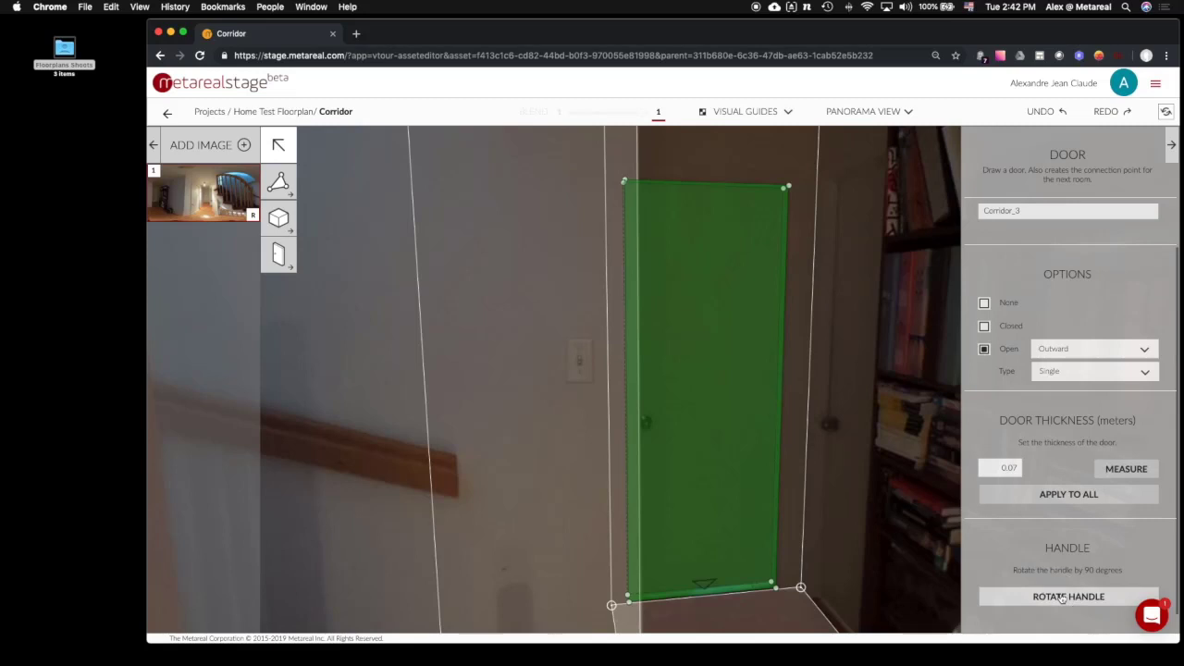
Step: Draw a fourth door from upper corner to floor over the narrow door beside the bookshelf
{"action": "left_click_drag", "start_coordinate": [888, 272], "coordinate": [709, 265]}
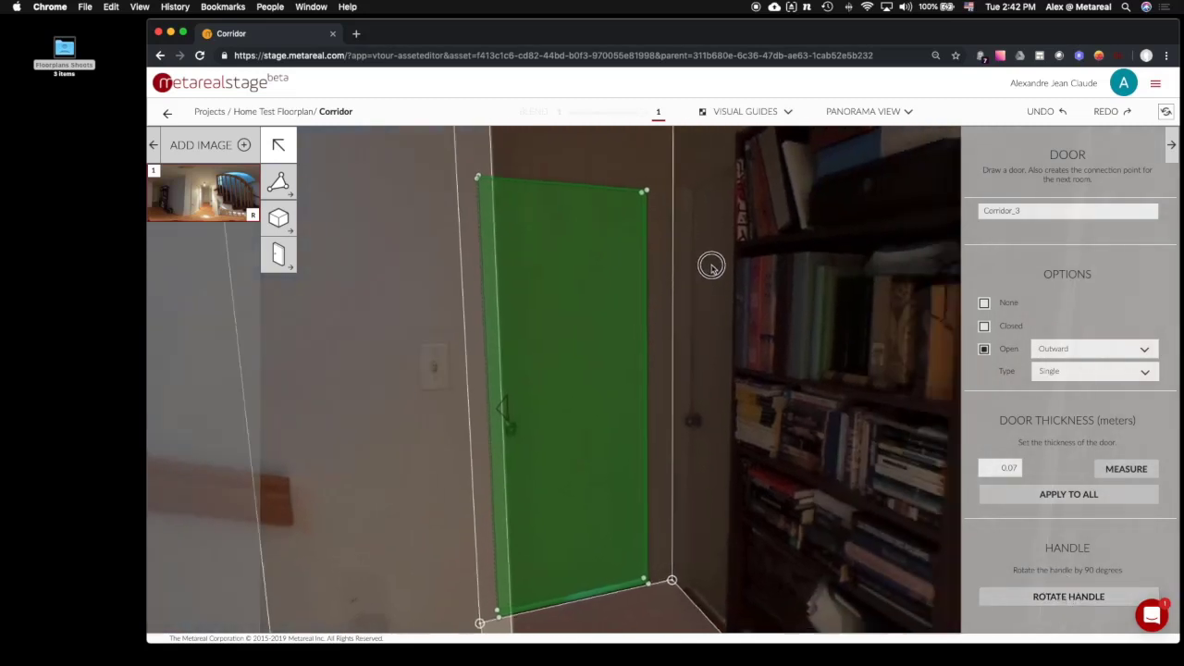
{"action": "left_click", "coordinate": [279, 257]}
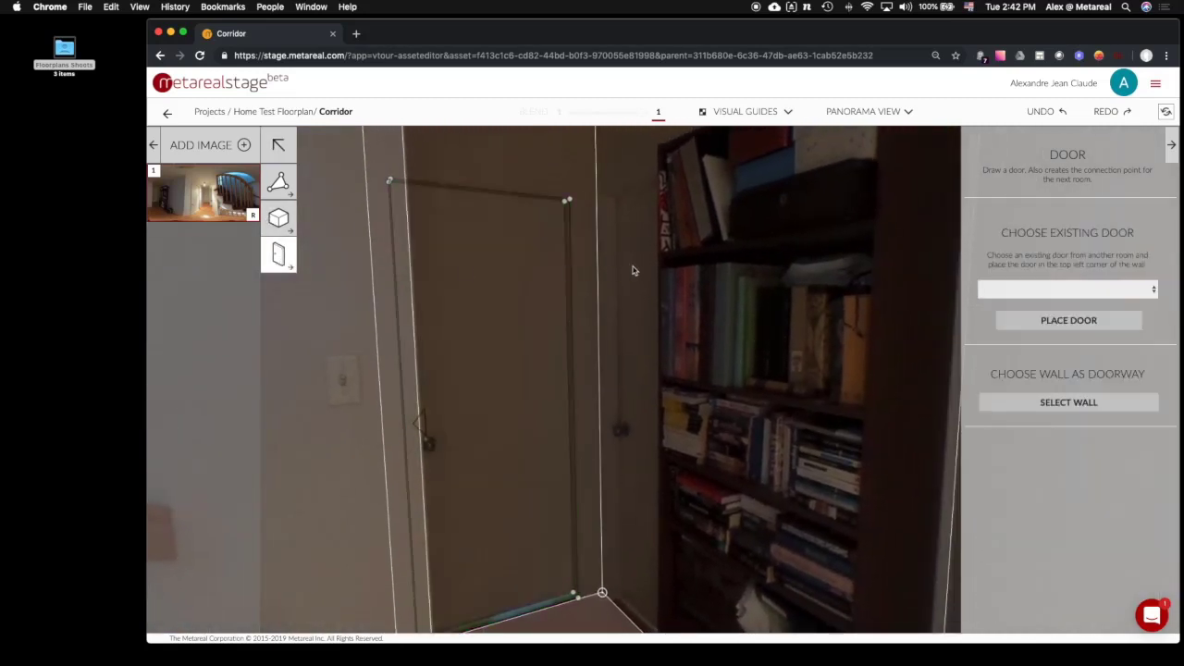
{"action": "left_click", "coordinate": [612, 197]}
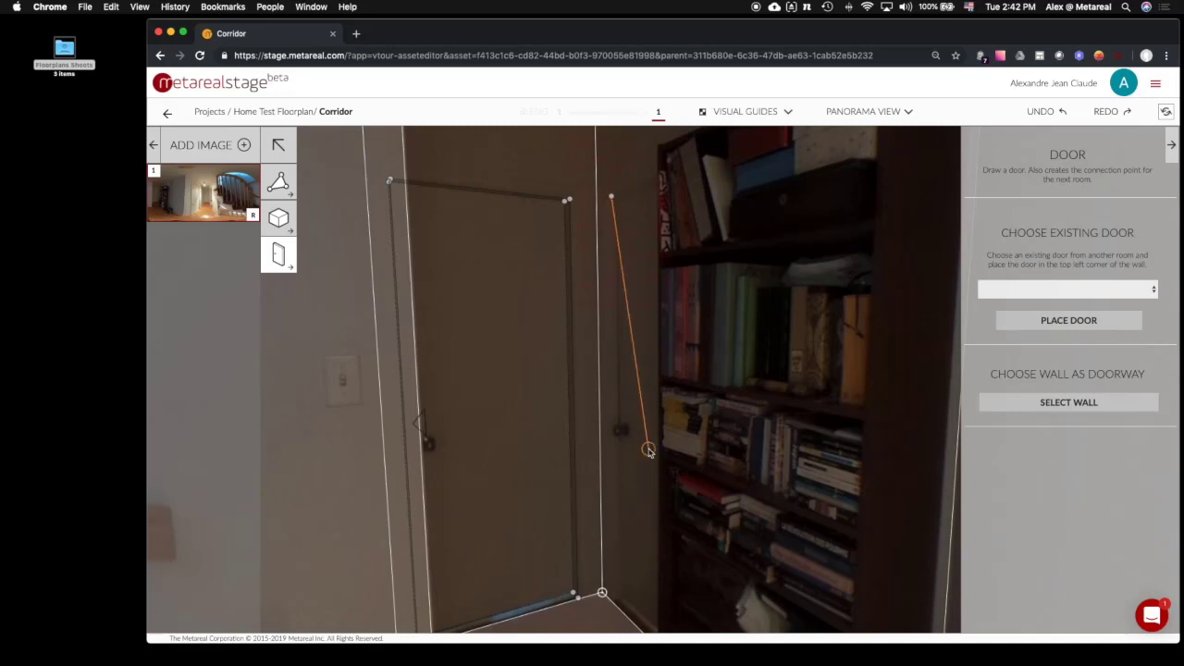
{"action": "left_click_drag", "start_coordinate": [692, 524], "coordinate": [672, 410]}
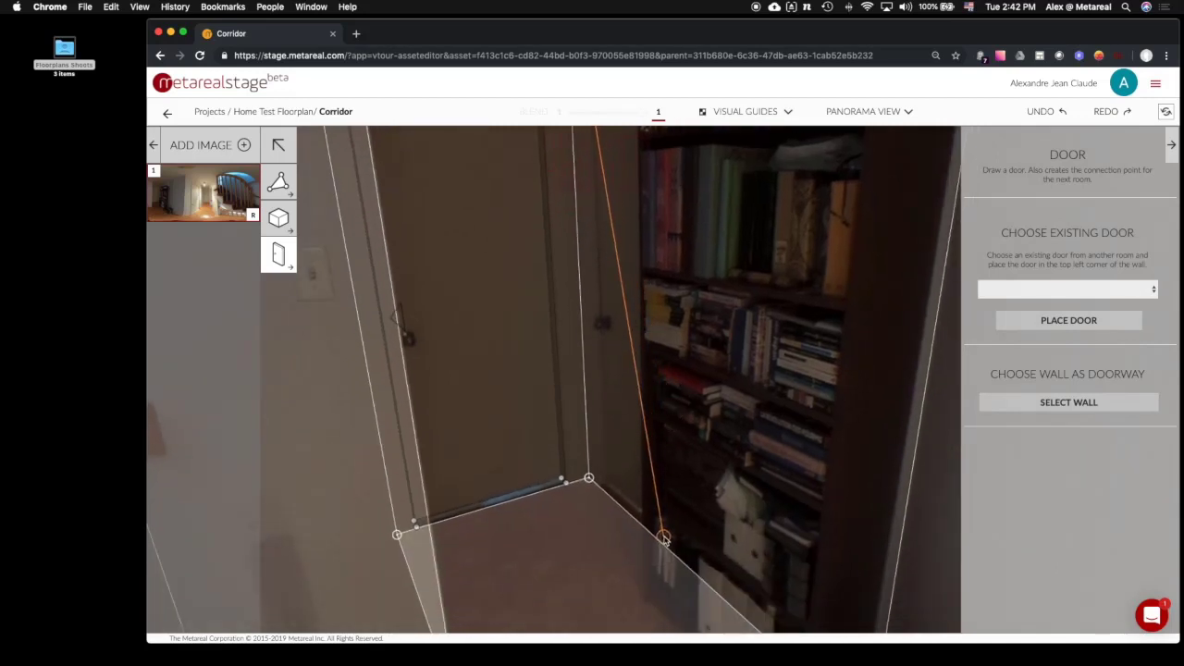
{"action": "left_click", "coordinate": [664, 538]}
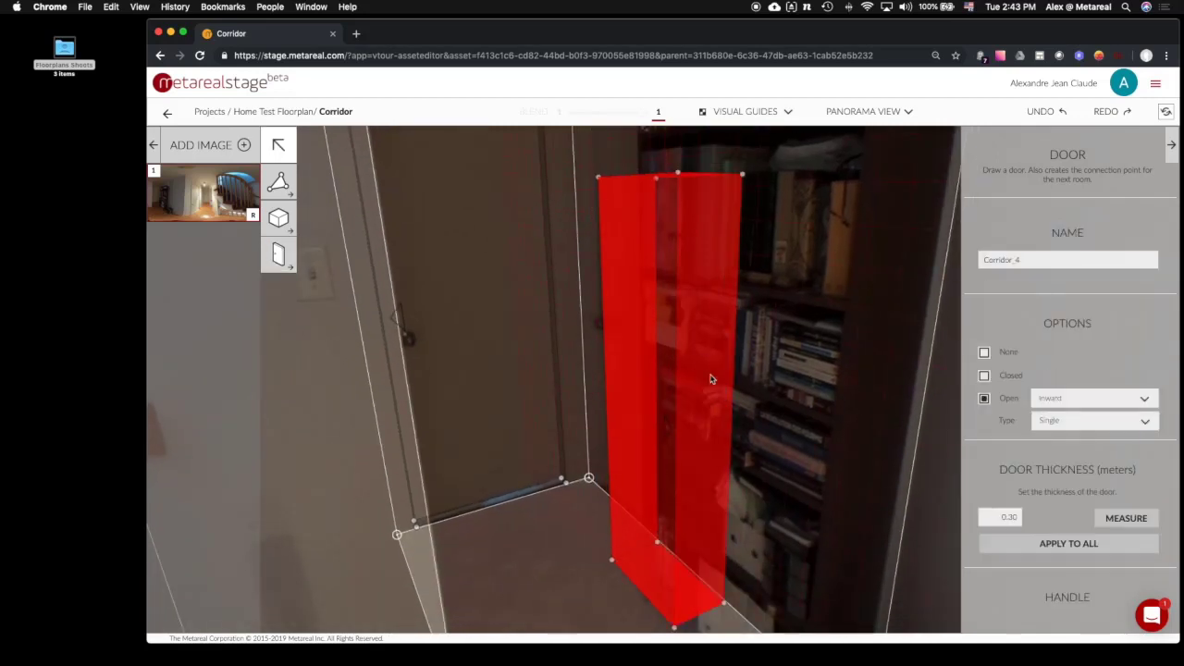
Step: Delete the new door beside the bookshelf and undo the deletion
{"action": "key", "text": "BackSpace"}
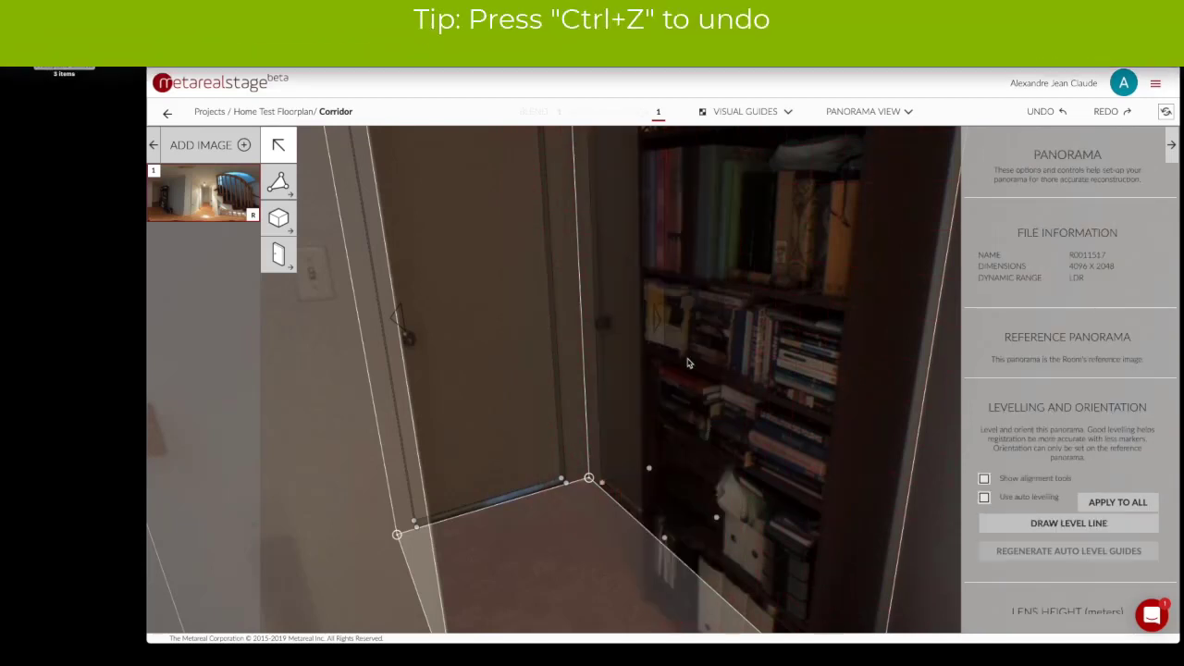
{"action": "left_click_drag", "start_coordinate": [795, 307], "coordinate": [811, 388]}
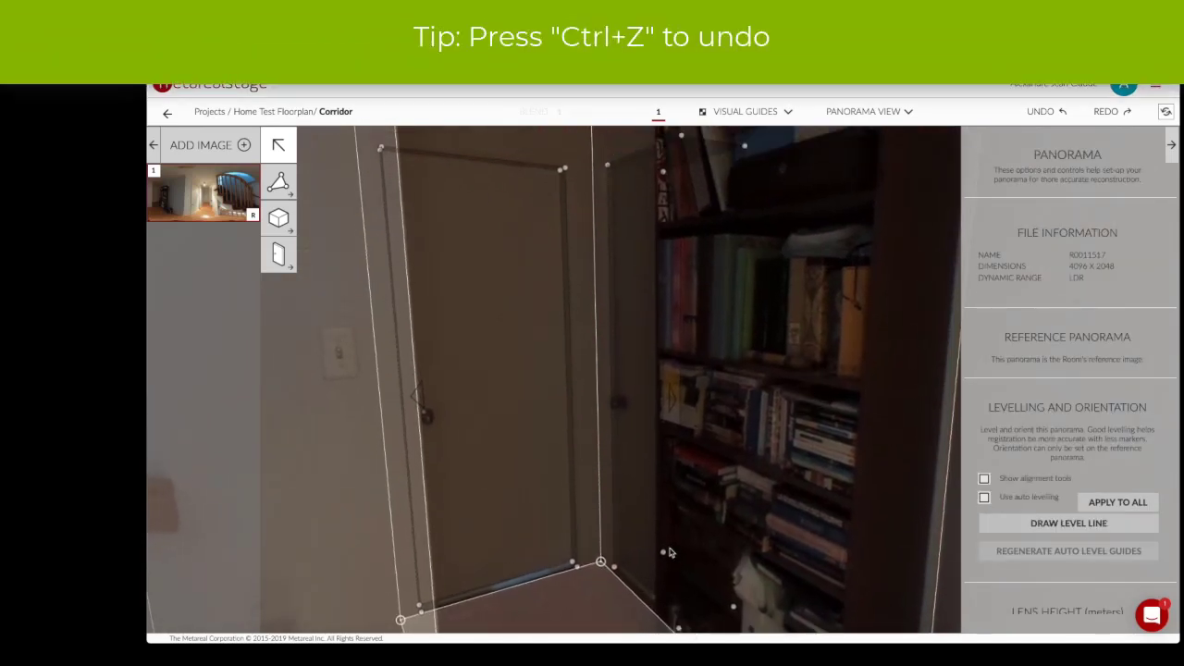
{"action": "key", "text": "ctrl+z"}
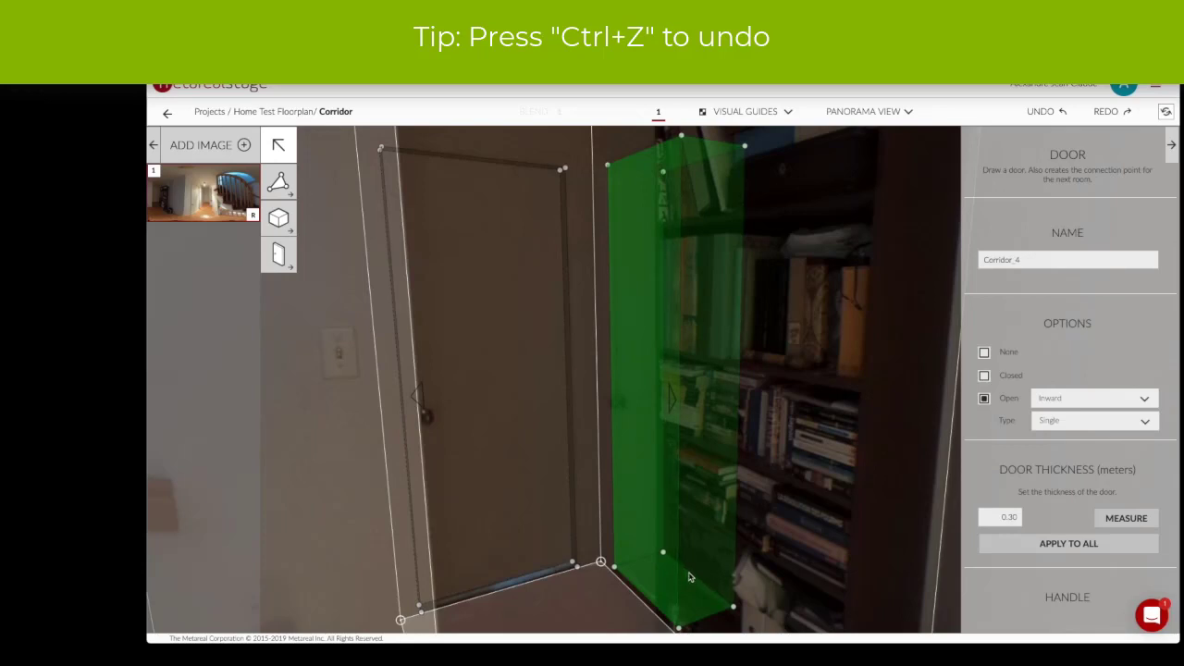
Step: Give the door beside the bookshelf a 0.06 meter thickness, a handle rotated to the knob side and outward opening
{"action": "left_click_drag", "start_coordinate": [688, 577], "coordinate": [654, 591]}
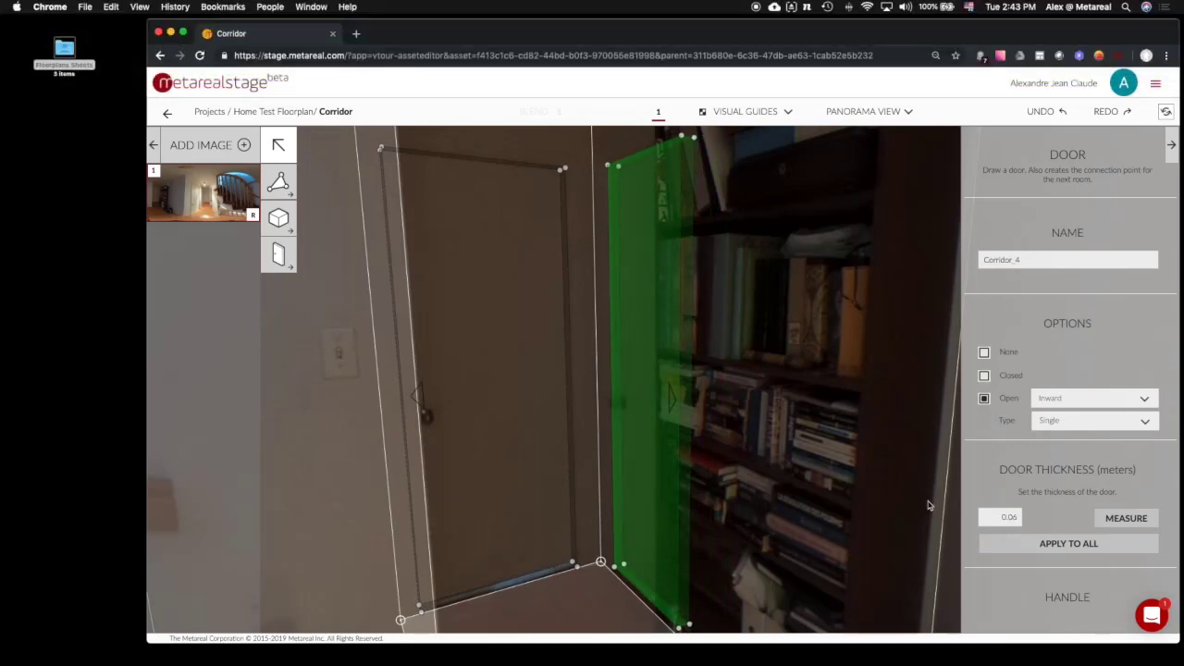
{"action": "scroll", "coordinate": [1073, 564], "scroll_direction": "down", "scroll_amount": 1}
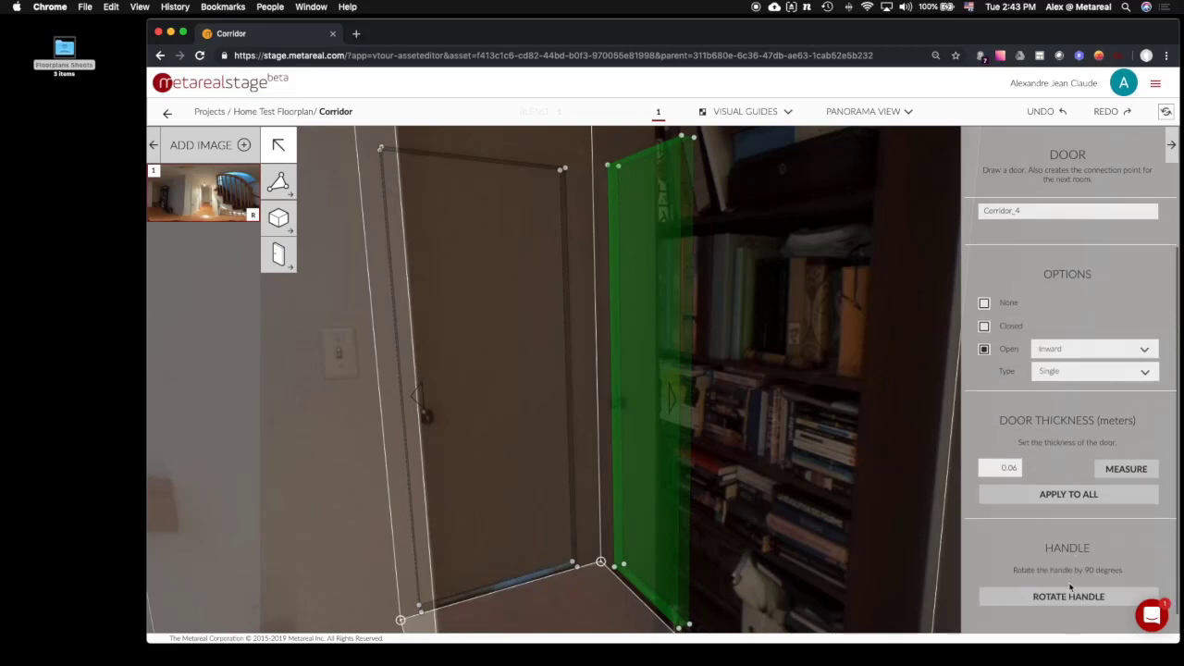
{"action": "left_click", "coordinate": [1070, 599]}
{"action": "left_click", "coordinate": [1045, 349]}
{"action": "left_click", "coordinate": [1052, 368]}
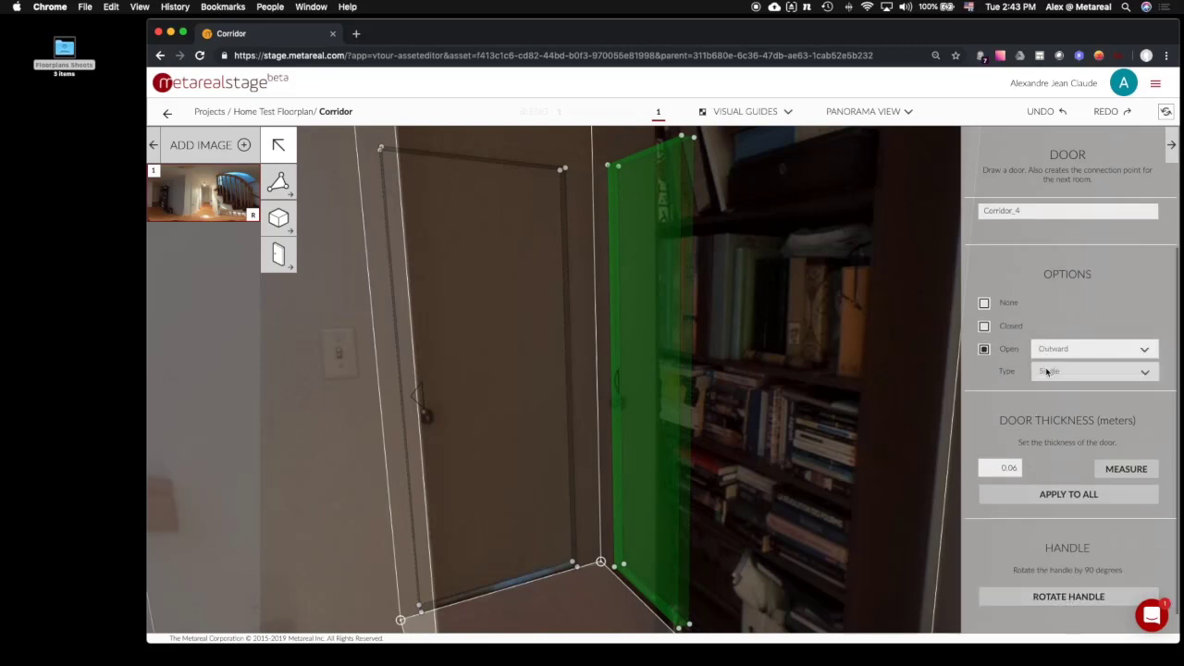
Step: Rename the white door beside the tape measure as Corridor_to_bathroom
{"action": "left_click_drag", "start_coordinate": [823, 326], "coordinate": [398, 295]}
{"action": "left_click_drag", "start_coordinate": [773, 355], "coordinate": [418, 319]}
{"action": "left_click_drag", "start_coordinate": [887, 381], "coordinate": [731, 380]}
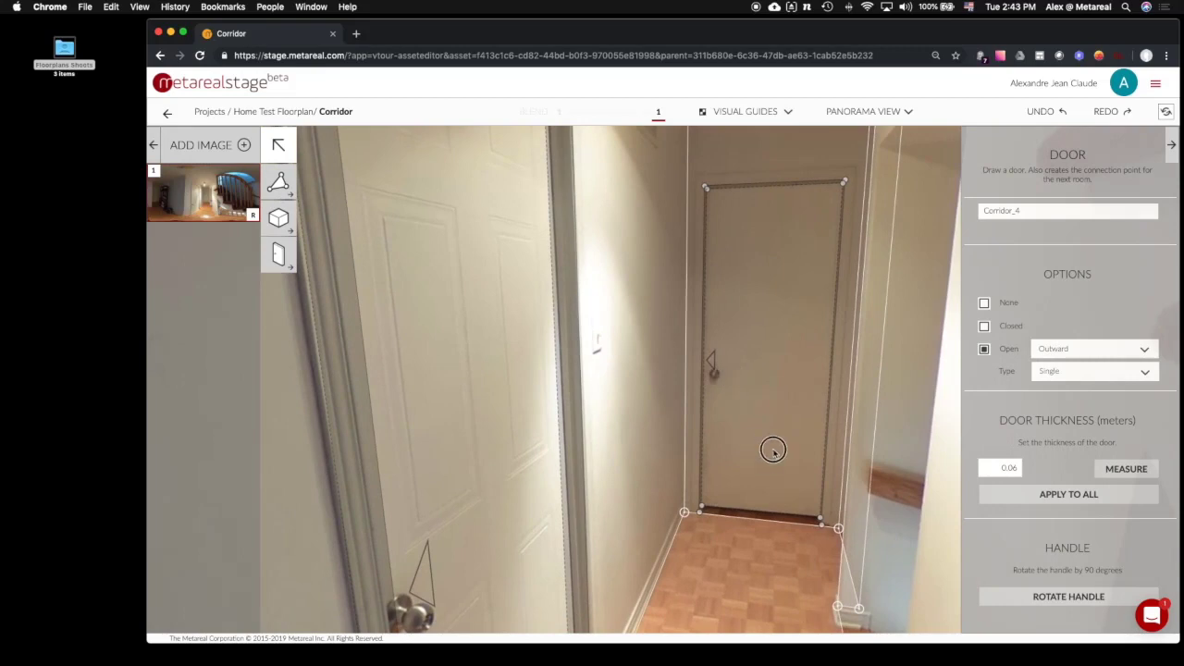
{"action": "left_click_drag", "start_coordinate": [772, 449], "coordinate": [749, 472]}
{"action": "left_click", "coordinate": [611, 388]}
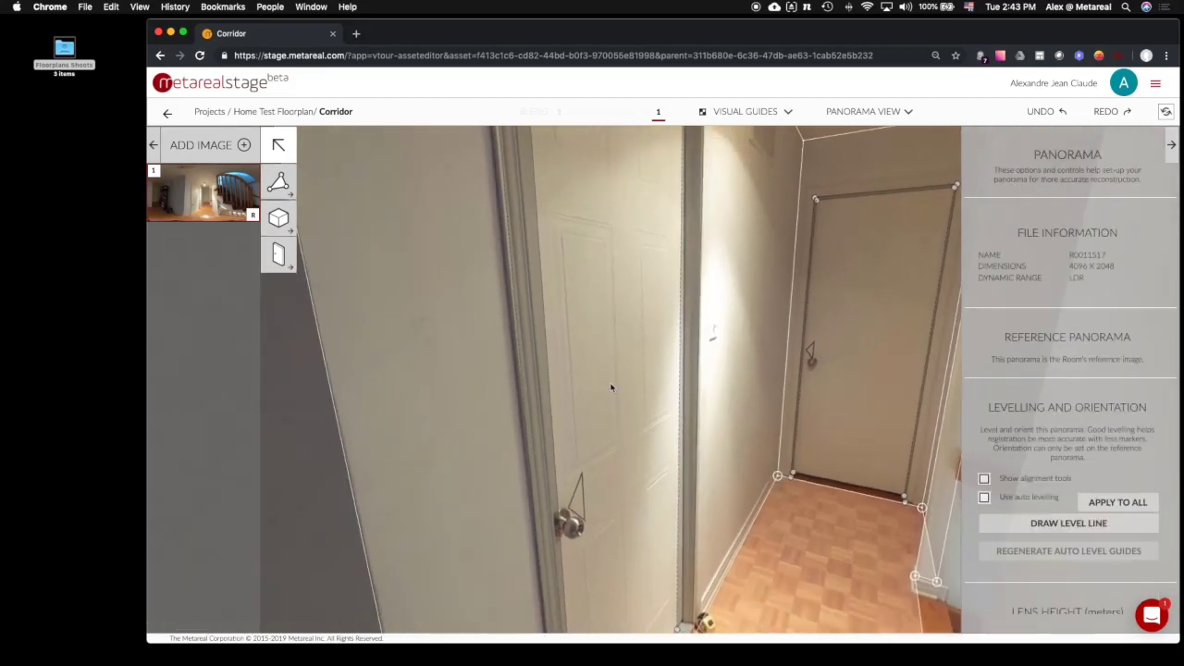
{"action": "left_click", "coordinate": [610, 375]}
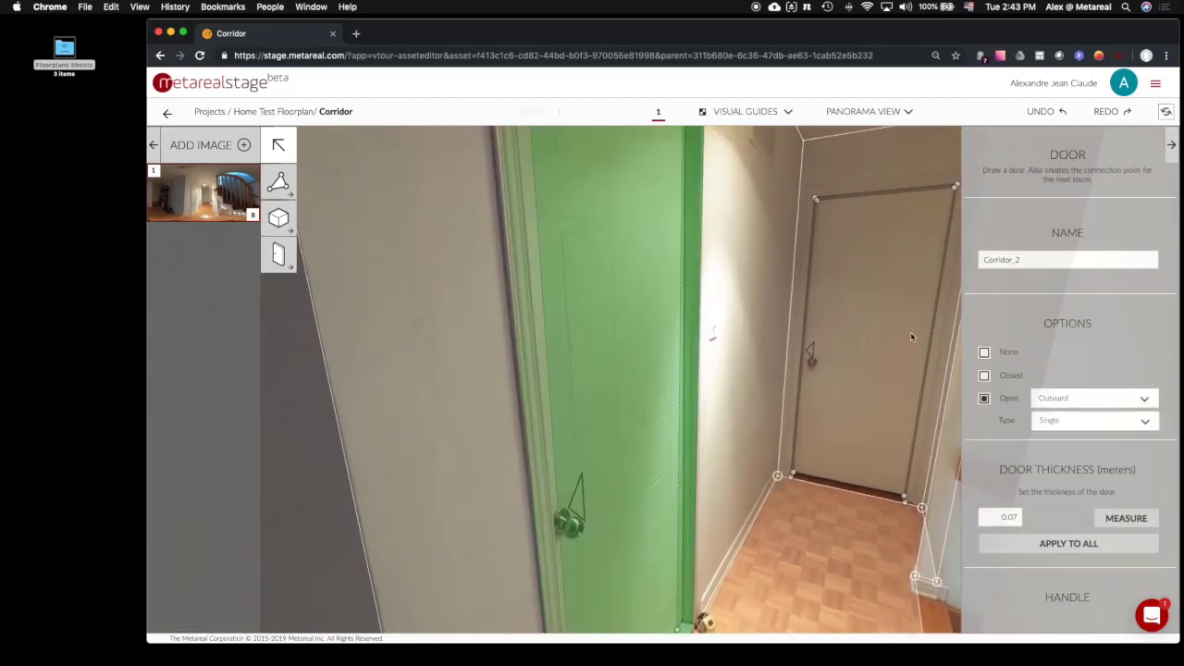
{"action": "left_click", "coordinate": [1040, 258]}
{"action": "key", "text": "BackSpace"}
{"action": "type", "text": "to"}
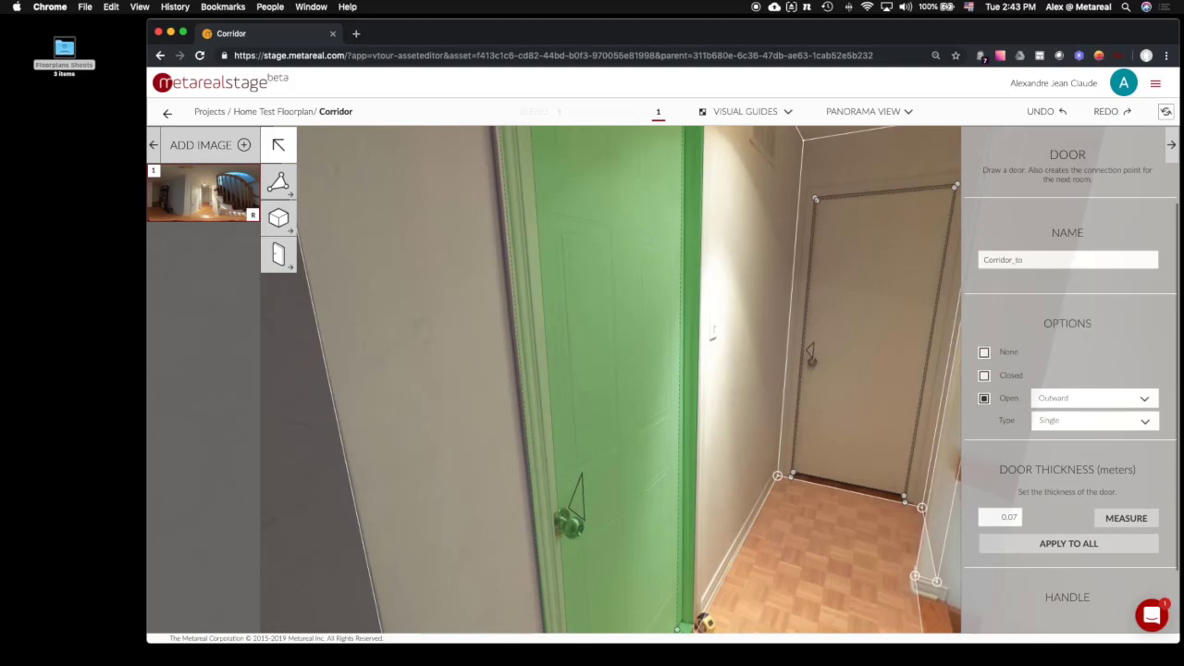
{"action": "type", "text": "_bat"}
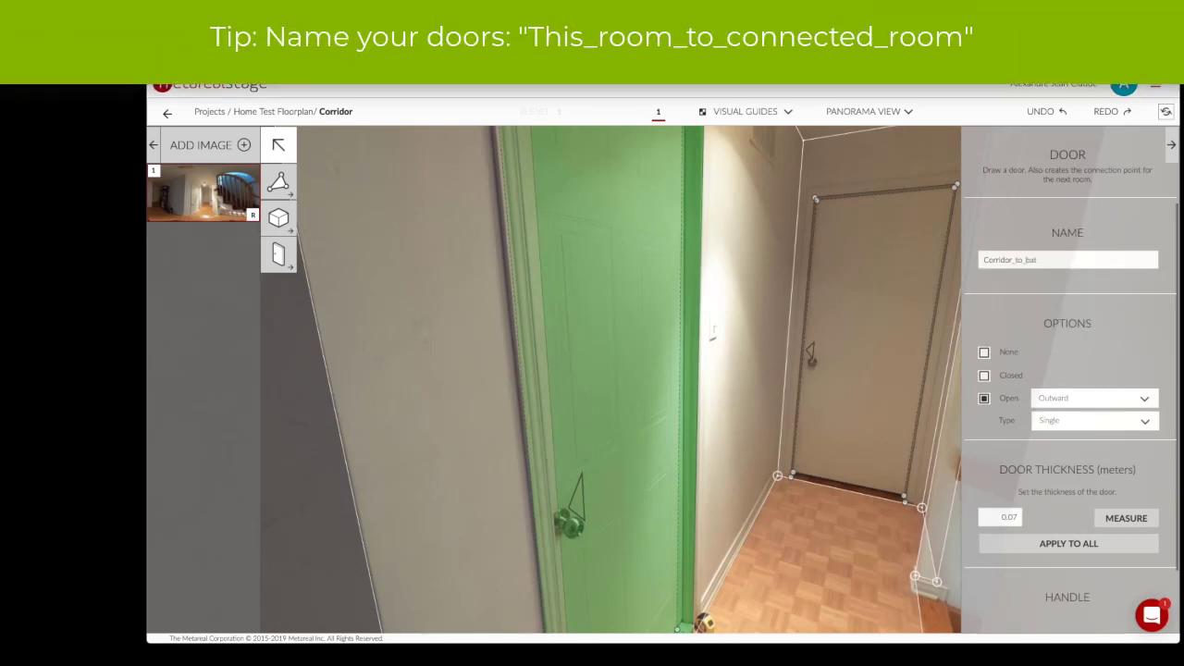
{"action": "type", "text": "hroom"}
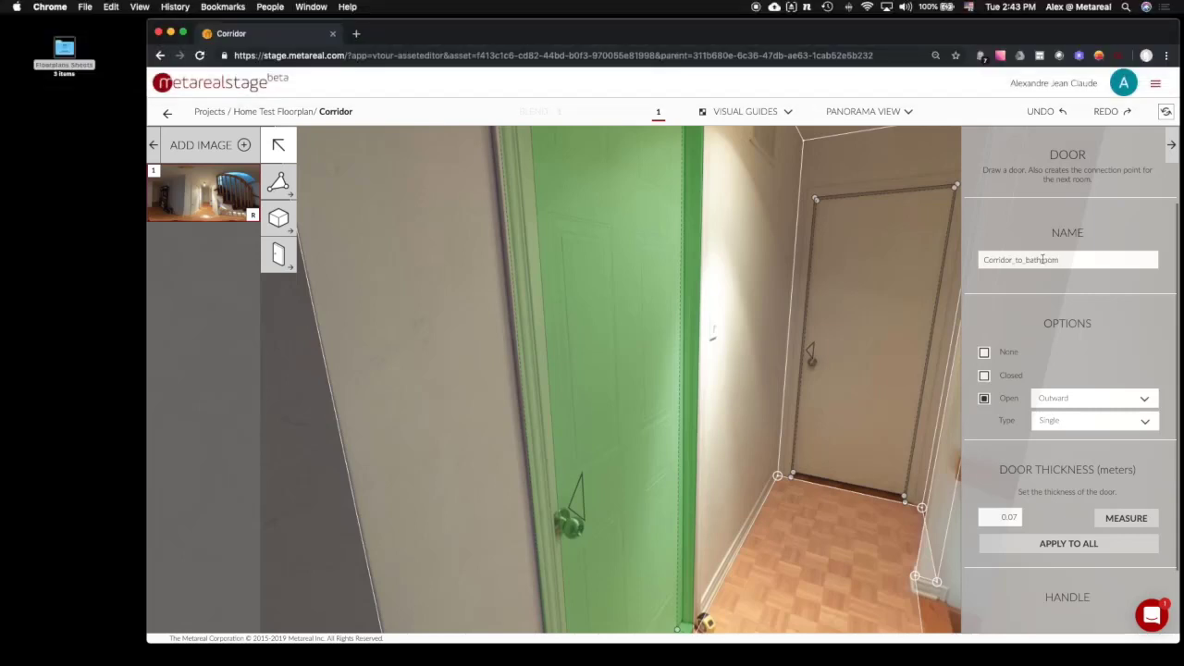
Step: Rename the door at the corridor's far end as Corridor_to_bedroom1
{"action": "left_click", "coordinate": [888, 296]}
{"action": "left_click", "coordinate": [868, 274]}
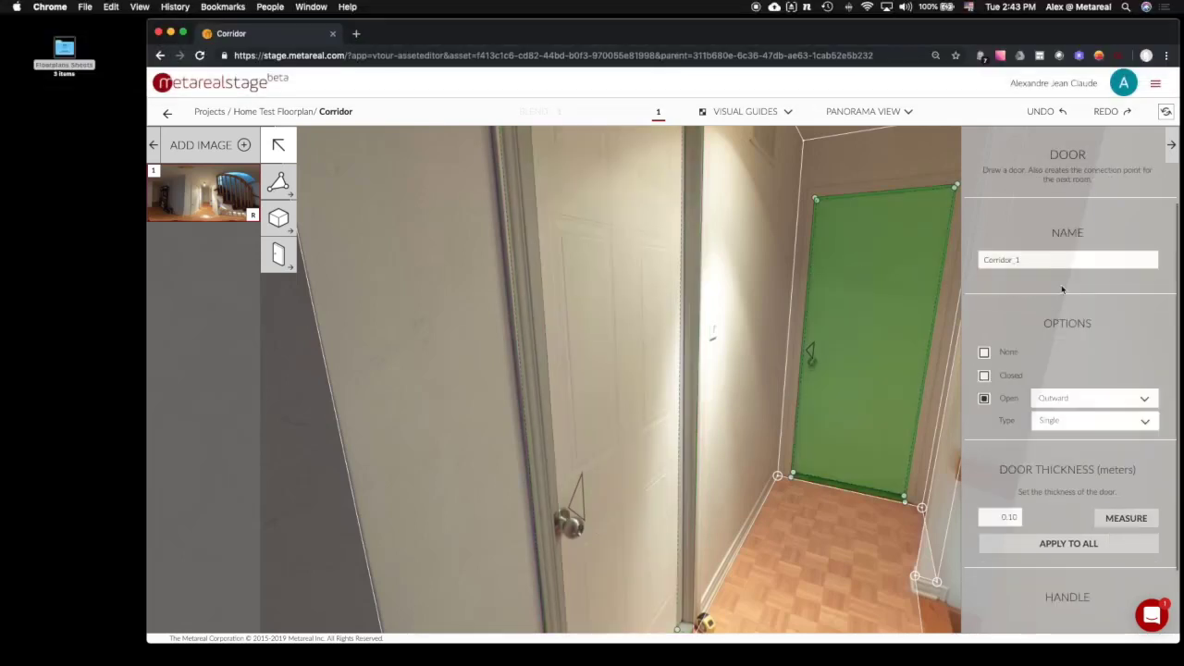
{"action": "left_click", "coordinate": [1043, 259]}
{"action": "key", "text": "BackSpace"}
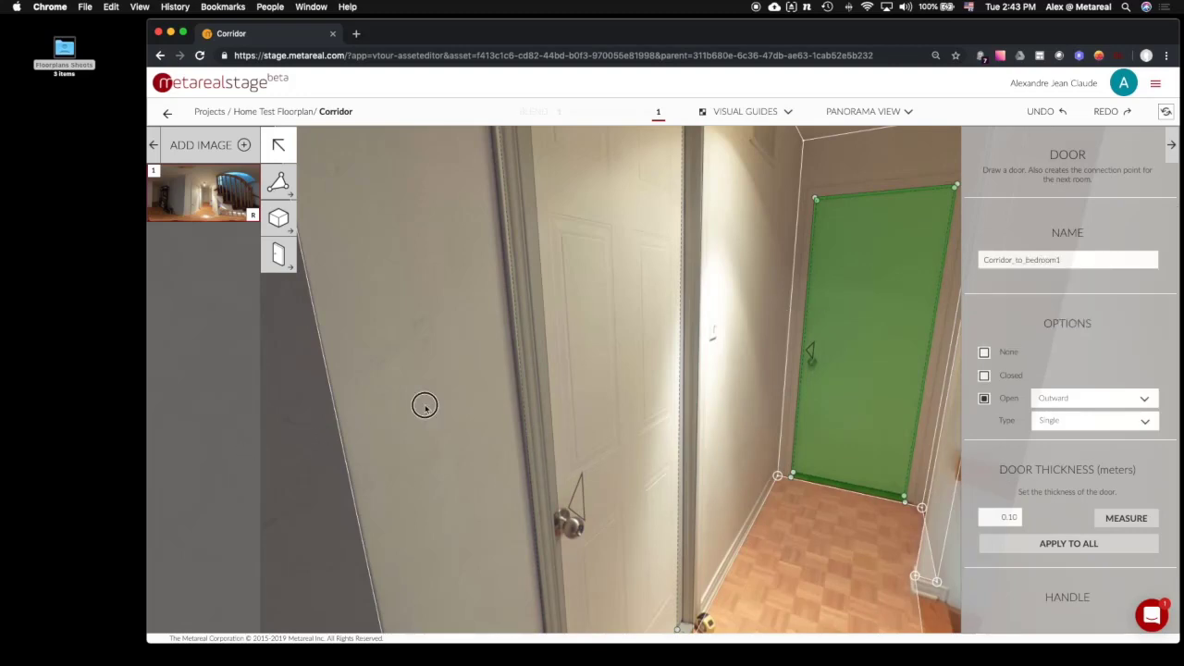
Step: Rename the door near the light switch following the Corridor_to_bedroom naming pattern
{"action": "left_click_drag", "start_coordinate": [423, 404], "coordinate": [786, 402]}
{"action": "left_click", "coordinate": [505, 367]}
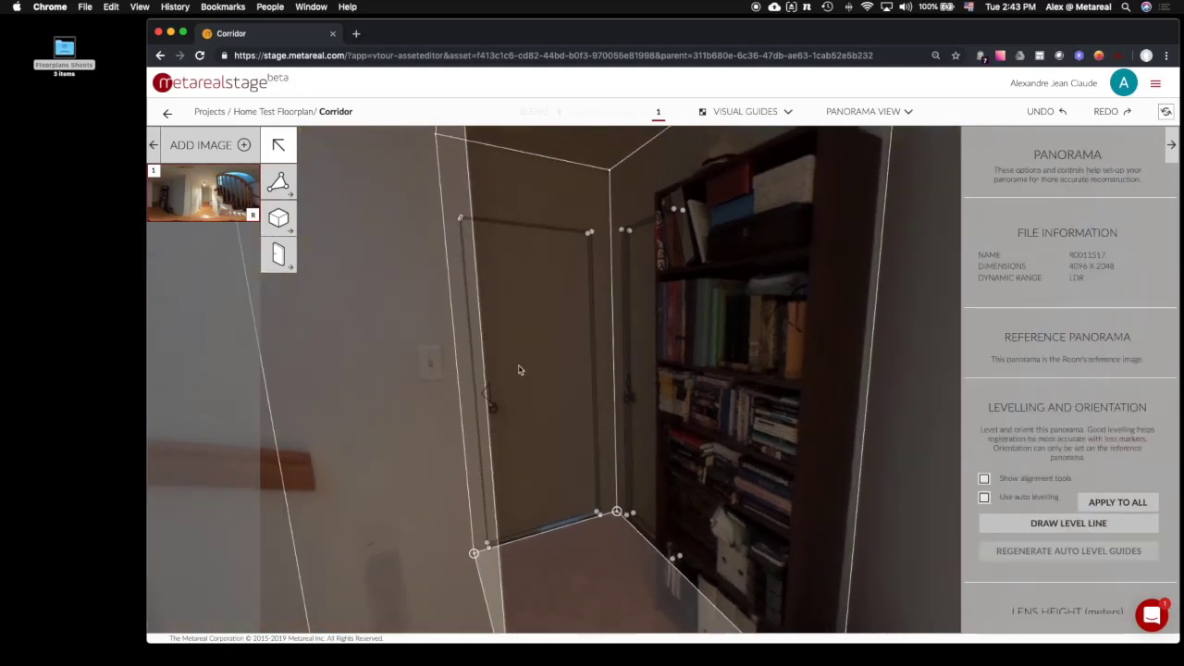
{"action": "left_click", "coordinate": [520, 369]}
{"action": "left_click", "coordinate": [1032, 259]}
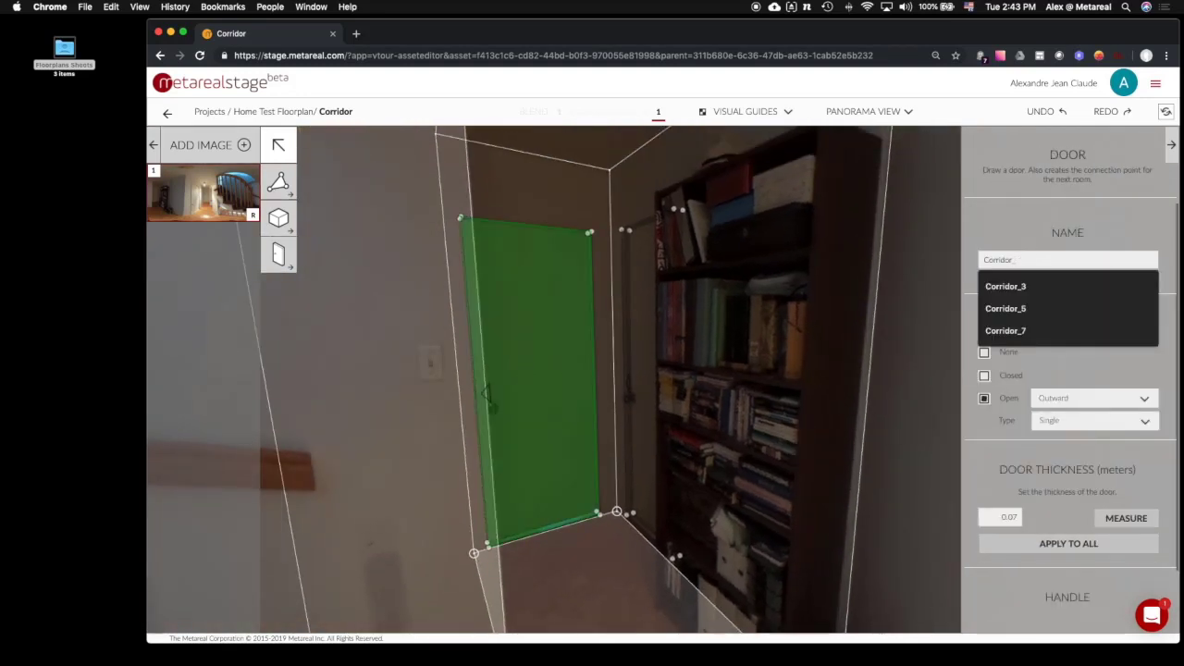
{"action": "key", "text": "BackSpace"}
{"action": "type", "text": "lo"}
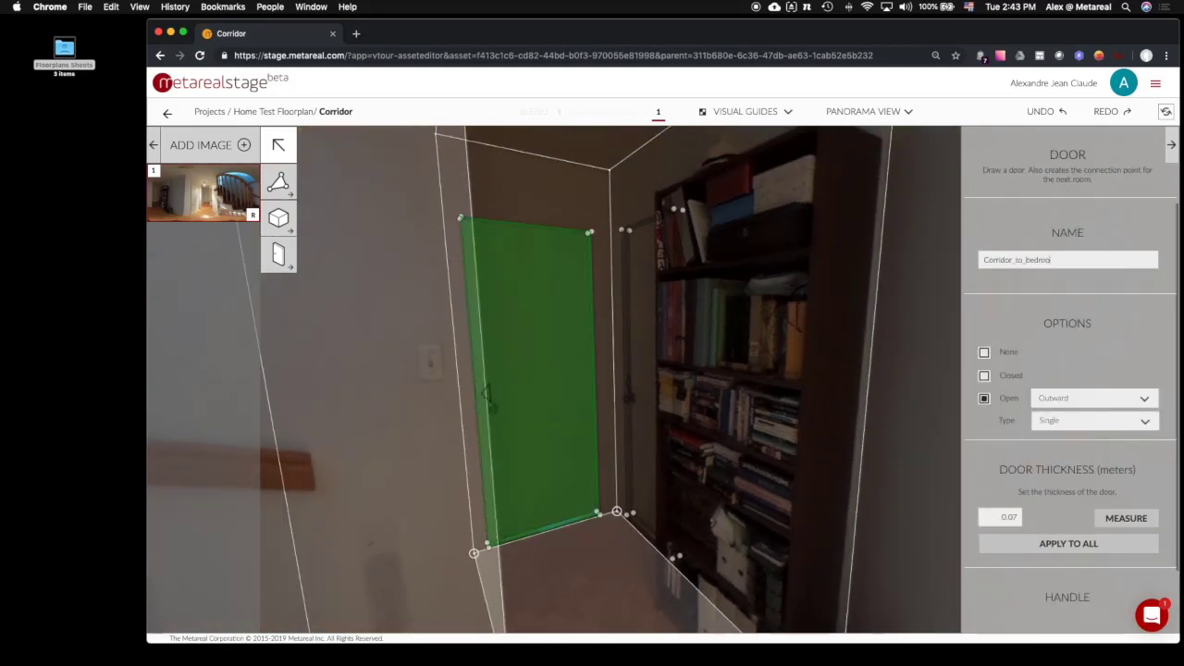
Step: Rename the door beside the bookshelf with a name that starts with Corridor_to
{"action": "left_click", "coordinate": [654, 323]}
{"action": "left_click", "coordinate": [654, 323]}
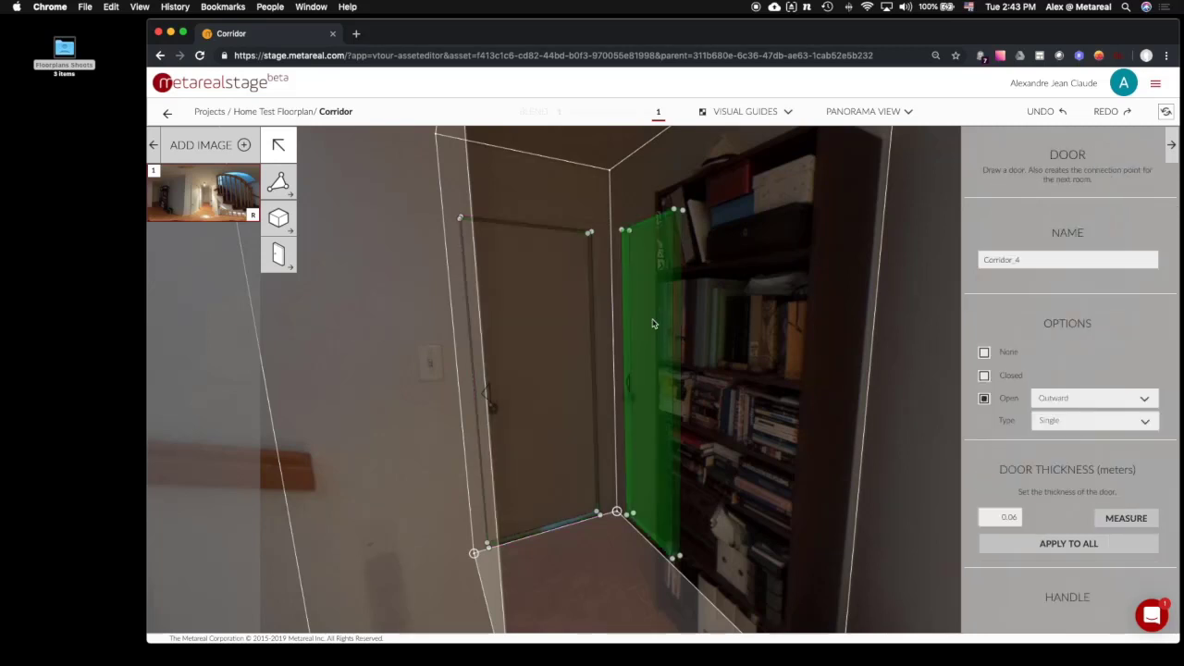
{"action": "left_click", "coordinate": [1035, 263]}
{"action": "key", "text": "BackSpace"}
{"action": "type", "text": "to"}
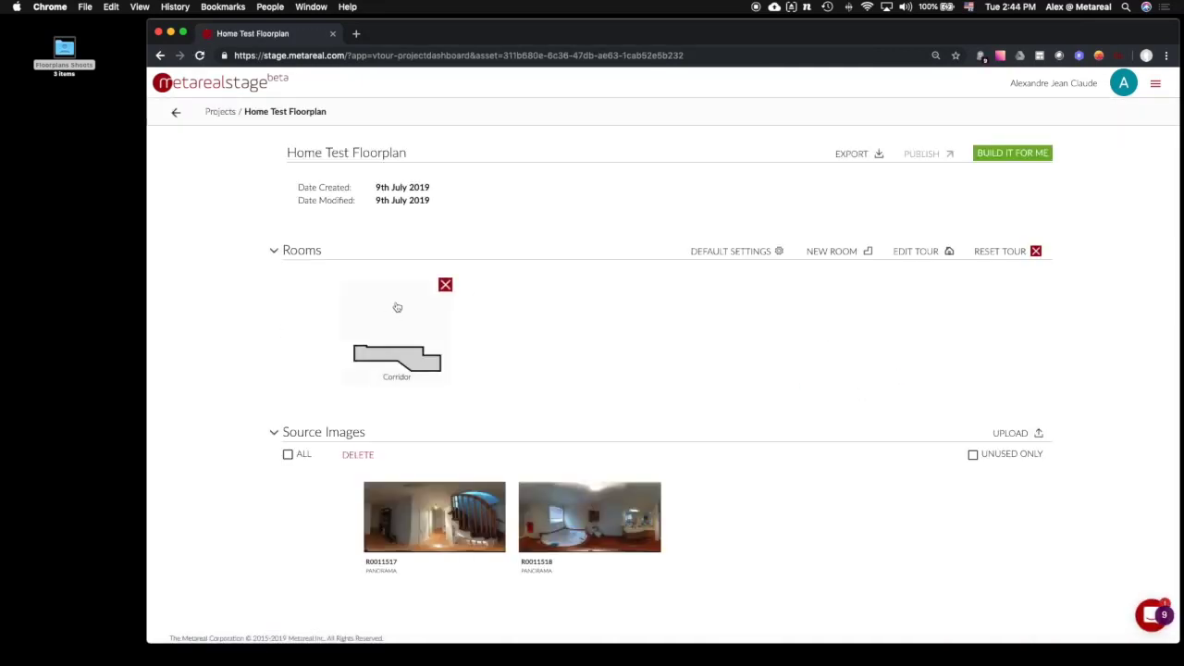
Step: Open the Home Test Floorplan project's tour for editing
{"action": "left_click", "coordinate": [920, 251]}
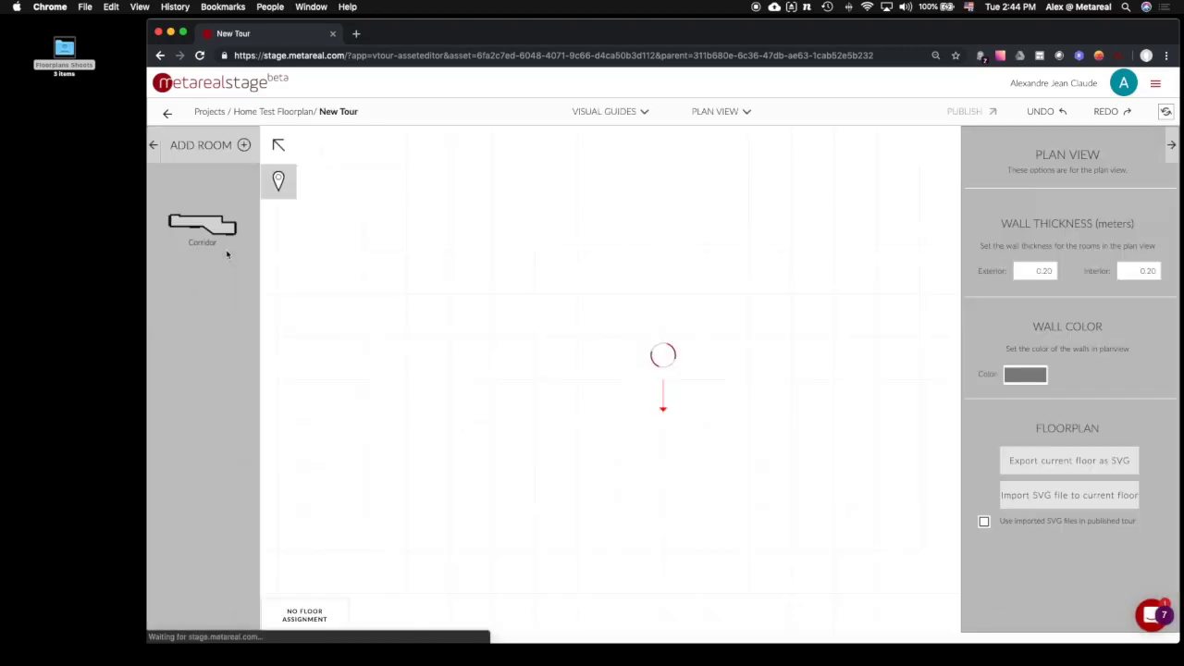
Step: Place the Corridor room on the tour's floor plan
{"action": "left_click_drag", "start_coordinate": [215, 231], "coordinate": [653, 391]}
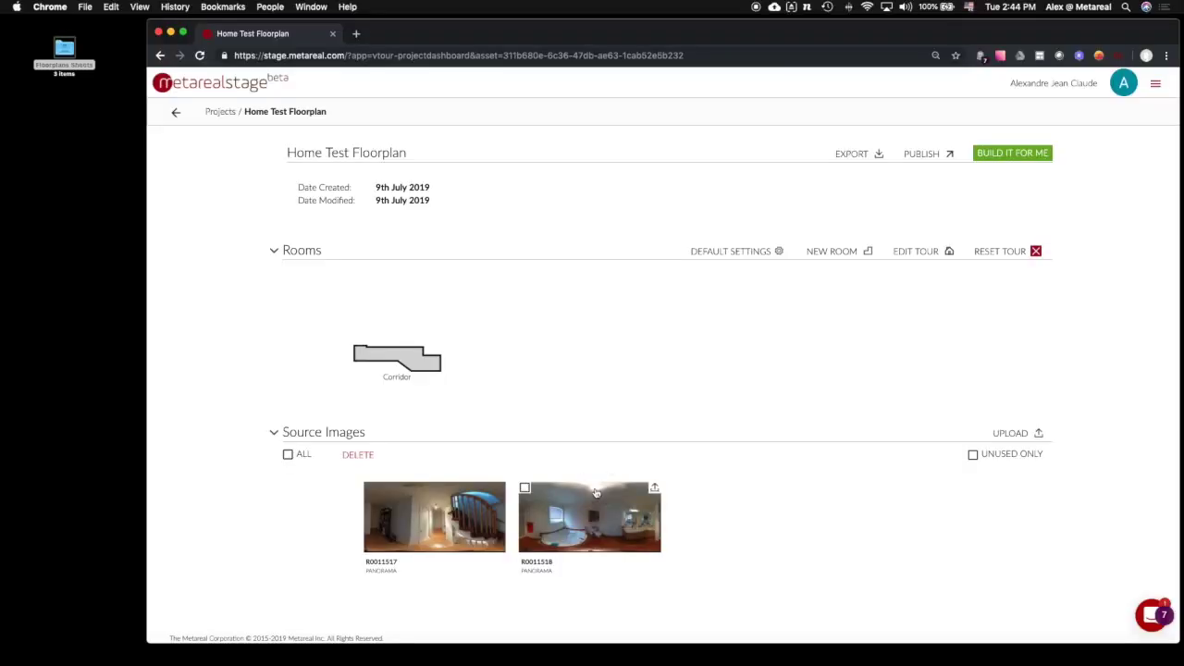
Step: Create a new room from the R0011518 panorama and name it Bathroom
{"action": "left_click", "coordinate": [830, 250]}
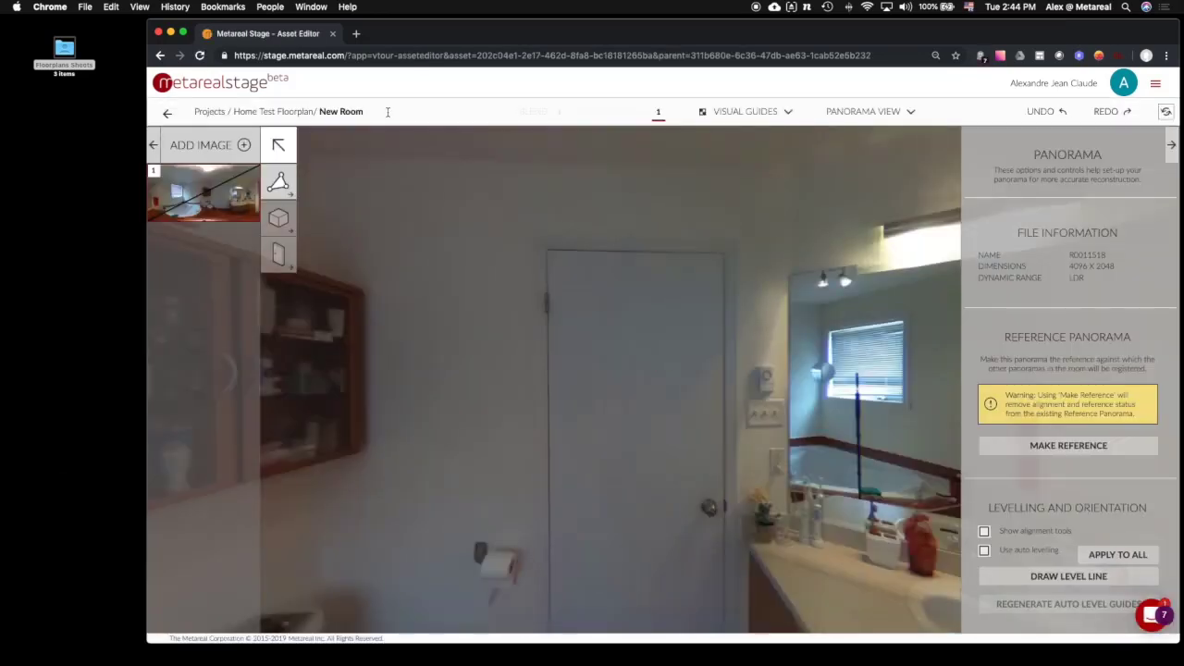
{"action": "left_click", "coordinate": [324, 111]}
{"action": "type", "text": "Ba"}
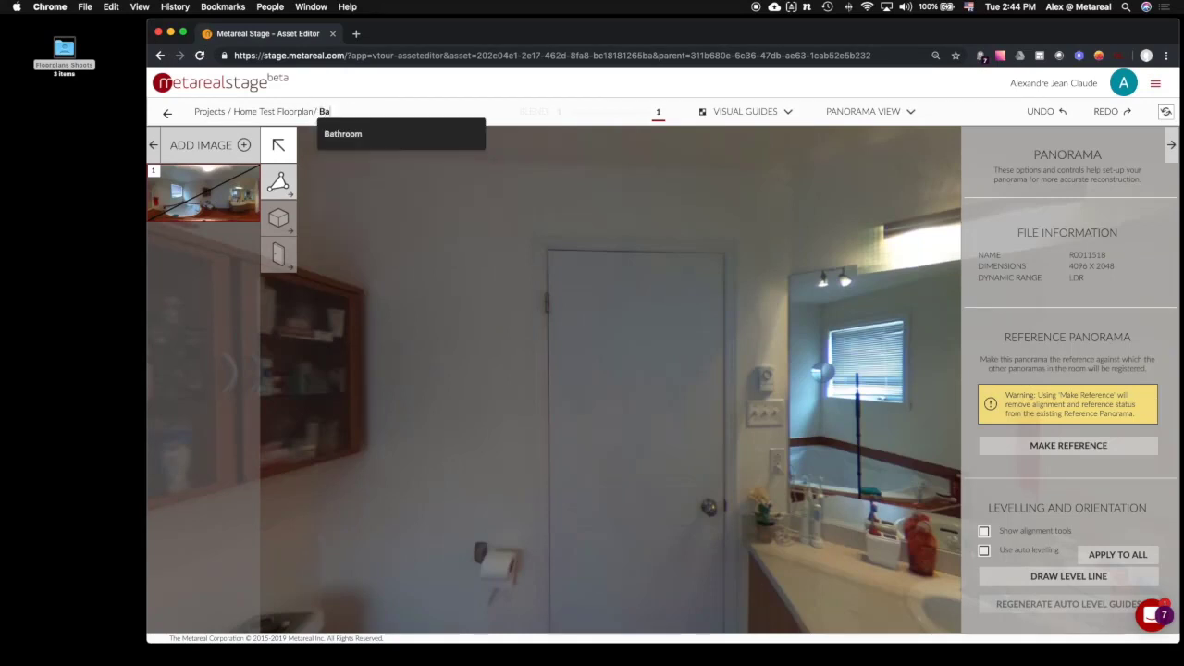
{"action": "type", "text": "throom"}
{"action": "key", "text": "Return"}
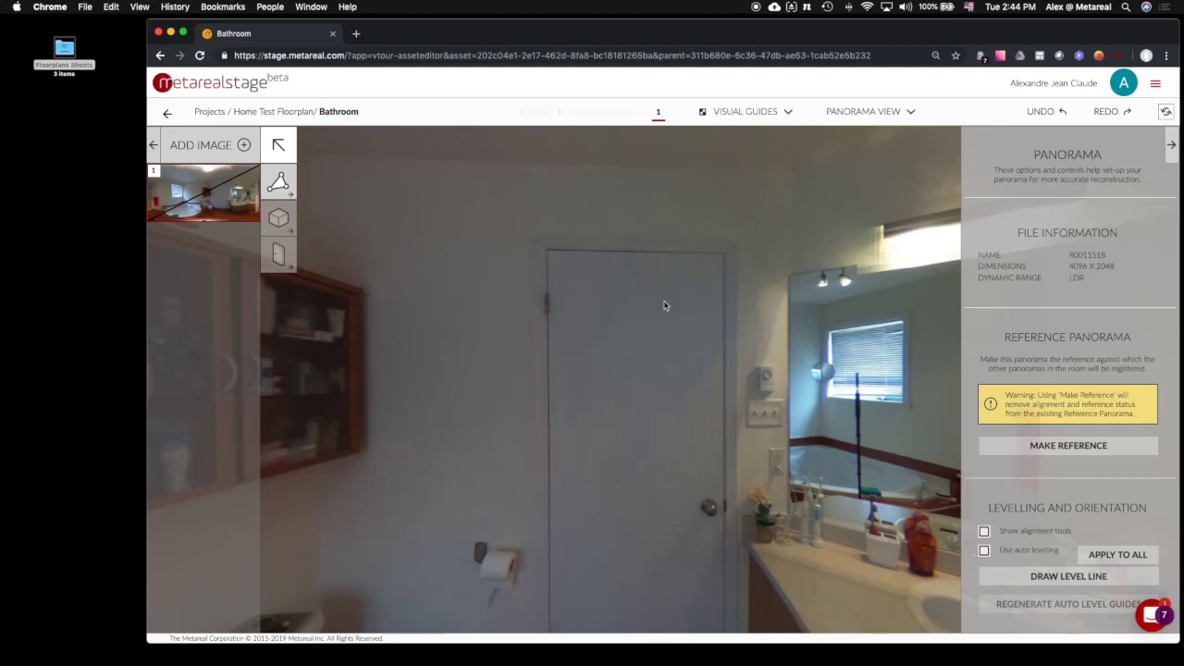
Step: Make the R0011518 panorama the Bathroom's reference panorama
{"action": "left_click_drag", "start_coordinate": [790, 479], "coordinate": [545, 289]}
{"action": "left_click_drag", "start_coordinate": [768, 436], "coordinate": [940, 462]}
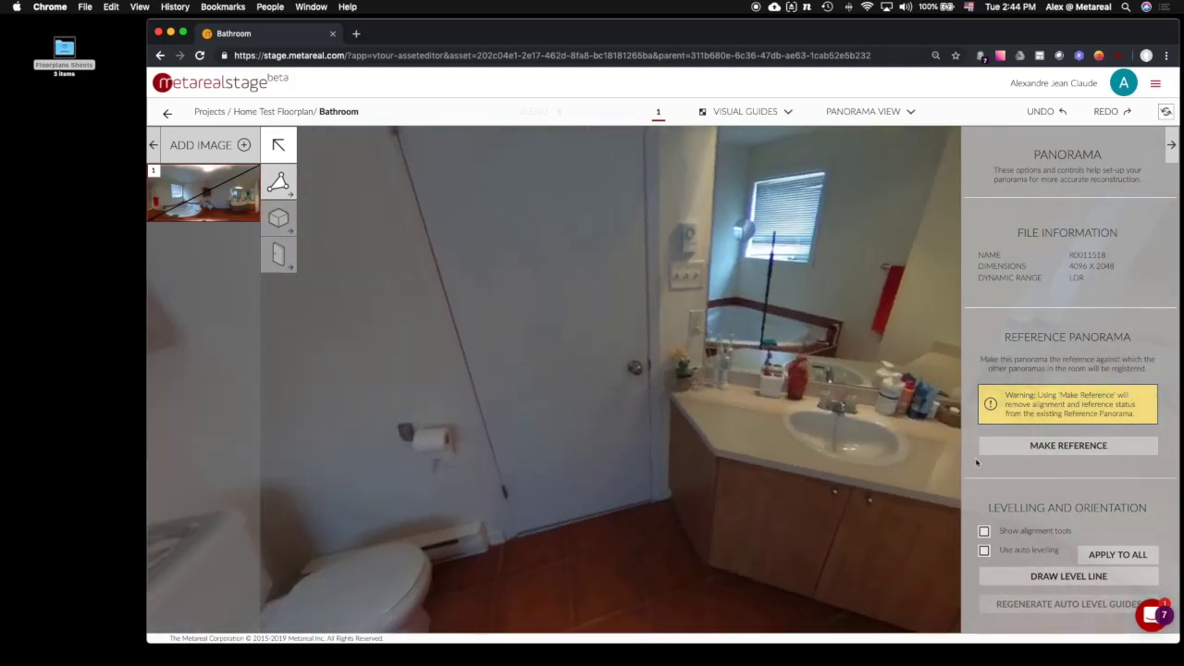
{"action": "left_click", "coordinate": [1039, 452]}
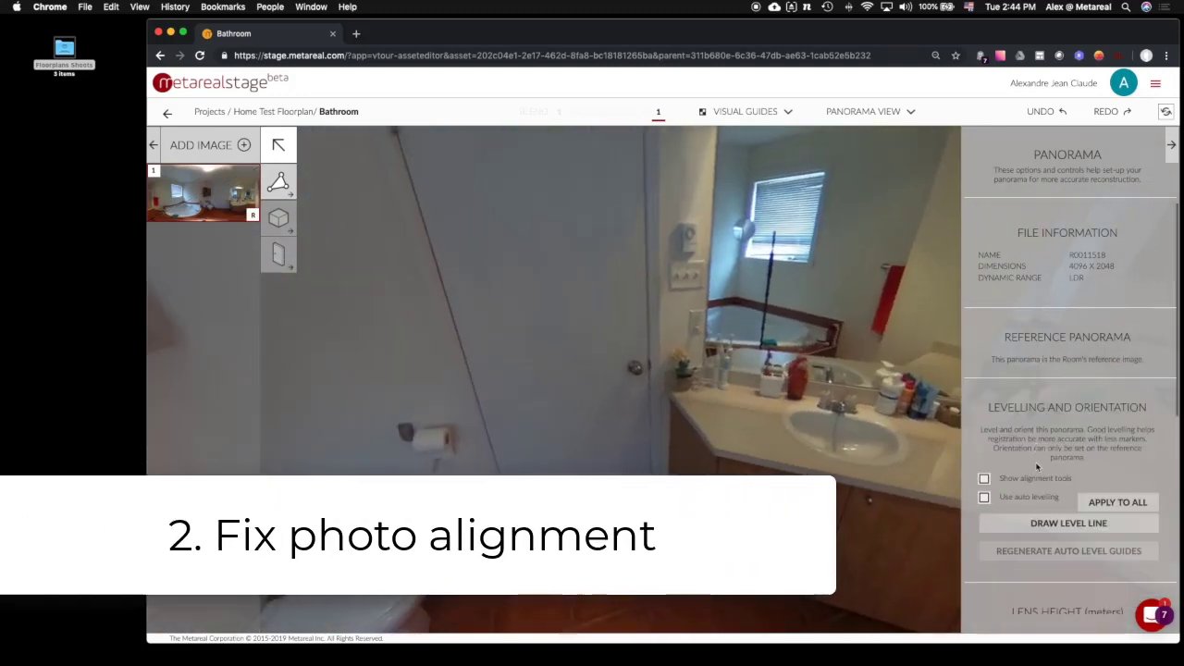
Step: Show the alignment tools and align the red orientation line with the floor edge beneath the Bathroom door
{"action": "left_click", "coordinate": [983, 479]}
{"action": "left_click_drag", "start_coordinate": [686, 388], "coordinate": [743, 426]}
{"action": "left_click_drag", "start_coordinate": [672, 287], "coordinate": [562, 432]}
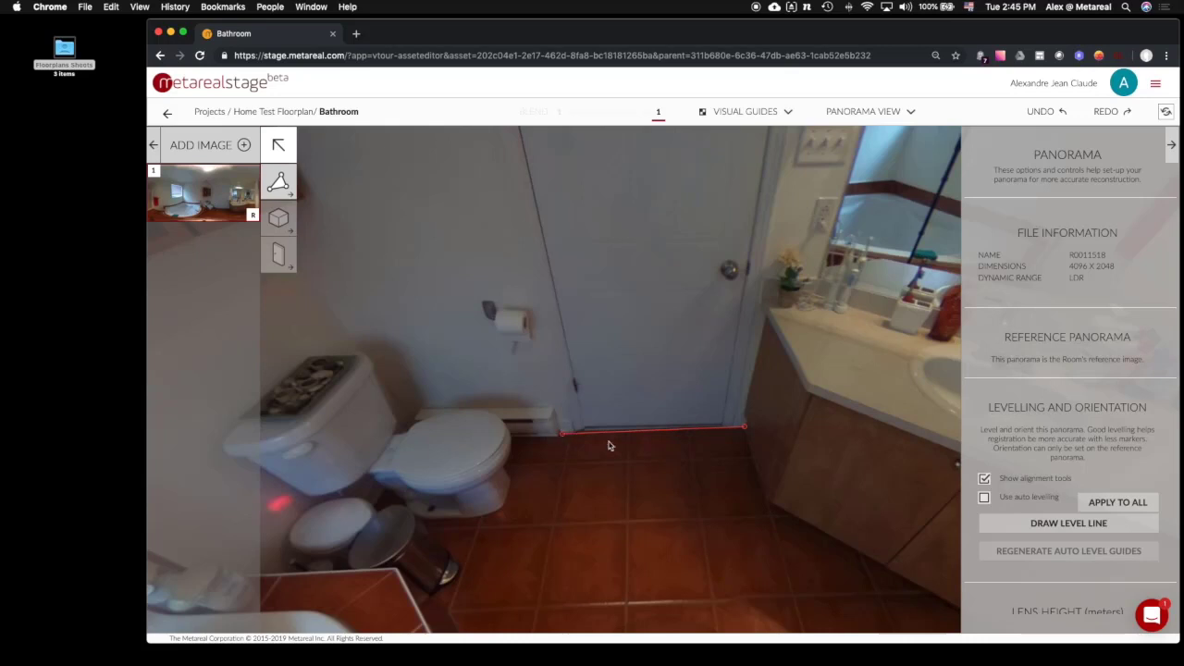
{"action": "left_click_drag", "start_coordinate": [746, 429], "coordinate": [746, 430]}
{"action": "left_click_drag", "start_coordinate": [717, 285], "coordinate": [622, 450]}
Step: Draw a vertical level line along the full height of the Bathroom door's hinge side
{"action": "scroll", "coordinate": [750, 389], "scroll_direction": "down", "scroll_amount": 4}
{"action": "scroll", "coordinate": [751, 393], "scroll_direction": "down", "scroll_amount": 5}
{"action": "scroll", "coordinate": [717, 412], "scroll_direction": "up", "scroll_amount": 8}
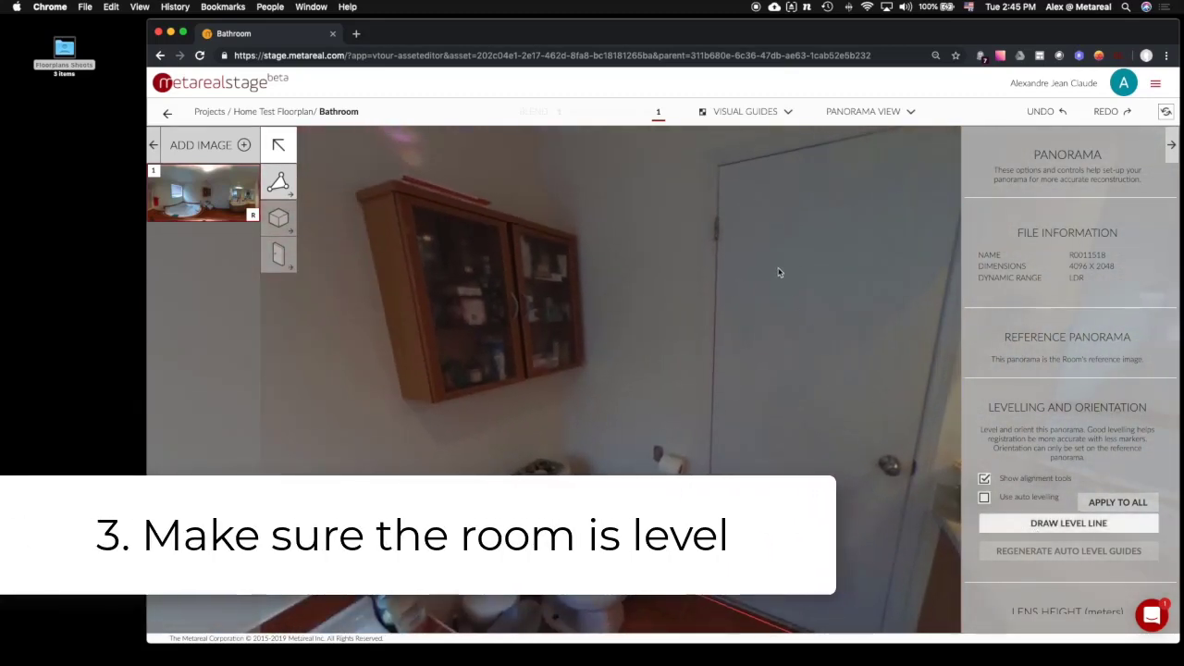
{"action": "left_click", "coordinate": [718, 170]}
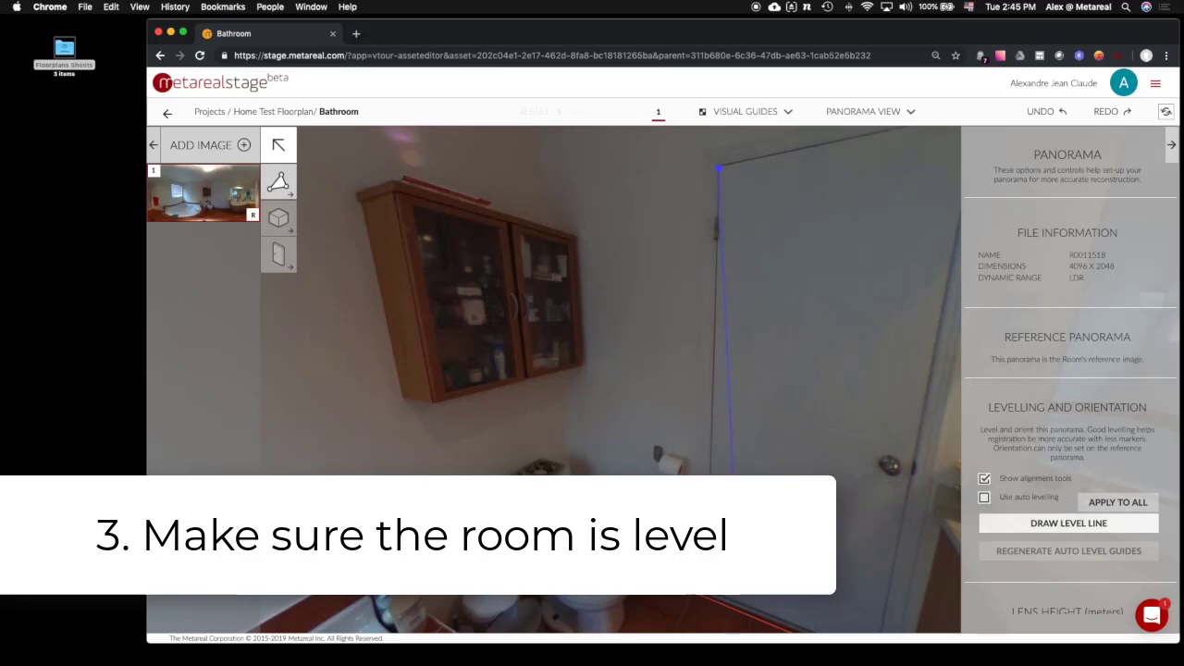
{"action": "left_click", "coordinate": [707, 573]}
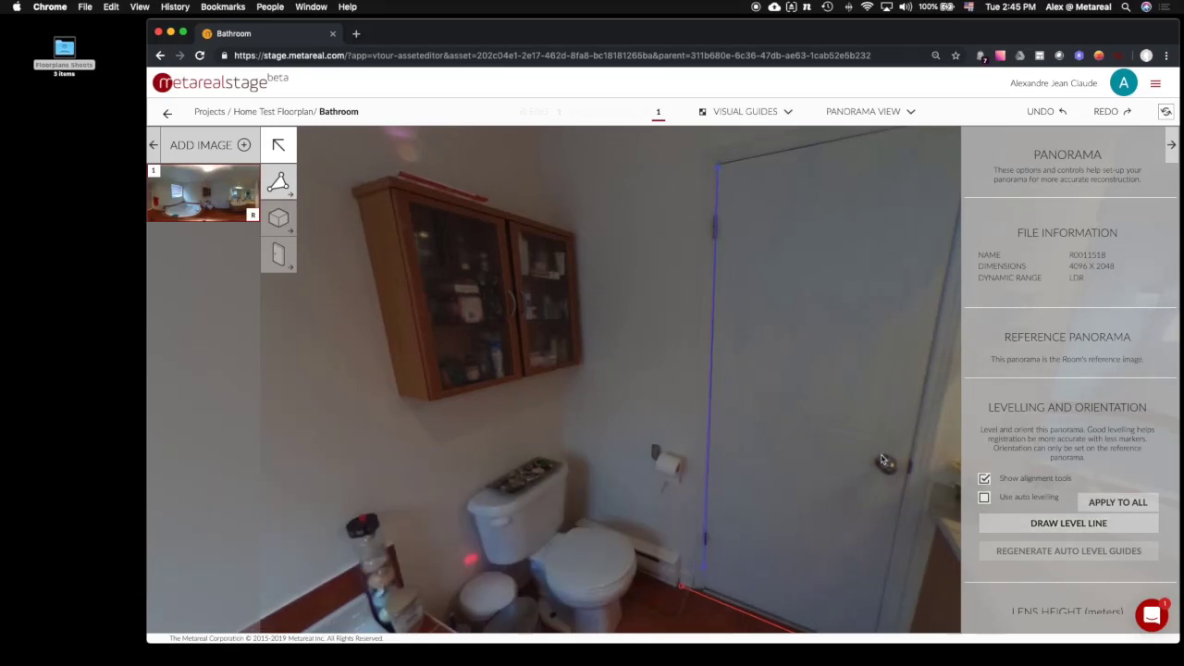
Step: Switch to Levelling View and draw a level line down the wall corner behind the toilet
{"action": "left_click", "coordinate": [882, 112]}
{"action": "left_click_drag", "start_coordinate": [649, 395], "coordinate": [856, 377]}
{"action": "left_click_drag", "start_coordinate": [566, 394], "coordinate": [539, 396]}
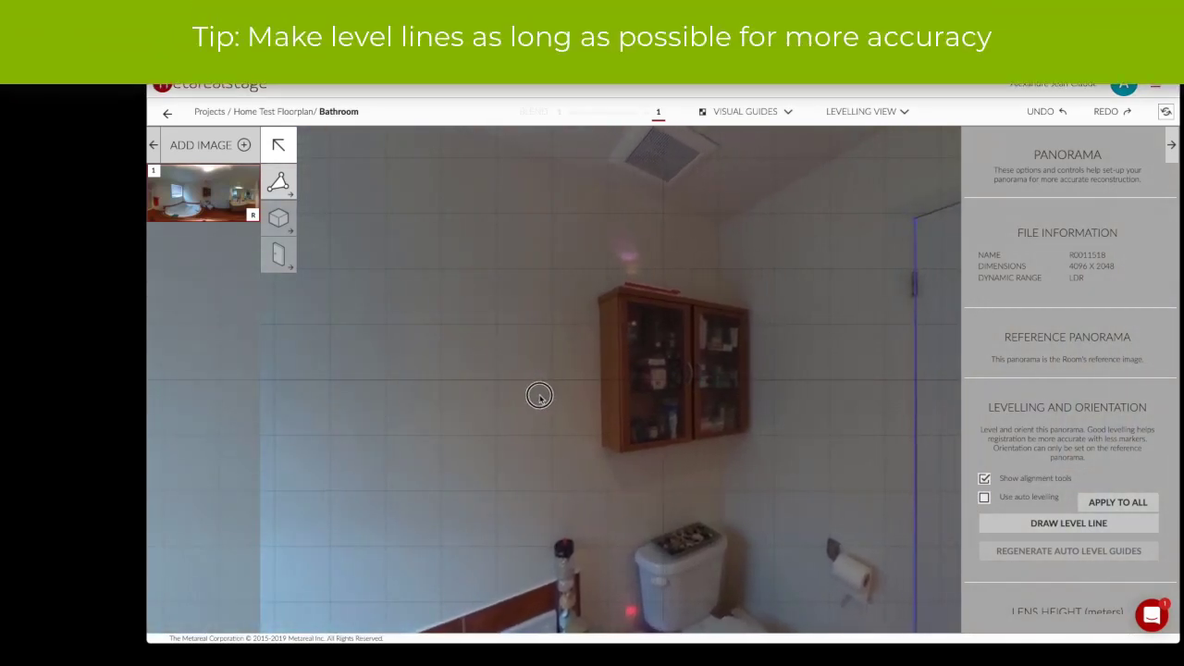
{"action": "left_click", "coordinate": [994, 523]}
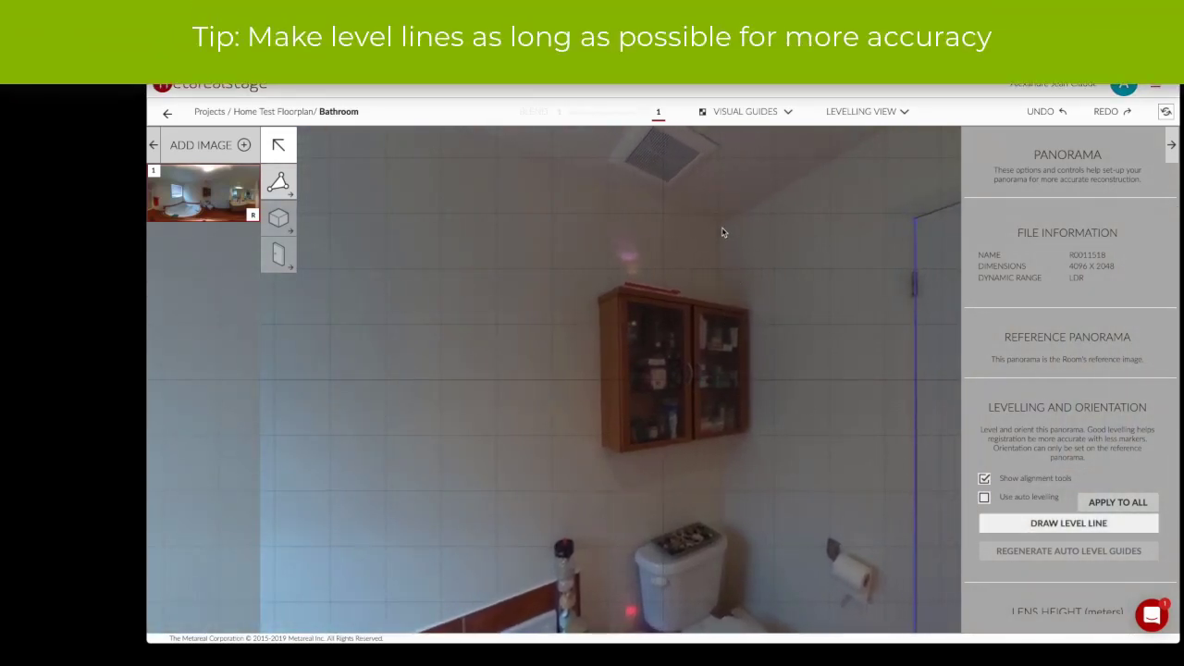
{"action": "left_click", "coordinate": [727, 617]}
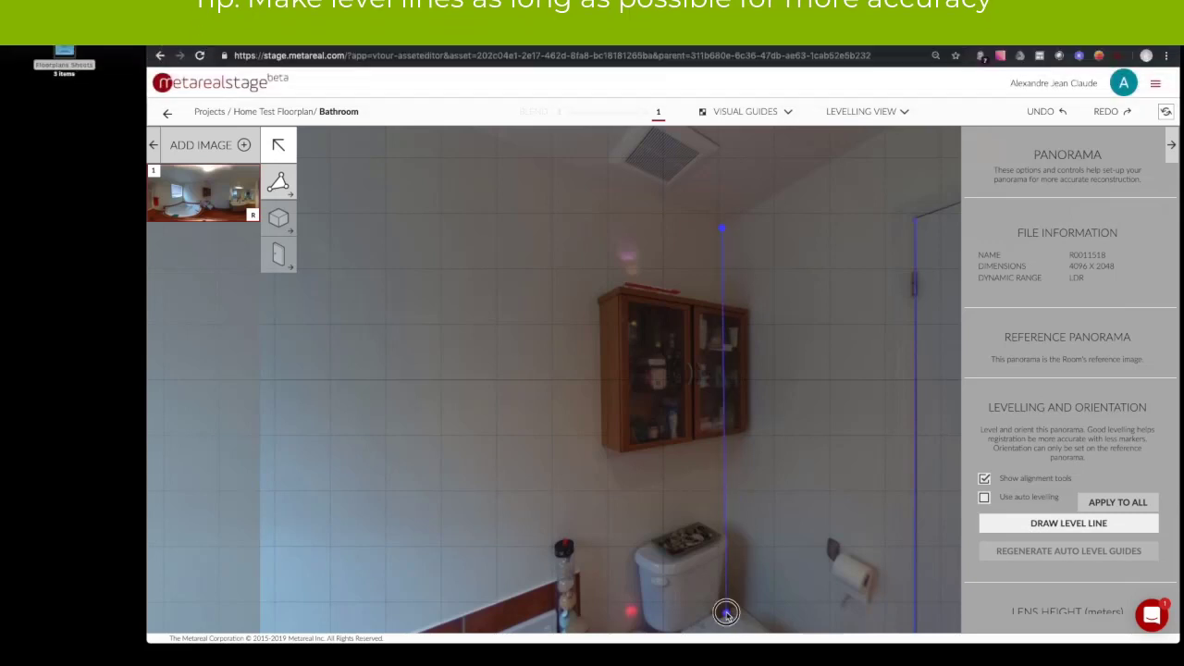
Step: Draw a level line down the wall corner beside the window to the bathtub's tiled rim
{"action": "mouse_move", "coordinate": [500, 521]}
{"action": "left_mouse_down"}
{"action": "mouse_move", "coordinate": [666, 415]}
{"action": "mouse_move", "coordinate": [703, 414]}
{"action": "left_mouse_up"}
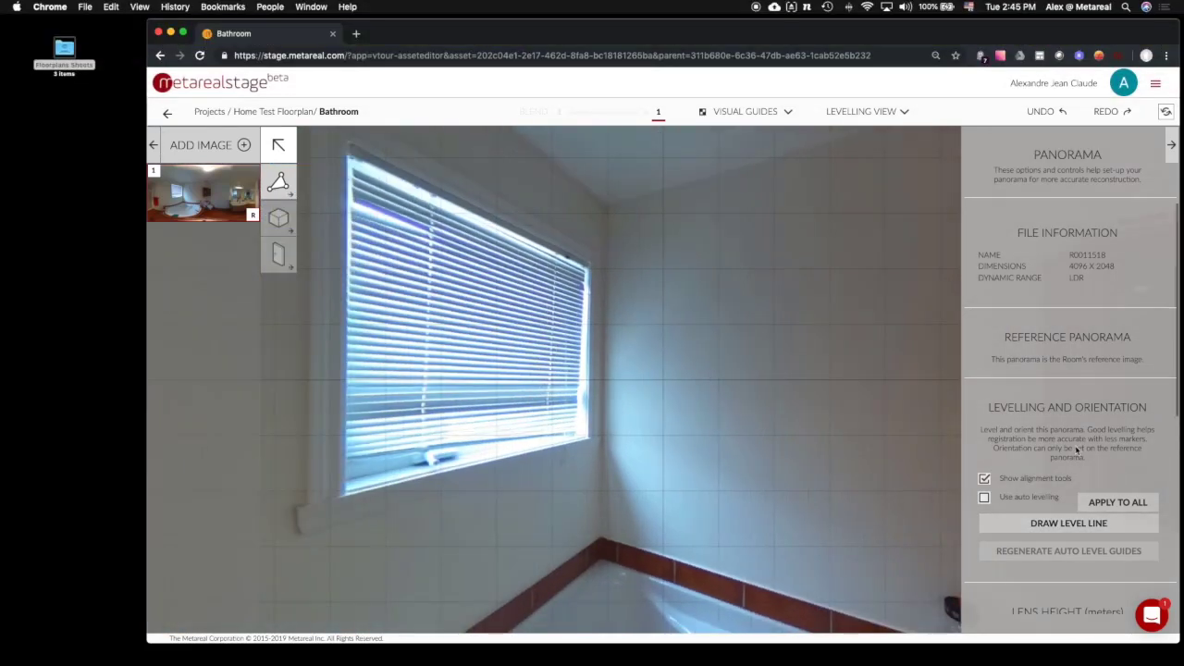
{"action": "left_click", "coordinate": [1073, 523]}
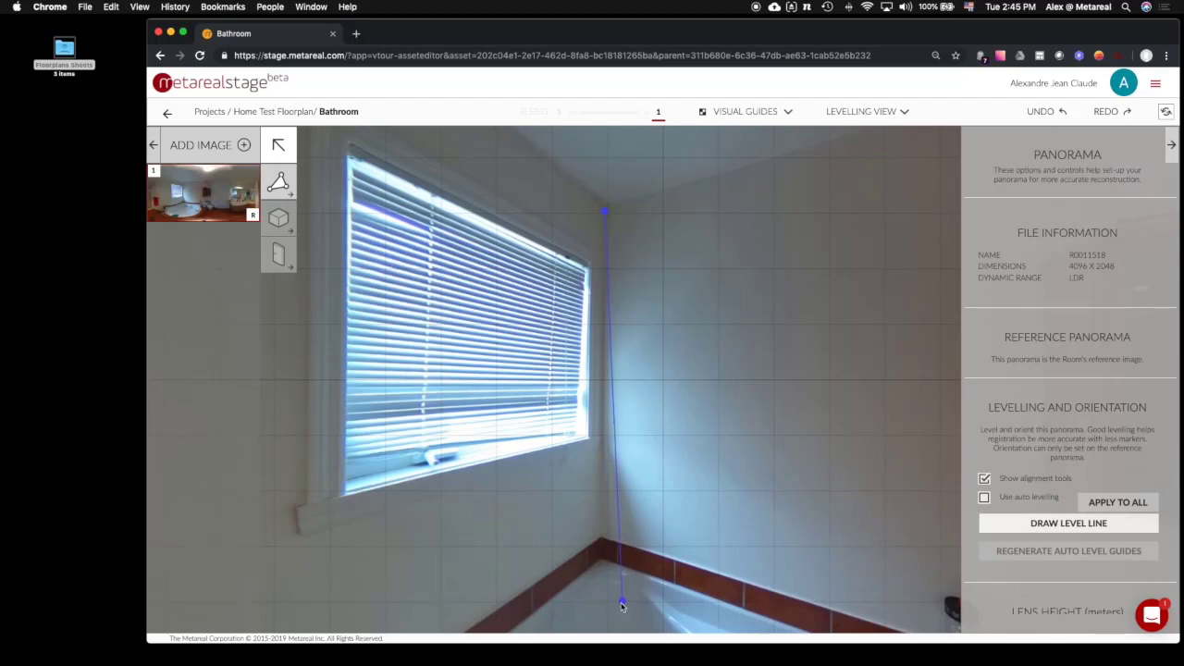
{"action": "left_click", "coordinate": [601, 555]}
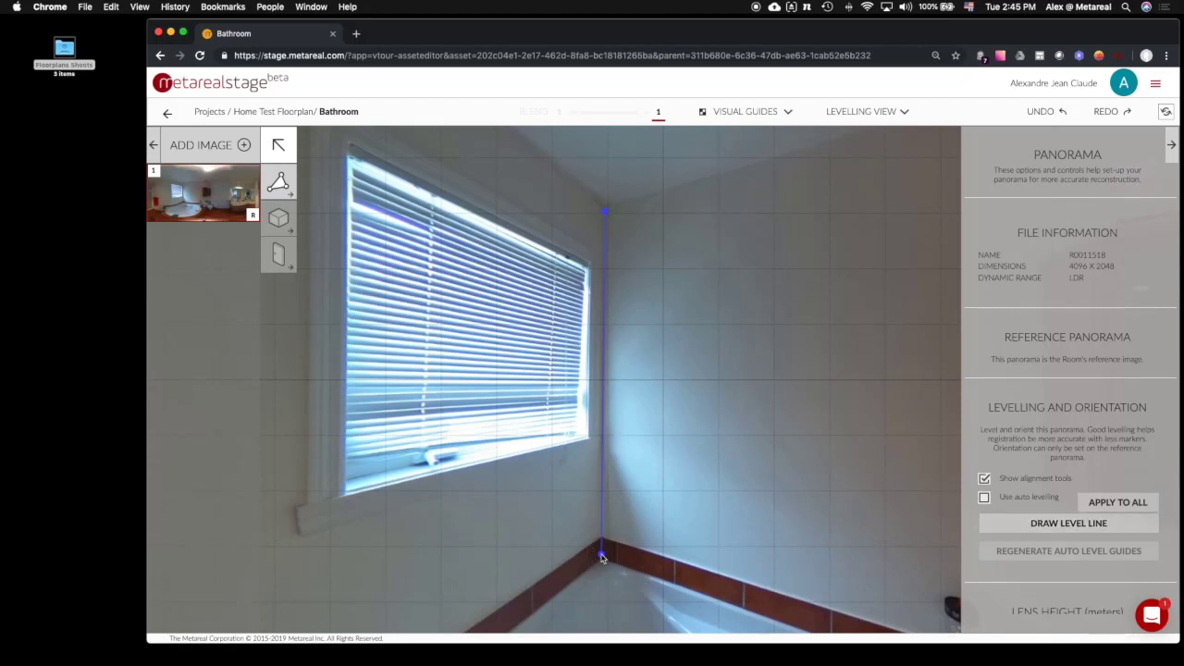
Step: Draw a level line down the wall edge between the vanity counter and the shower
{"action": "left_click_drag", "start_coordinate": [416, 504], "coordinate": [688, 520]}
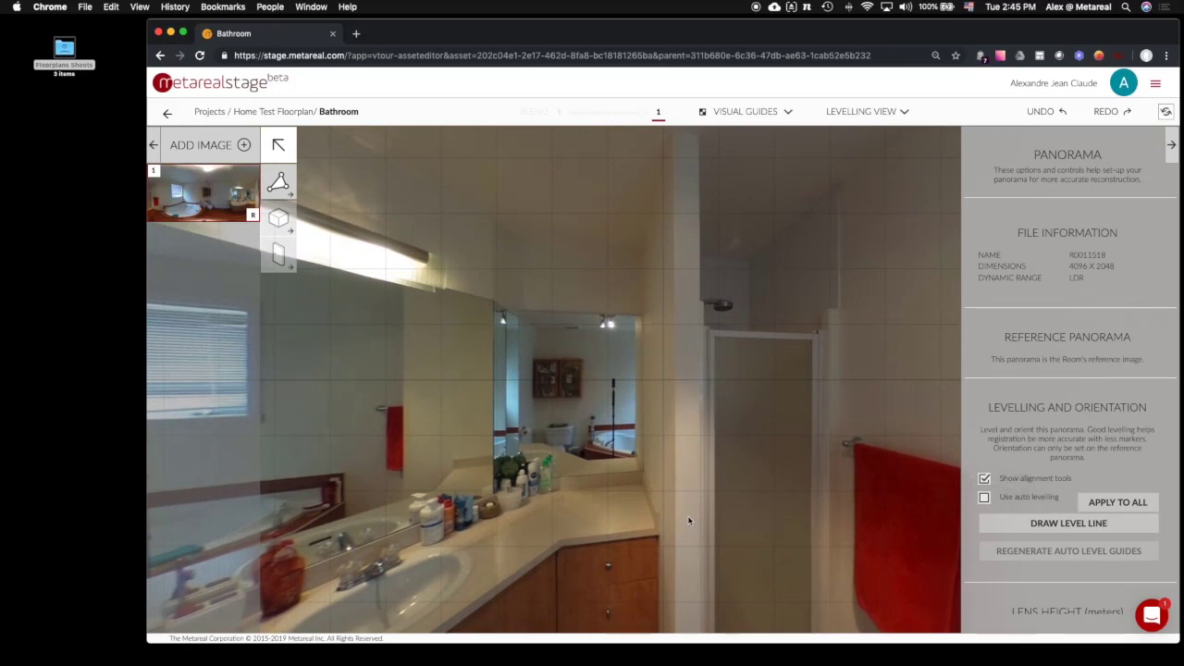
{"action": "left_click", "coordinate": [1063, 520]}
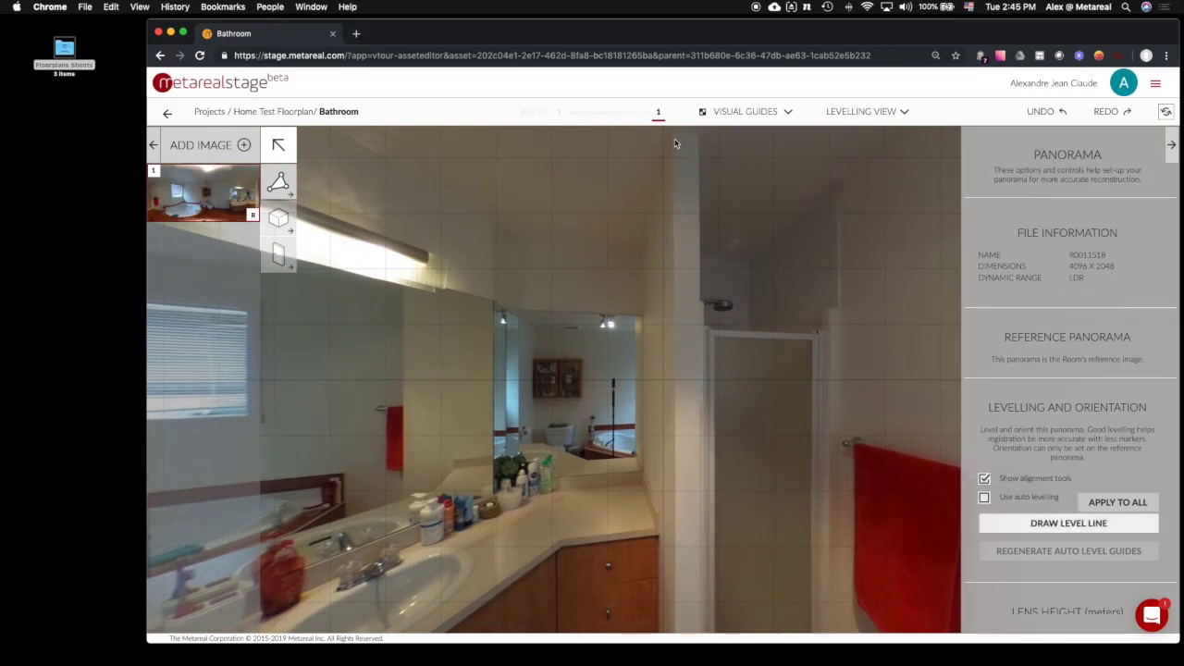
{"action": "left_click", "coordinate": [675, 626]}
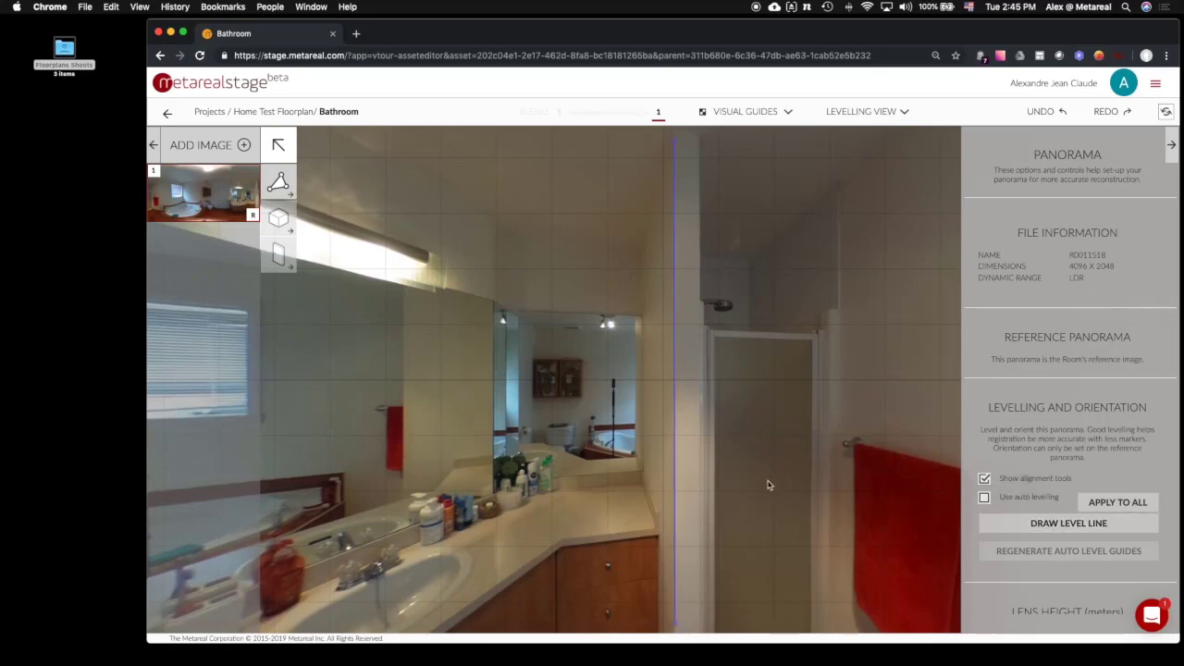
Step: Review the level lines around the room, return to Panorama View and hide the alignment tools
{"action": "left_click_drag", "start_coordinate": [768, 485], "coordinate": [507, 458]}
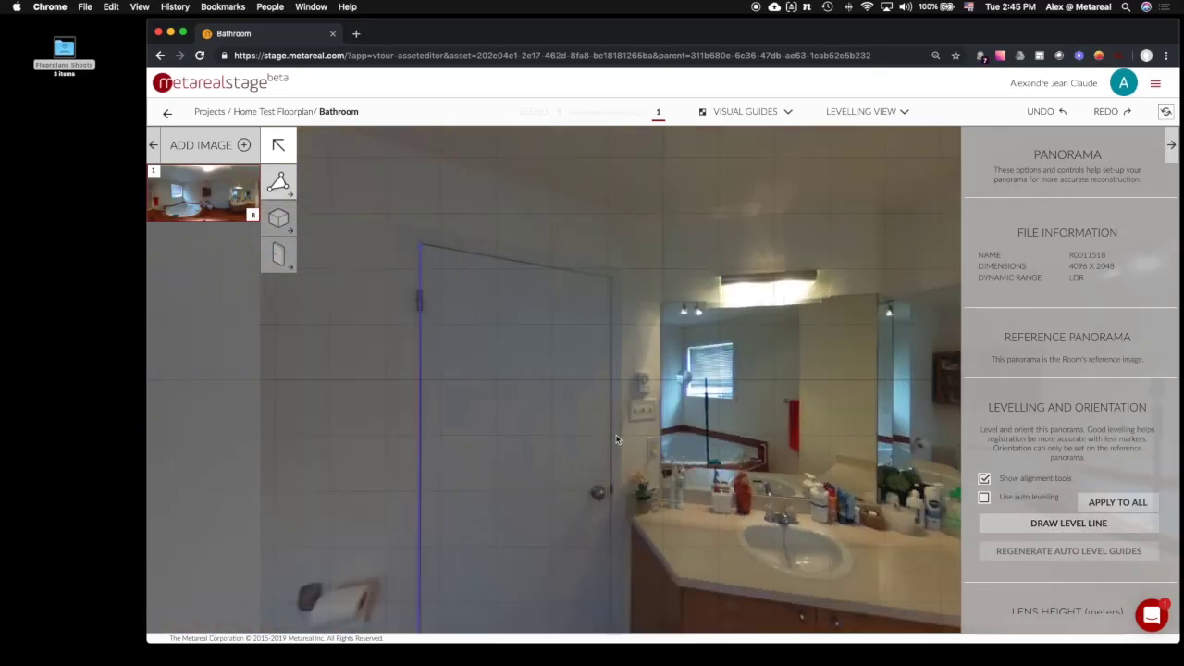
{"action": "left_click_drag", "start_coordinate": [617, 439], "coordinate": [771, 371]}
{"action": "left_click", "coordinate": [865, 112]}
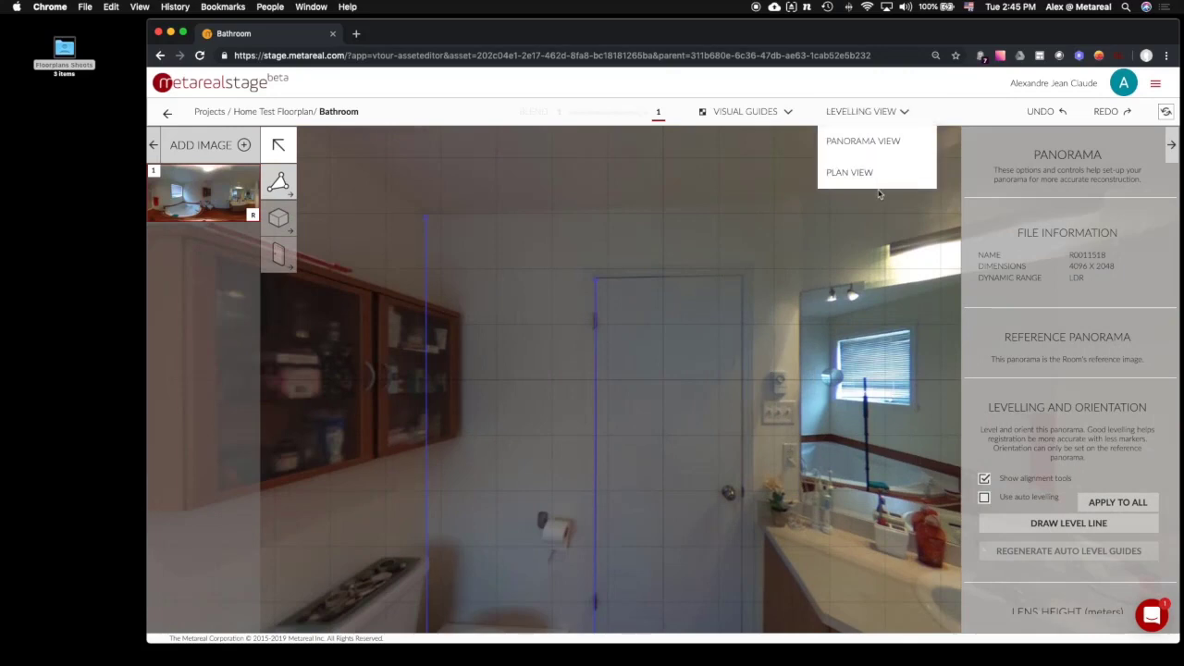
{"action": "left_click", "coordinate": [867, 146]}
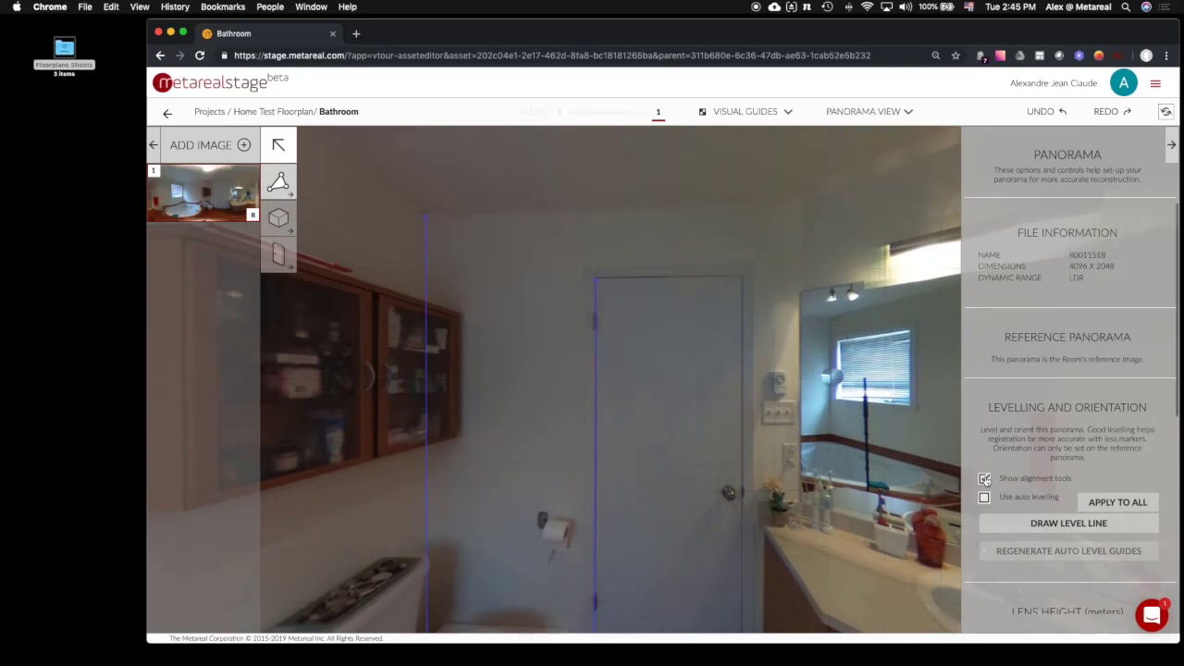
{"action": "left_click_drag", "start_coordinate": [666, 552], "coordinate": [716, 433]}
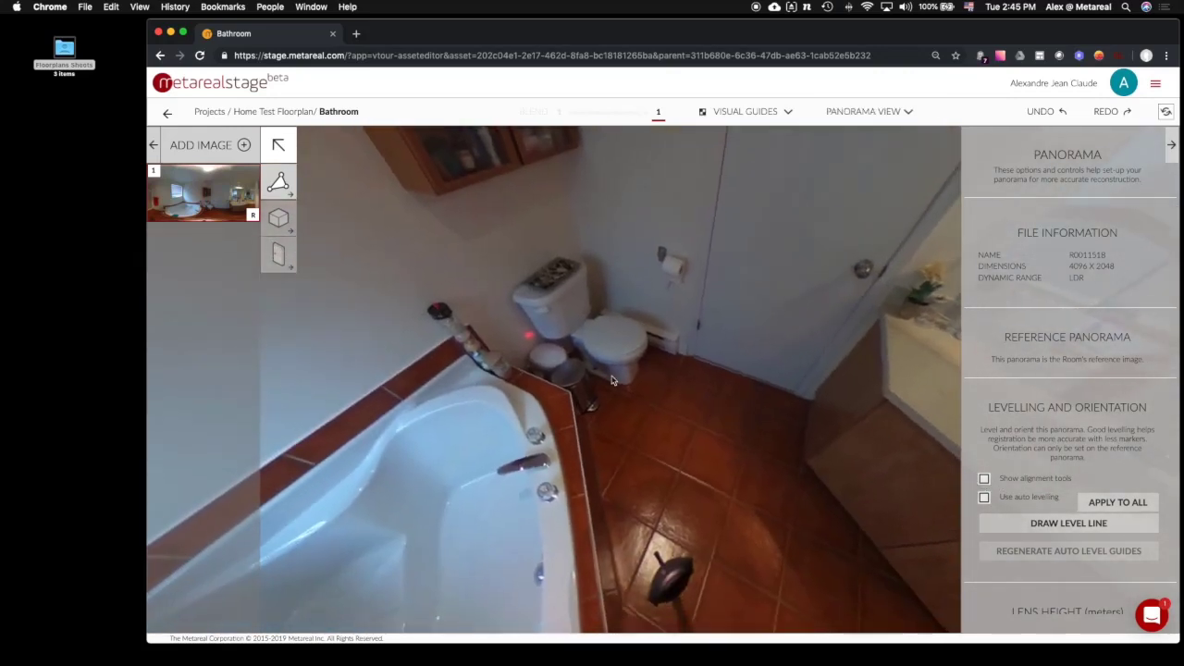
Step: Set the Bathroom panorama's lens height to 1.51 meters
{"action": "left_click_drag", "start_coordinate": [818, 407], "coordinate": [697, 416]}
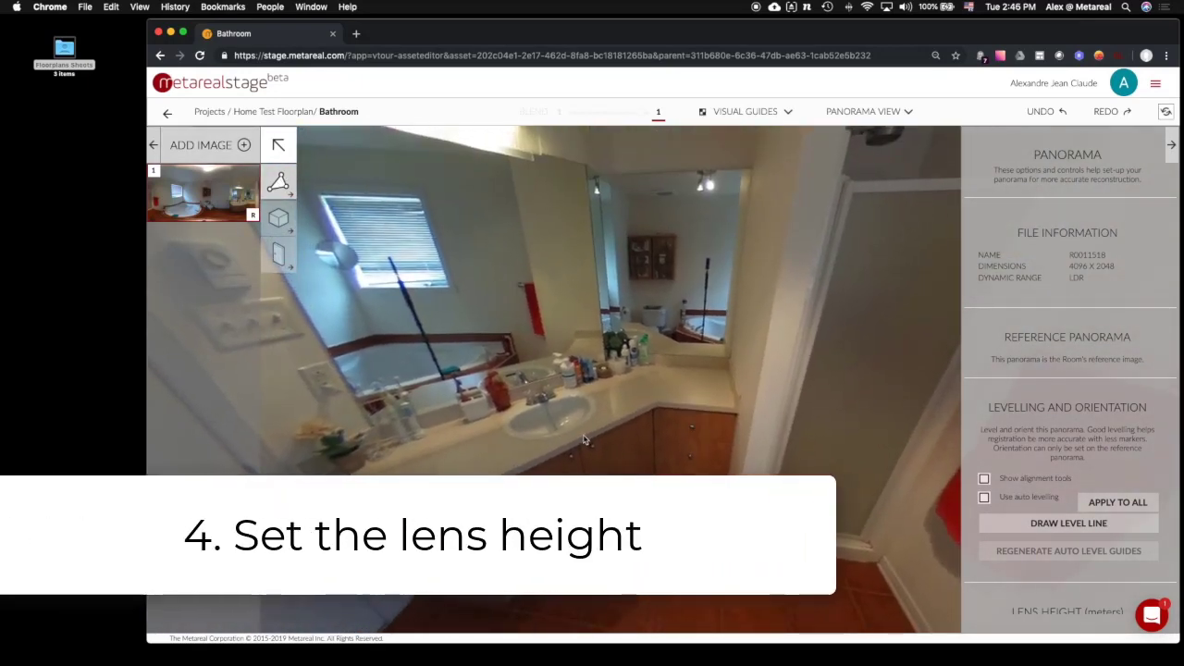
{"action": "left_click_drag", "start_coordinate": [585, 440], "coordinate": [459, 330]}
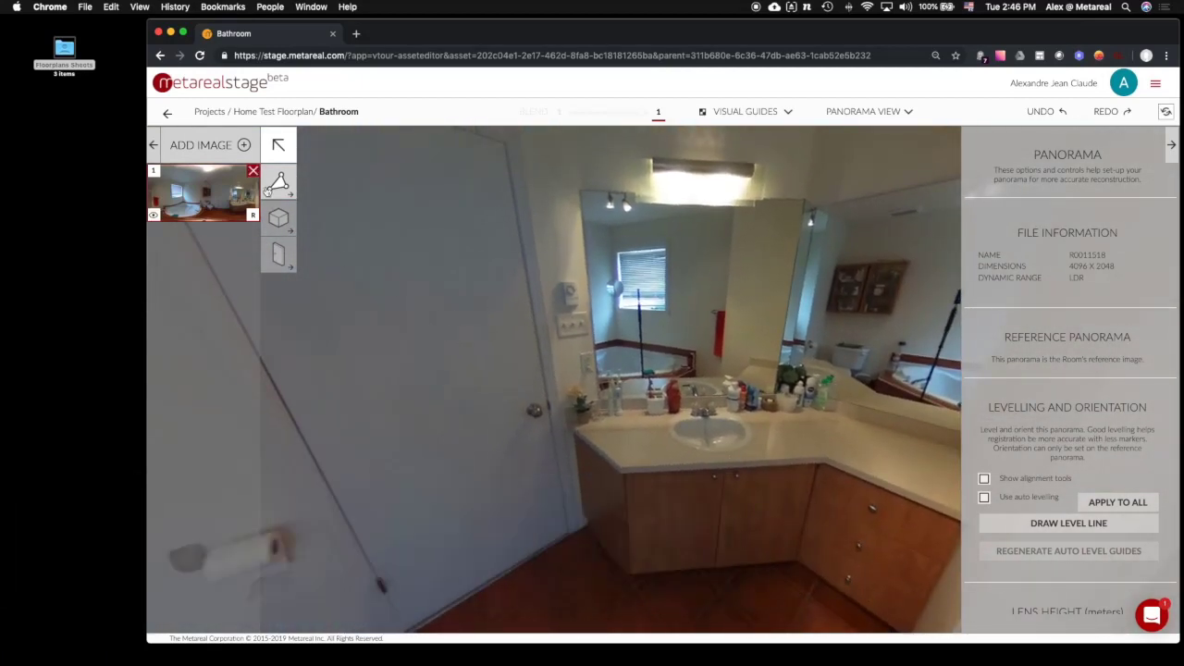
{"action": "scroll", "coordinate": [1054, 473], "scroll_direction": "down", "scroll_amount": 3}
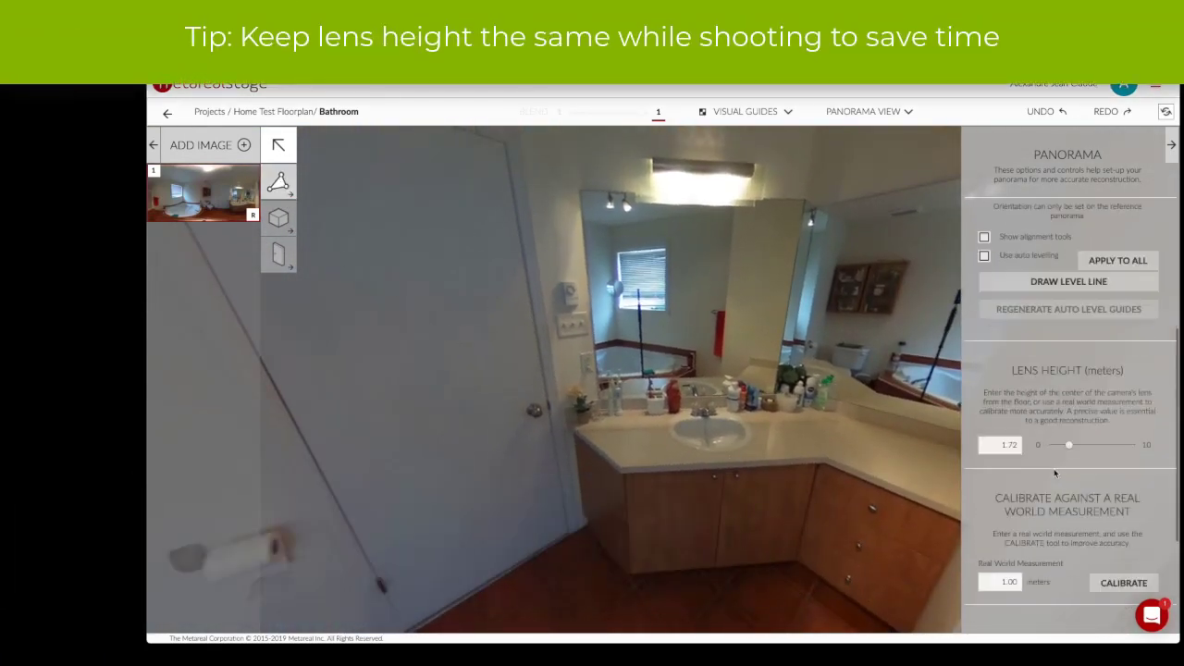
{"action": "scroll", "coordinate": [1050, 473], "scroll_direction": "down", "scroll_amount": 1}
{"action": "left_click", "coordinate": [1004, 424]}
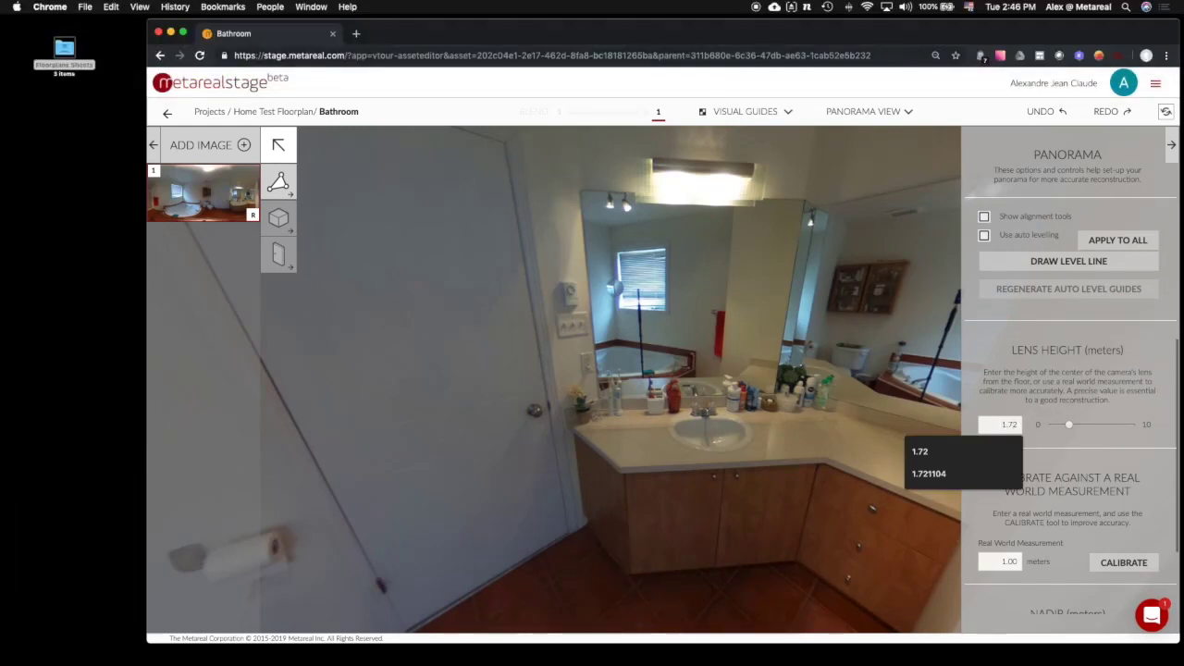
{"action": "key", "text": "BackSpace"}
{"action": "key", "text": "BackSpace"}
{"action": "type", "text": "51"}
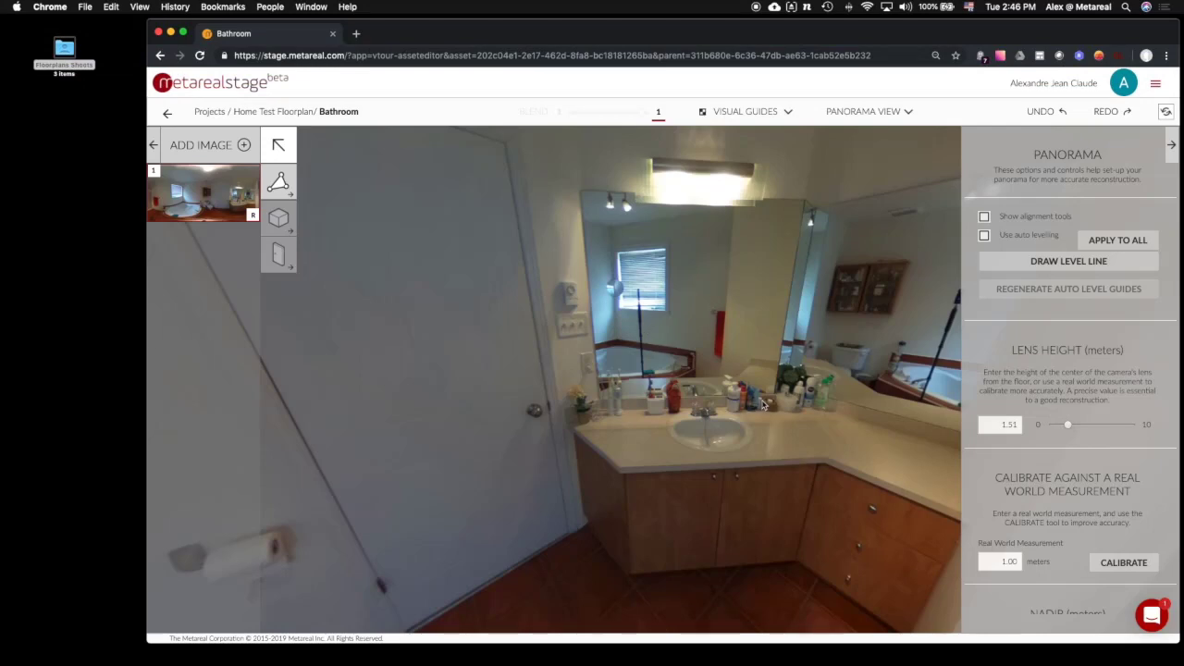
{"action": "left_click_drag", "start_coordinate": [817, 347], "coordinate": [622, 327]}
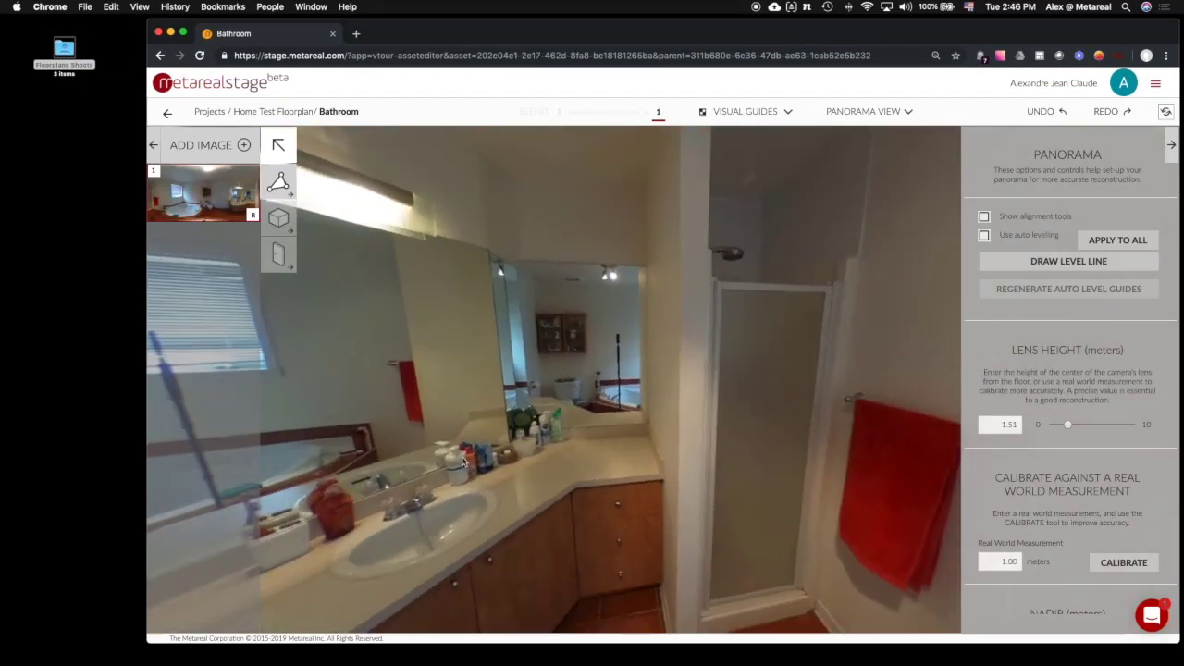
{"action": "left_click_drag", "start_coordinate": [464, 461], "coordinate": [638, 342]}
{"action": "left_click_drag", "start_coordinate": [726, 472], "coordinate": [775, 439]}
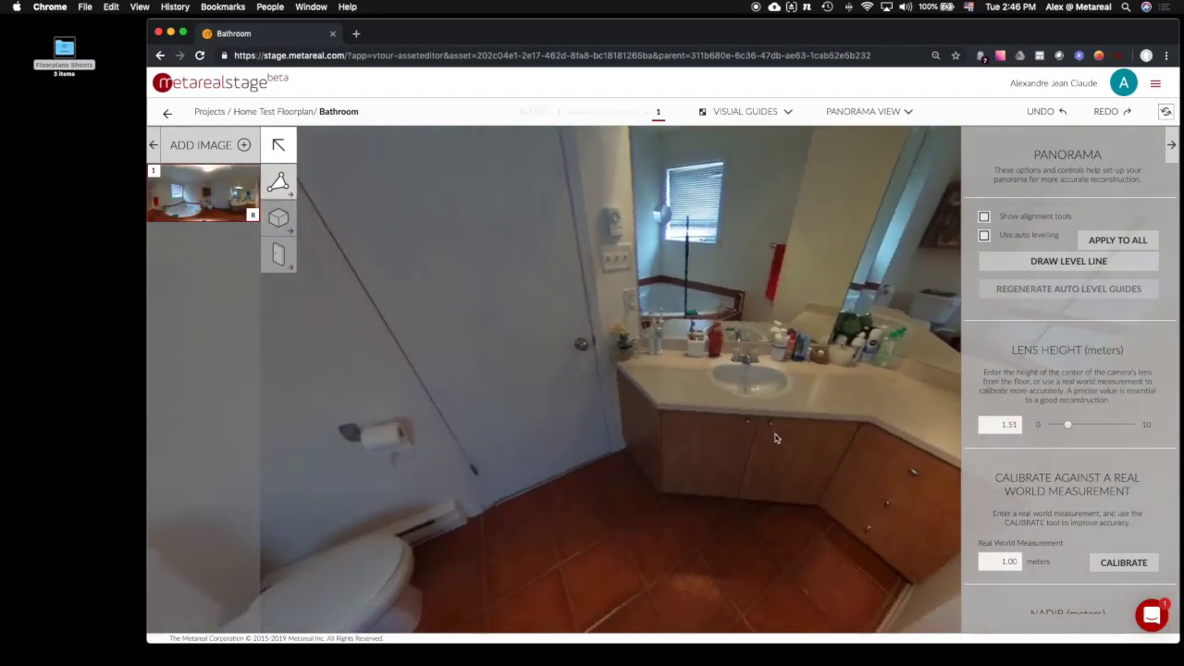
{"action": "left_click_drag", "start_coordinate": [660, 429], "coordinate": [860, 513]}
{"action": "mouse_move", "coordinate": [689, 475]}
{"action": "left_mouse_down"}
{"action": "mouse_move", "coordinate": [754, 448]}
{"action": "mouse_move", "coordinate": [639, 468]}
{"action": "left_mouse_up"}
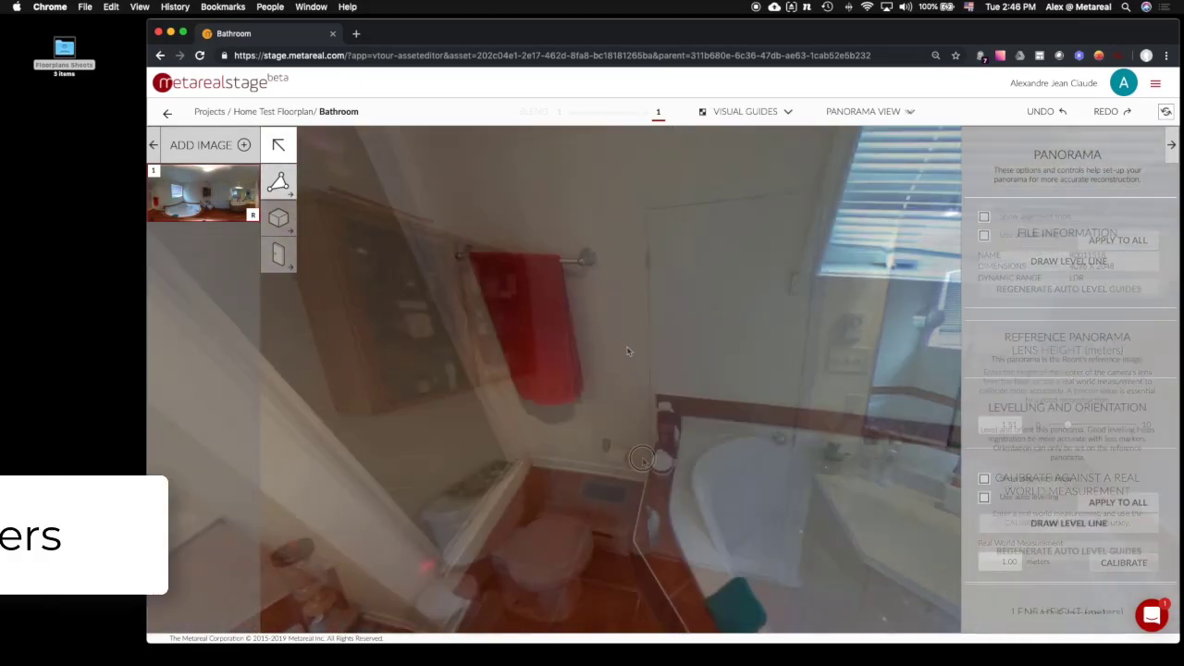
Step: Start drawing the Bathroom floor outline at the wall corner beside the shower, with Protractor 1 snapping on
{"action": "left_click_drag", "start_coordinate": [632, 344], "coordinate": [709, 349]}
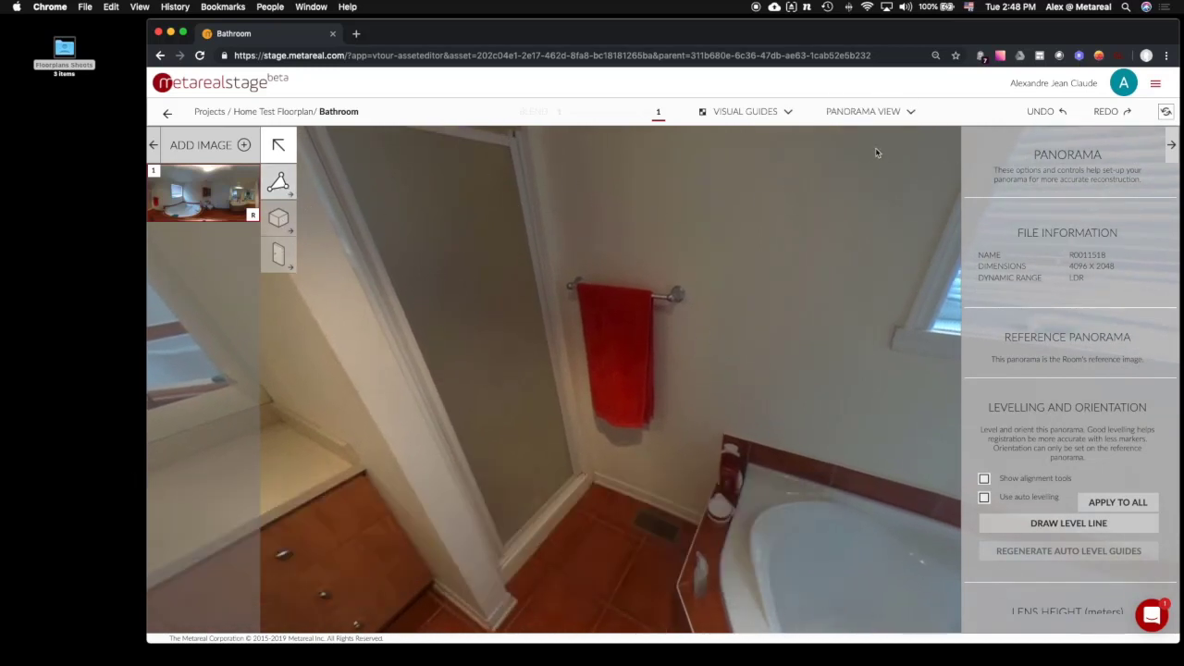
{"action": "left_click", "coordinate": [282, 185]}
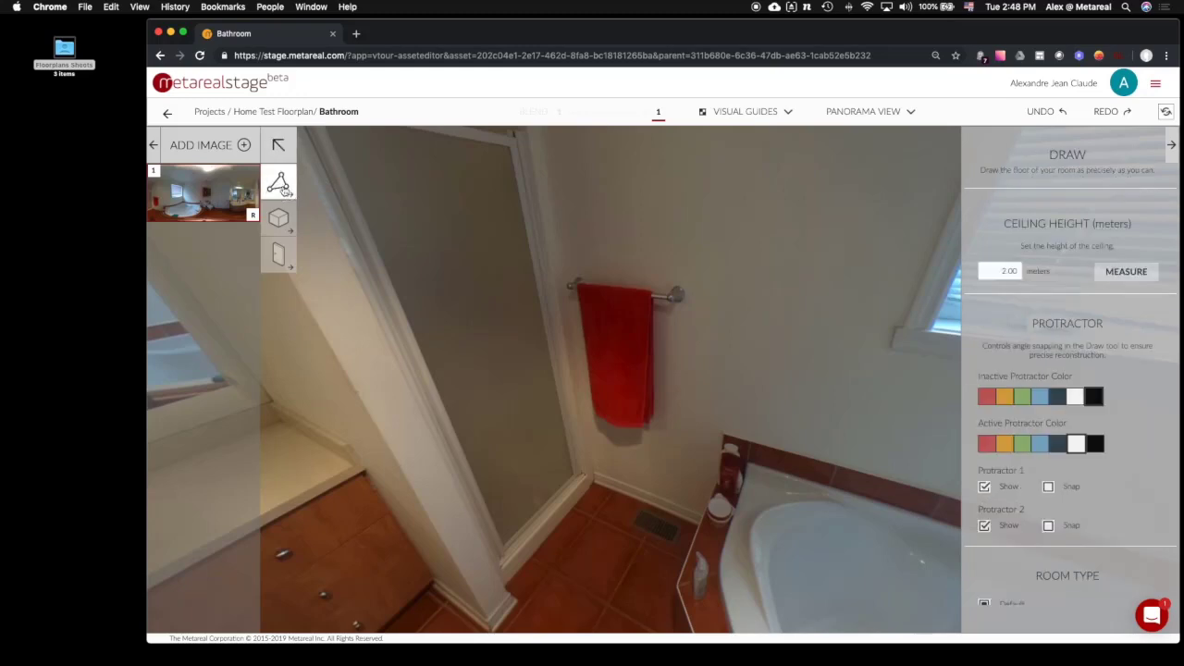
{"action": "left_click_drag", "start_coordinate": [715, 346], "coordinate": [652, 287]}
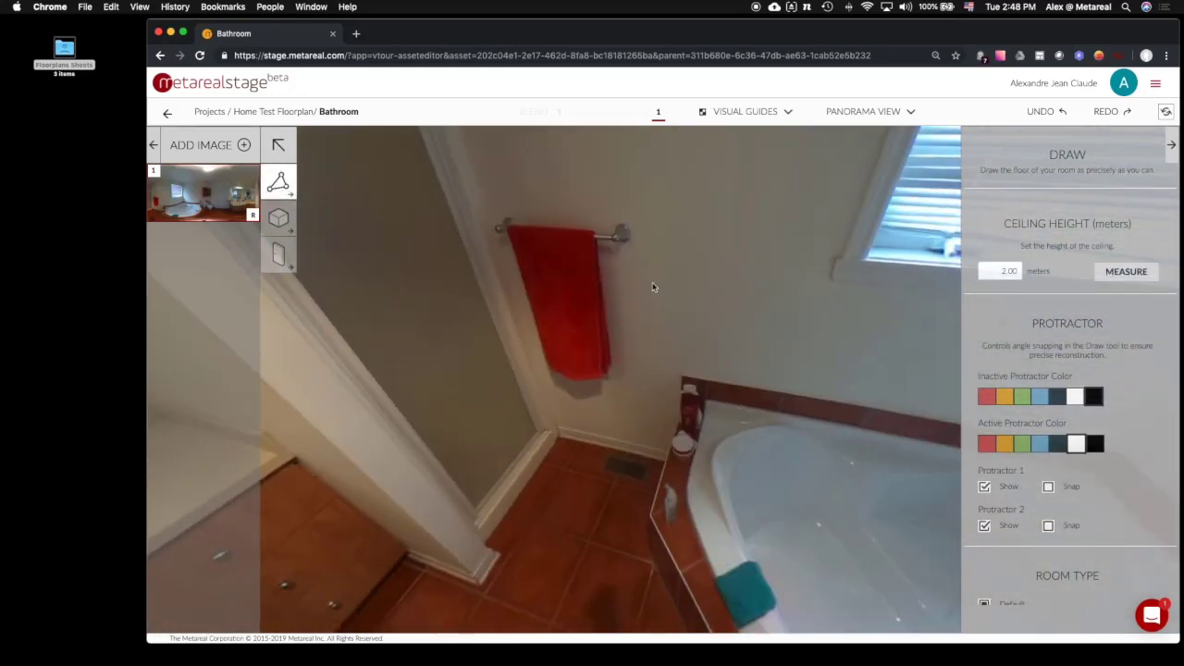
{"action": "left_click", "coordinate": [560, 443]}
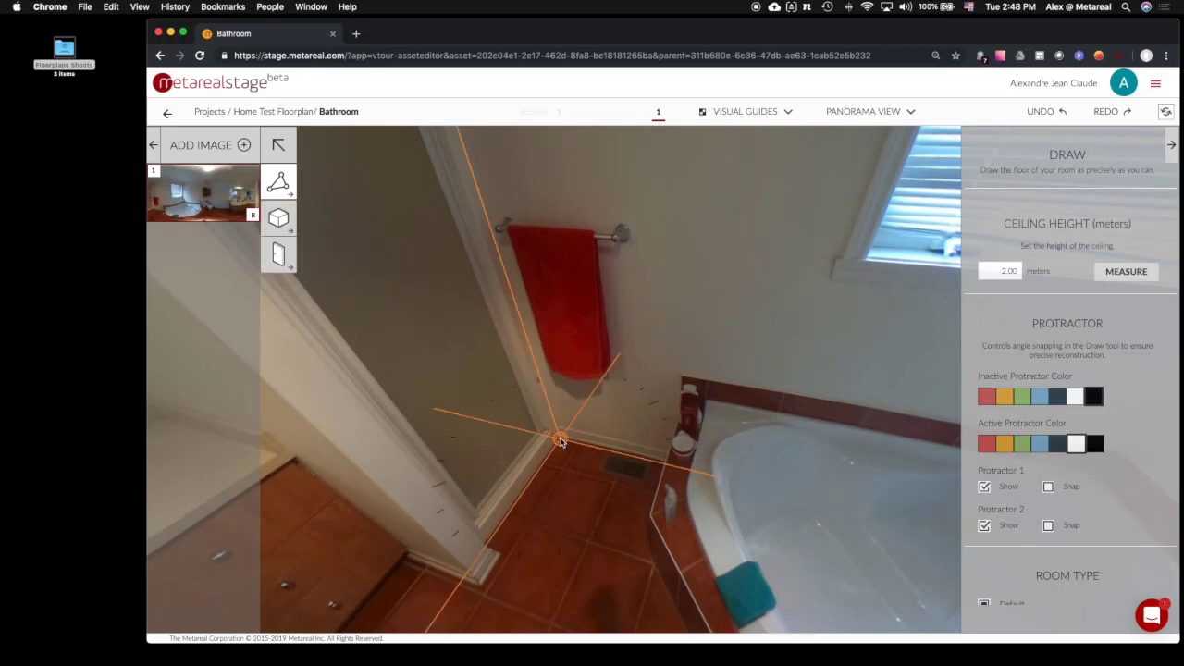
{"action": "key", "text": "shift"}
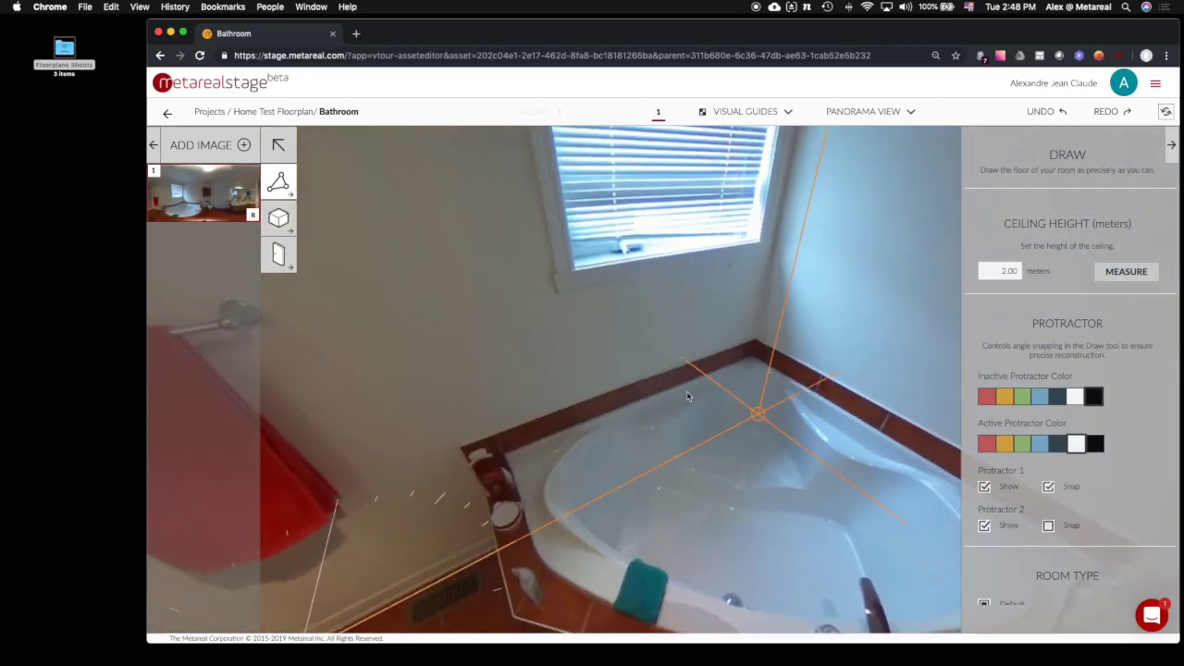
Step: Place a floor corner in the bathtub area, lined up with the wall corner beside the window
{"action": "left_click_drag", "start_coordinate": [836, 400], "coordinate": [428, 401]}
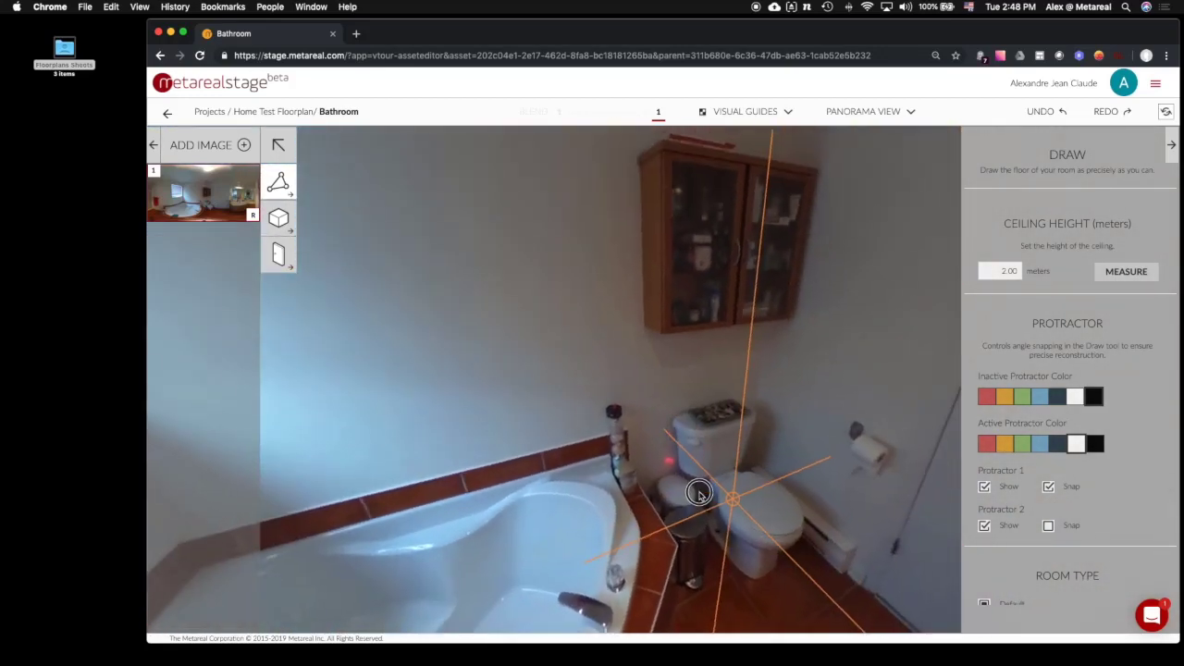
{"action": "left_click_drag", "start_coordinate": [699, 495], "coordinate": [675, 496]}
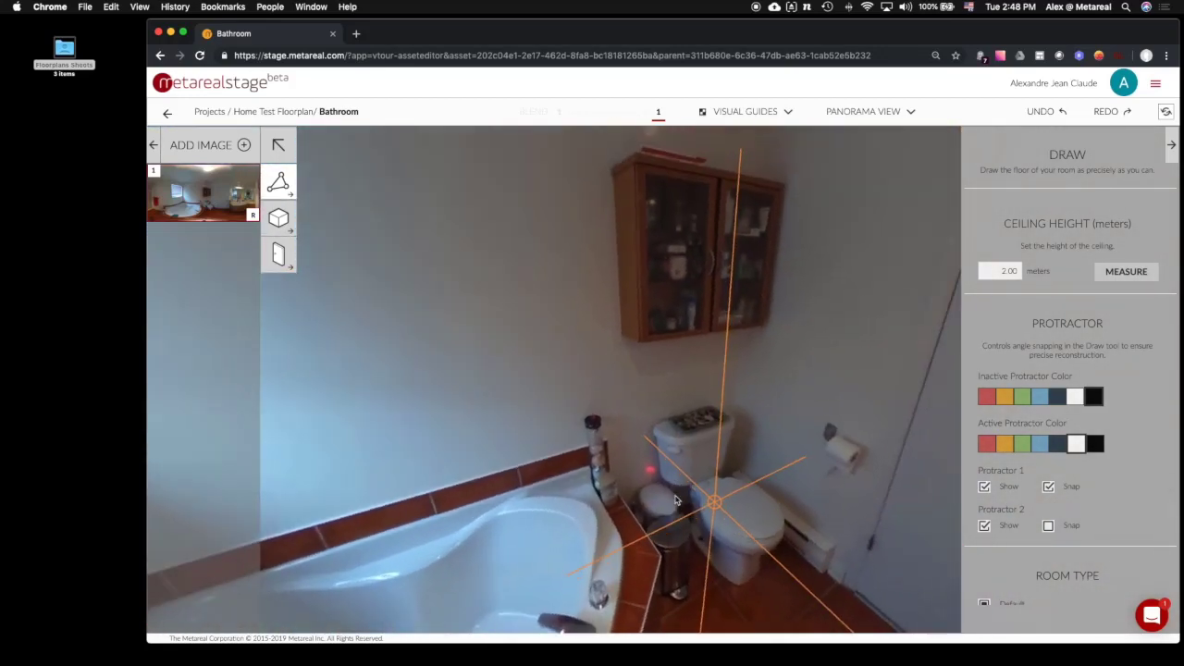
{"action": "left_click_drag", "start_coordinate": [363, 426], "coordinate": [927, 388]}
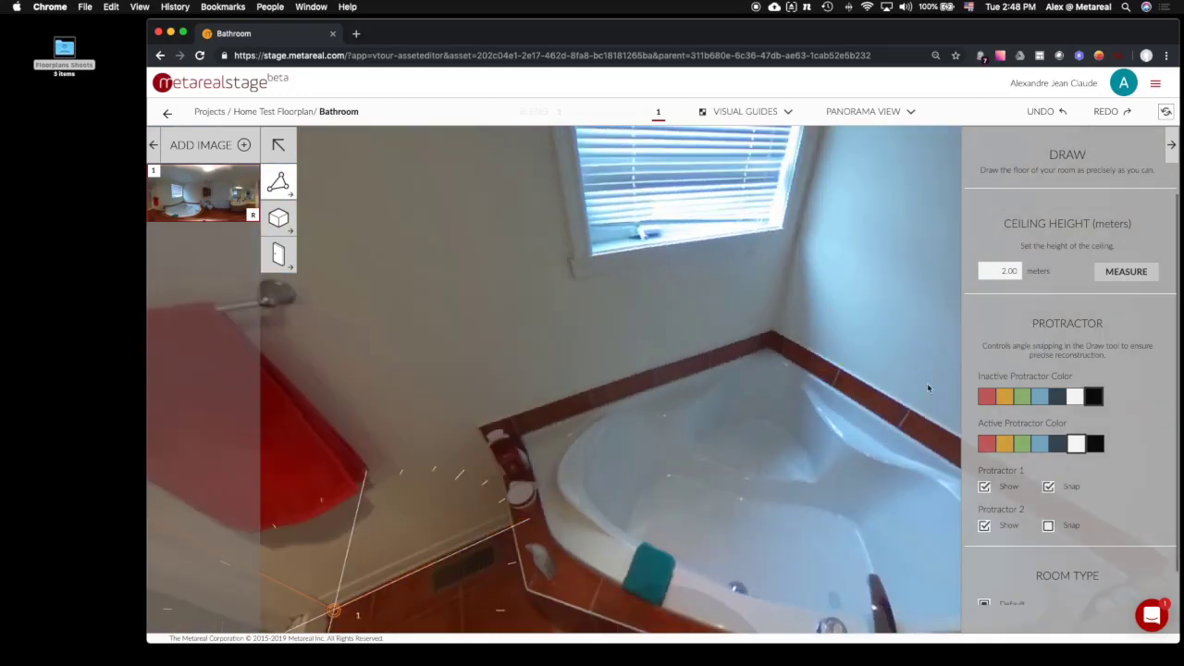
{"action": "left_click", "coordinate": [764, 429]}
{"action": "left_click_drag", "start_coordinate": [775, 328], "coordinate": [473, 307]}
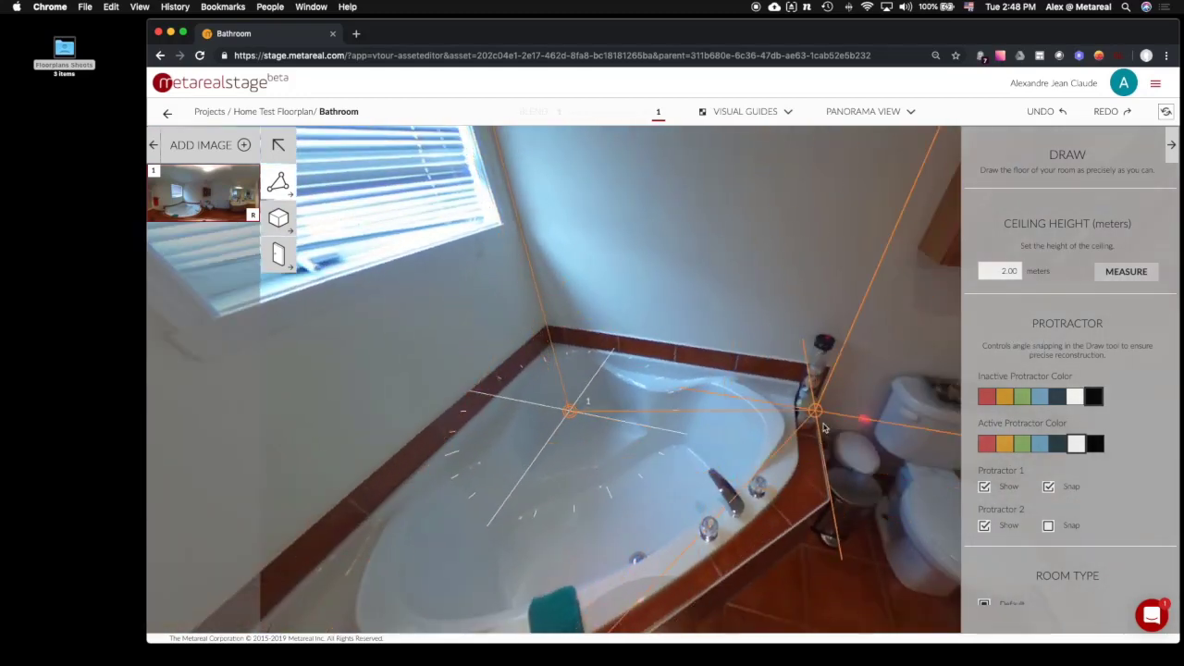
Step: Place the floor corners behind the toilet and beneath the vanity counter beside the door
{"action": "mouse_move", "coordinate": [810, 455]}
{"action": "left_mouse_down"}
{"action": "mouse_move", "coordinate": [481, 423]}
{"action": "mouse_move", "coordinate": [687, 453]}
{"action": "mouse_move", "coordinate": [560, 435]}
{"action": "left_mouse_up"}
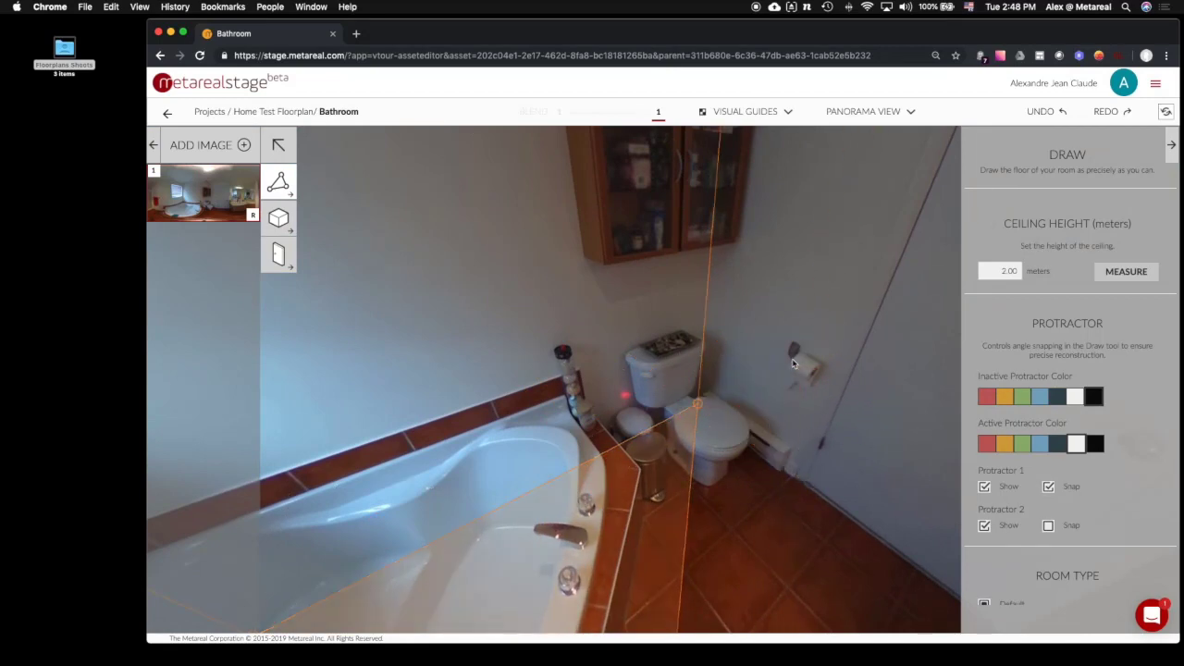
{"action": "mouse_move", "coordinate": [719, 388]}
{"action": "left_mouse_down"}
{"action": "mouse_move", "coordinate": [436, 179]}
{"action": "mouse_move", "coordinate": [527, 306]}
{"action": "mouse_move", "coordinate": [552, 203]}
{"action": "mouse_move", "coordinate": [492, 299]}
{"action": "mouse_move", "coordinate": [576, 471]}
{"action": "mouse_move", "coordinate": [1026, 284]}
{"action": "mouse_move", "coordinate": [693, 423]}
{"action": "mouse_move", "coordinate": [1128, 264]}
{"action": "mouse_move", "coordinate": [718, 362]}
{"action": "mouse_move", "coordinate": [227, 294]}
{"action": "mouse_move", "coordinate": [785, 259]}
{"action": "mouse_move", "coordinate": [666, 267]}
{"action": "mouse_move", "coordinate": [689, 557]}
{"action": "mouse_move", "coordinate": [563, 431]}
{"action": "mouse_move", "coordinate": [611, 462]}
{"action": "left_mouse_up"}
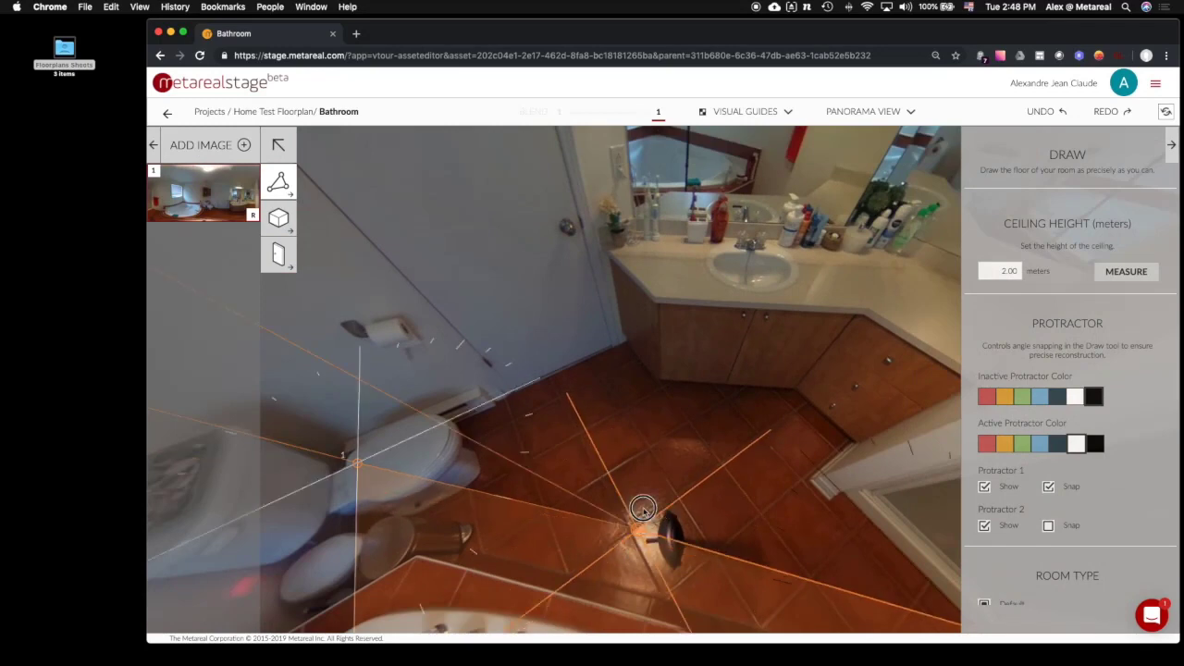
{"action": "left_click", "coordinate": [634, 344]}
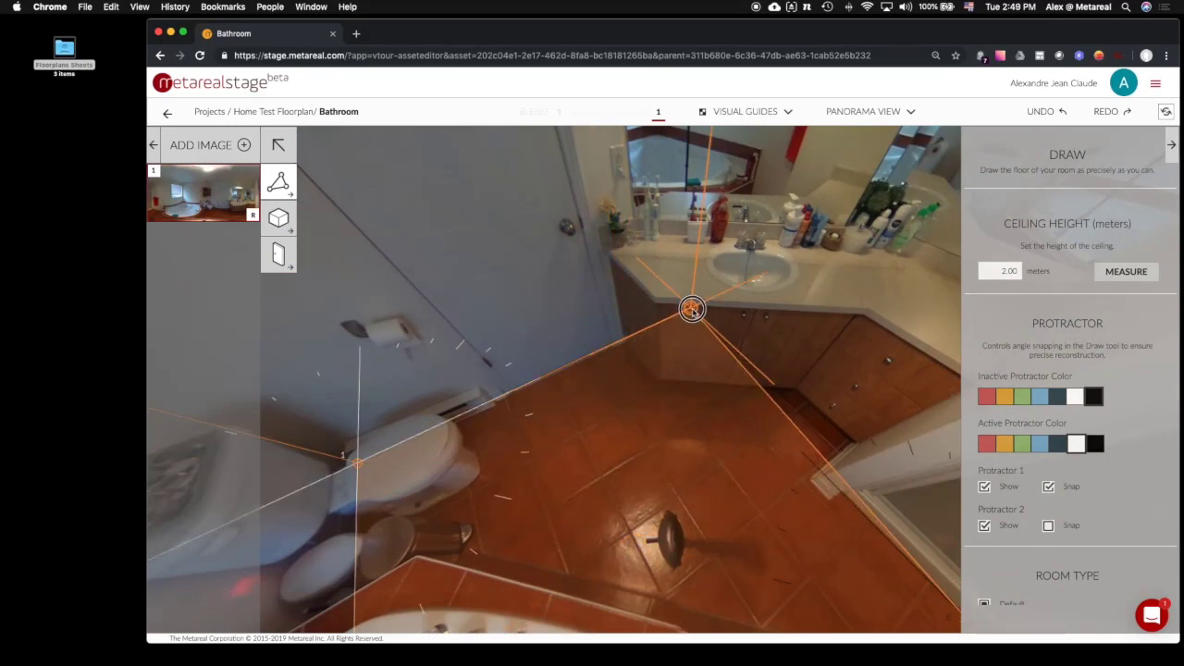
{"action": "left_click_drag", "start_coordinate": [819, 240], "coordinate": [835, 444]}
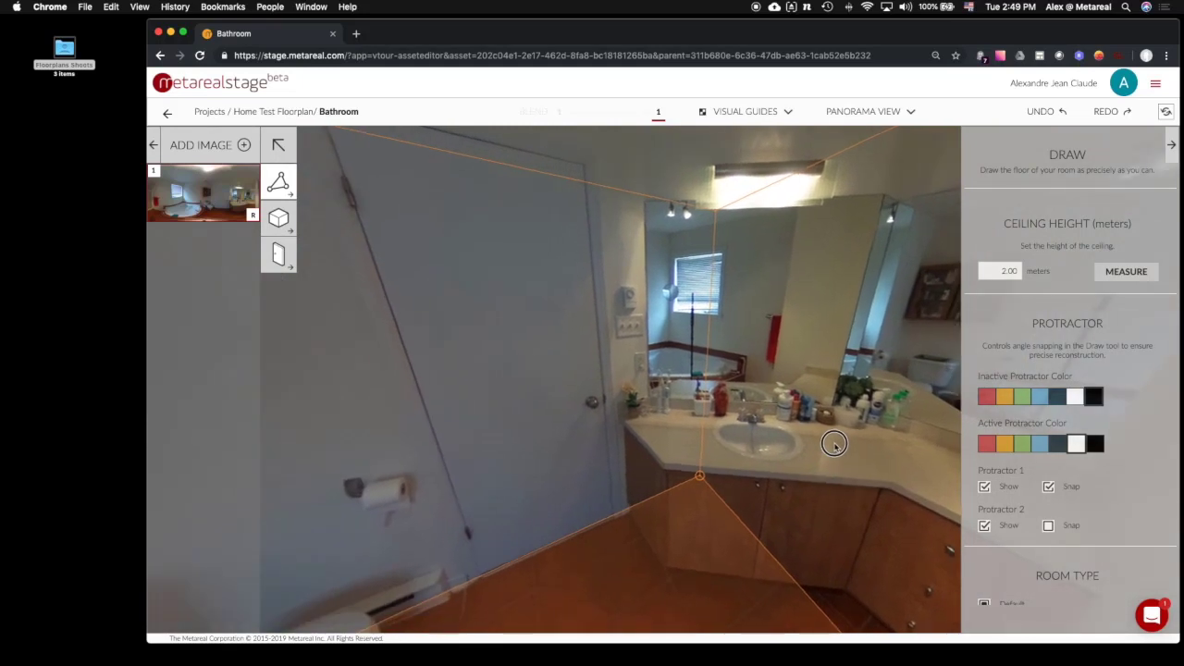
Step: Measure the ceiling height against the top edge of the door wall, setting it to 2.43 meters
{"action": "left_click_drag", "start_coordinate": [698, 479], "coordinate": [594, 514]}
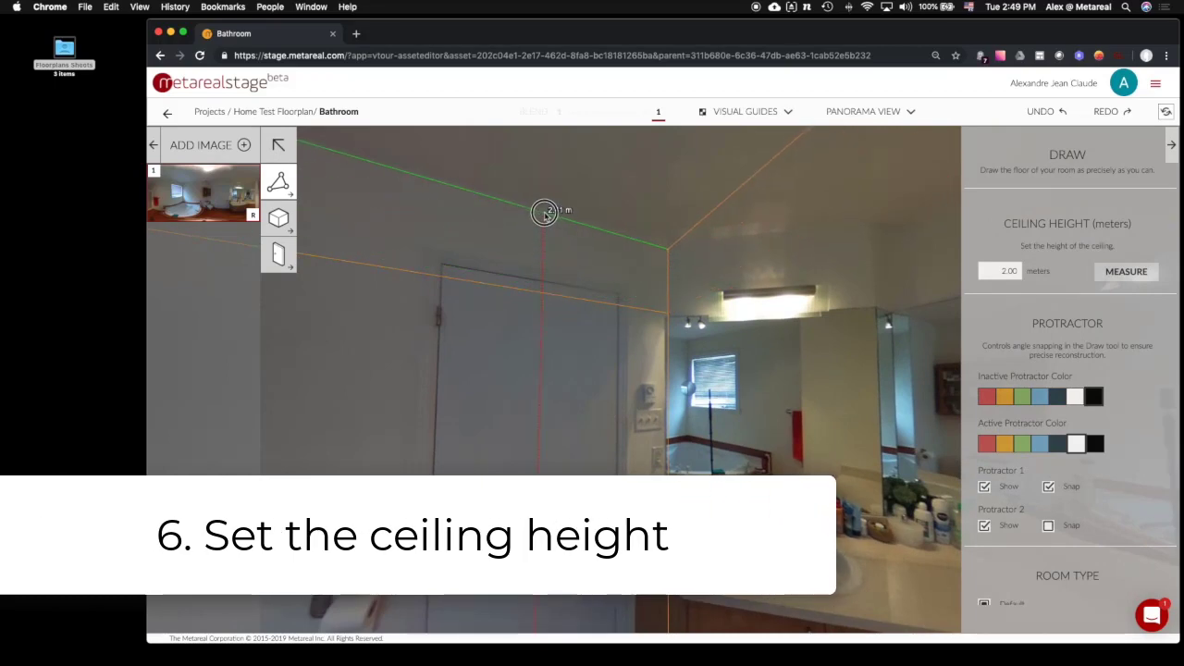
{"action": "left_click_drag", "start_coordinate": [622, 295], "coordinate": [611, 245]}
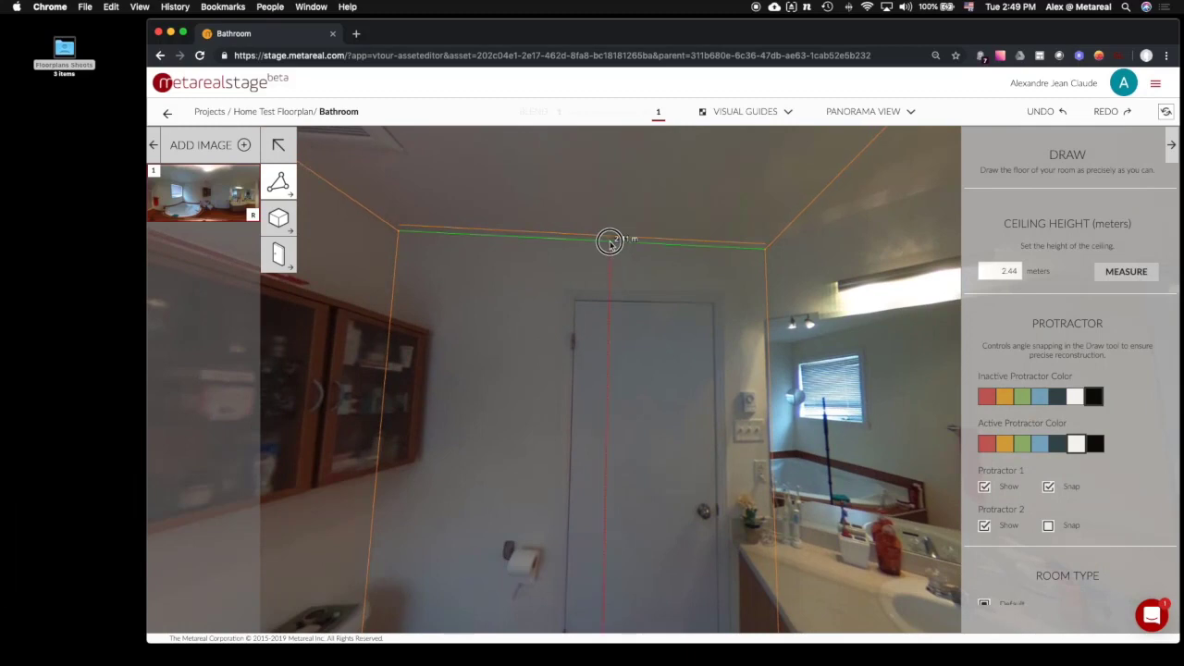
{"action": "left_click", "coordinate": [610, 239]}
Step: Add floor corners along the vanity-to-shower edge and fit them to the base of the partition wall
{"action": "left_click_drag", "start_coordinate": [552, 259], "coordinate": [286, 282]}
{"action": "left_click_drag", "start_coordinate": [751, 408], "coordinate": [559, 437]}
{"action": "left_click_drag", "start_coordinate": [724, 454], "coordinate": [694, 487]}
{"action": "left_click_drag", "start_coordinate": [692, 546], "coordinate": [693, 500]}
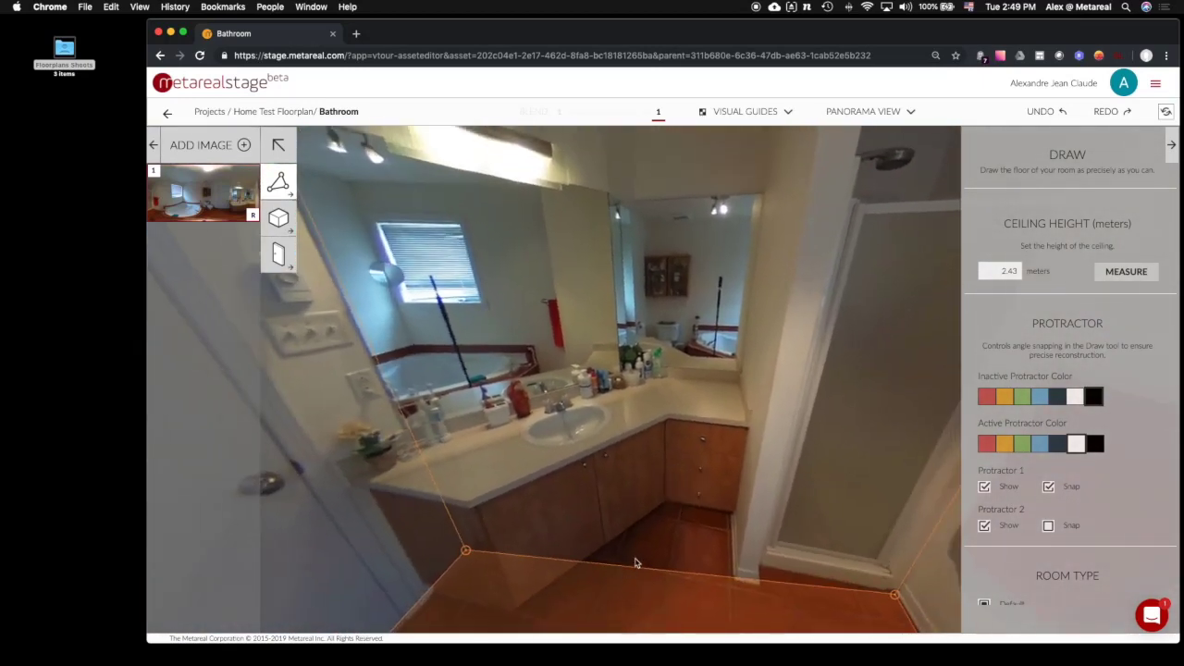
{"action": "left_click_drag", "start_coordinate": [633, 567], "coordinate": [702, 564]}
{"action": "left_click_drag", "start_coordinate": [755, 567], "coordinate": [689, 419]}
{"action": "scroll", "coordinate": [806, 513], "scroll_direction": "up", "scroll_amount": 5}
{"action": "scroll", "coordinate": [693, 423], "scroll_direction": "down", "scroll_amount": 2}
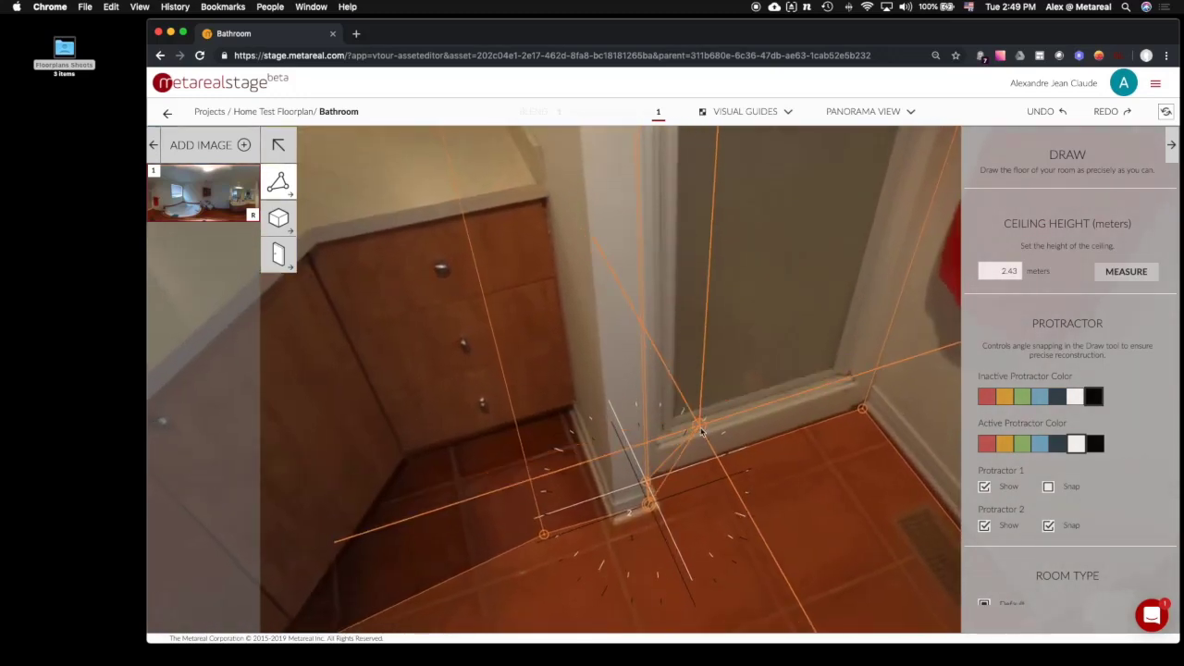
{"action": "key", "text": "Escape"}
{"action": "left_click_drag", "start_coordinate": [545, 530], "coordinate": [620, 513]}
Step: Extend the floor outline back along the partition wall's vanity side to match the ceiling corner above the small mirror
{"action": "left_click_drag", "start_coordinate": [444, 307], "coordinate": [627, 548]}
{"action": "scroll", "coordinate": [626, 539], "scroll_direction": "down", "scroll_amount": 10}
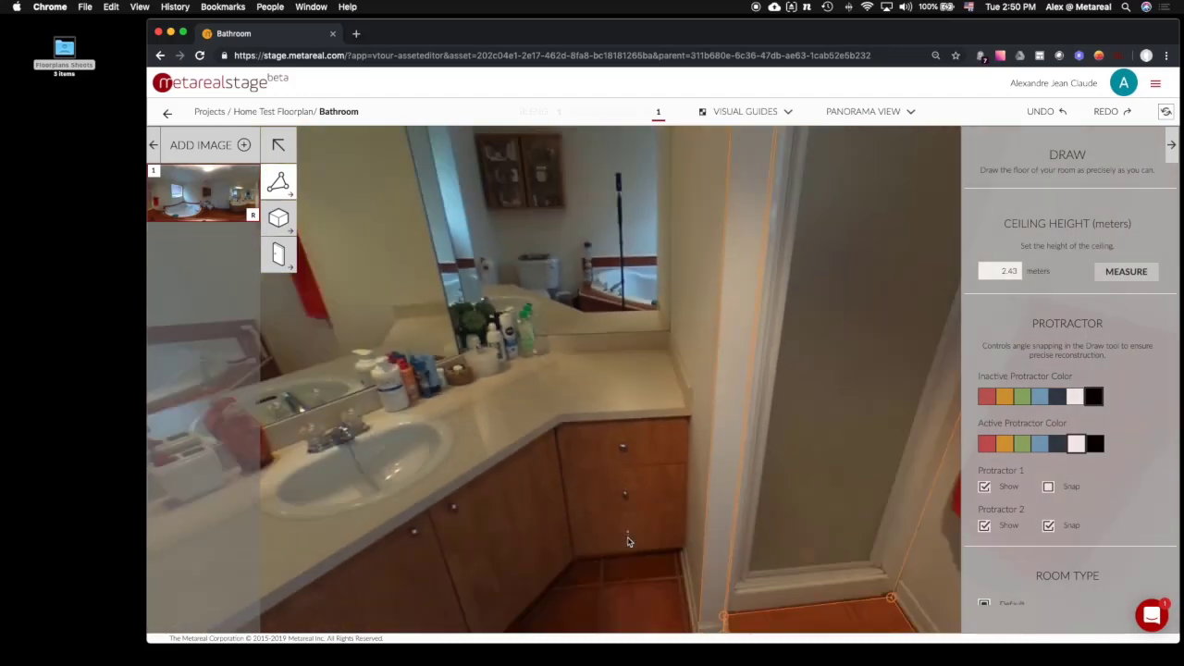
{"action": "left_click_drag", "start_coordinate": [625, 505], "coordinate": [597, 638]}
{"action": "scroll", "coordinate": [663, 447], "scroll_direction": "up", "scroll_amount": 5}
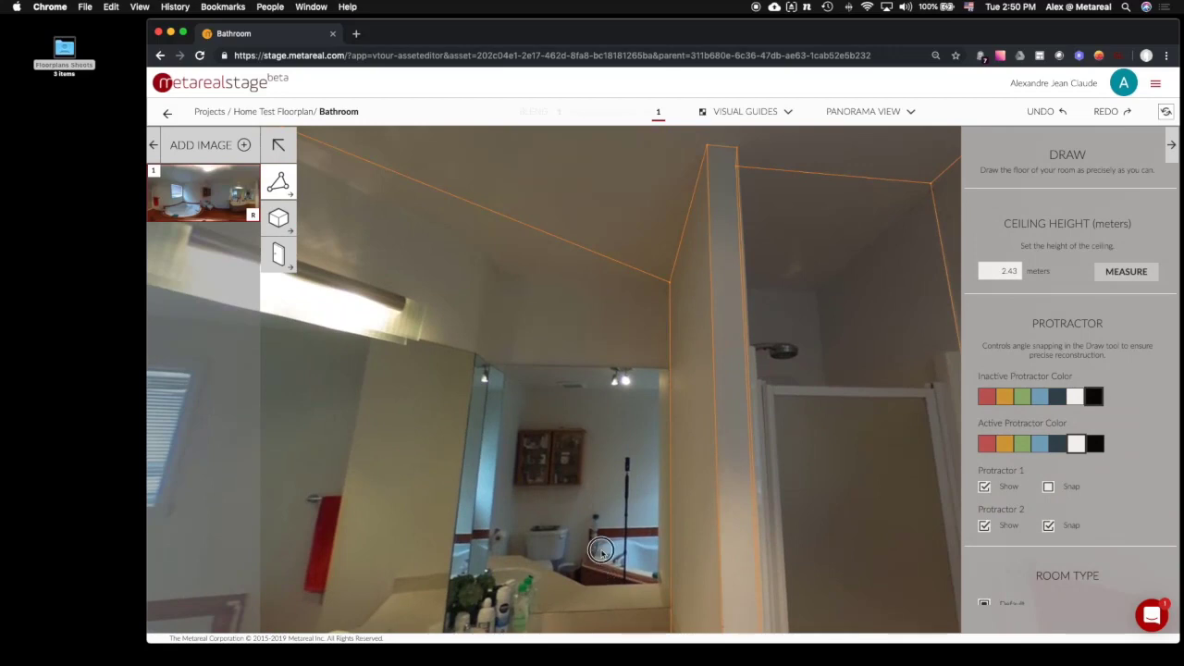
Step: Add a floor corner on the outline edge under the vanity, delete the surplus one and move it into place
{"action": "left_click_drag", "start_coordinate": [600, 550], "coordinate": [654, 350]}
{"action": "left_click_drag", "start_coordinate": [649, 437], "coordinate": [676, 363]}
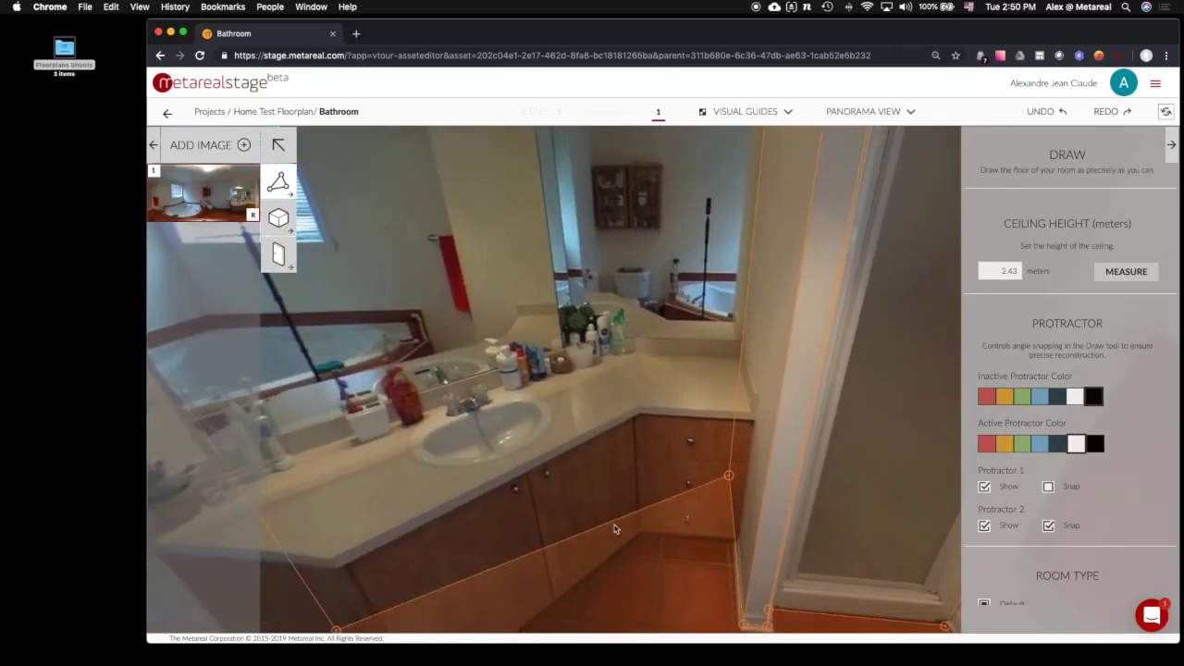
{"action": "left_click", "coordinate": [606, 517]}
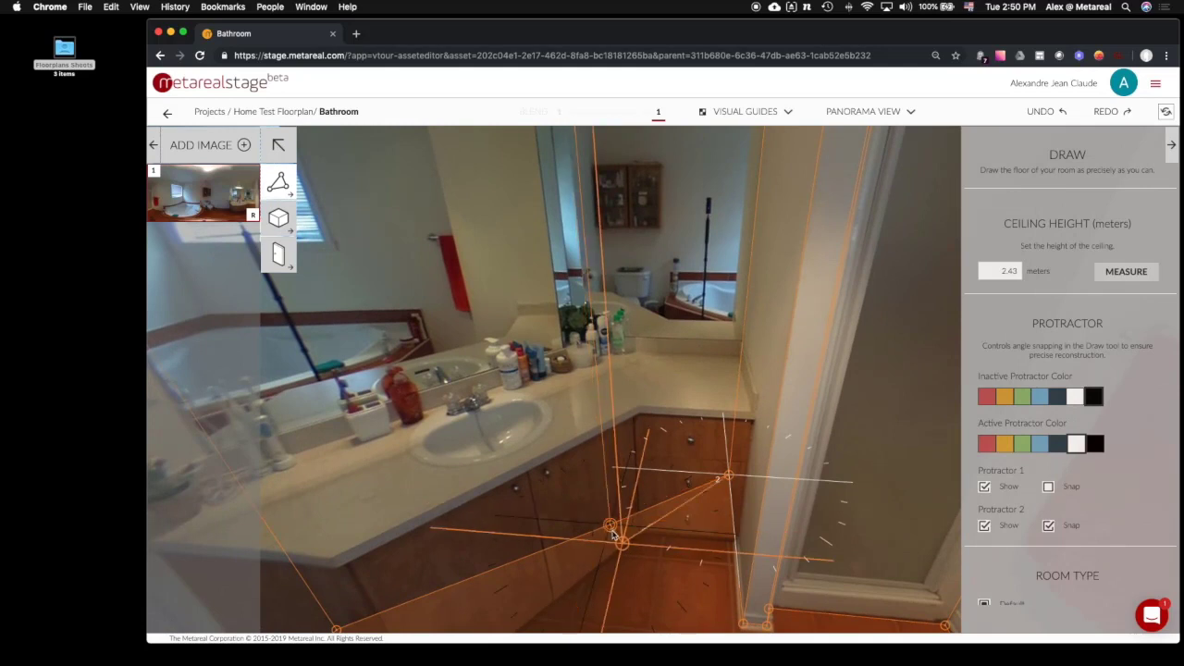
{"action": "left_click", "coordinate": [613, 535]}
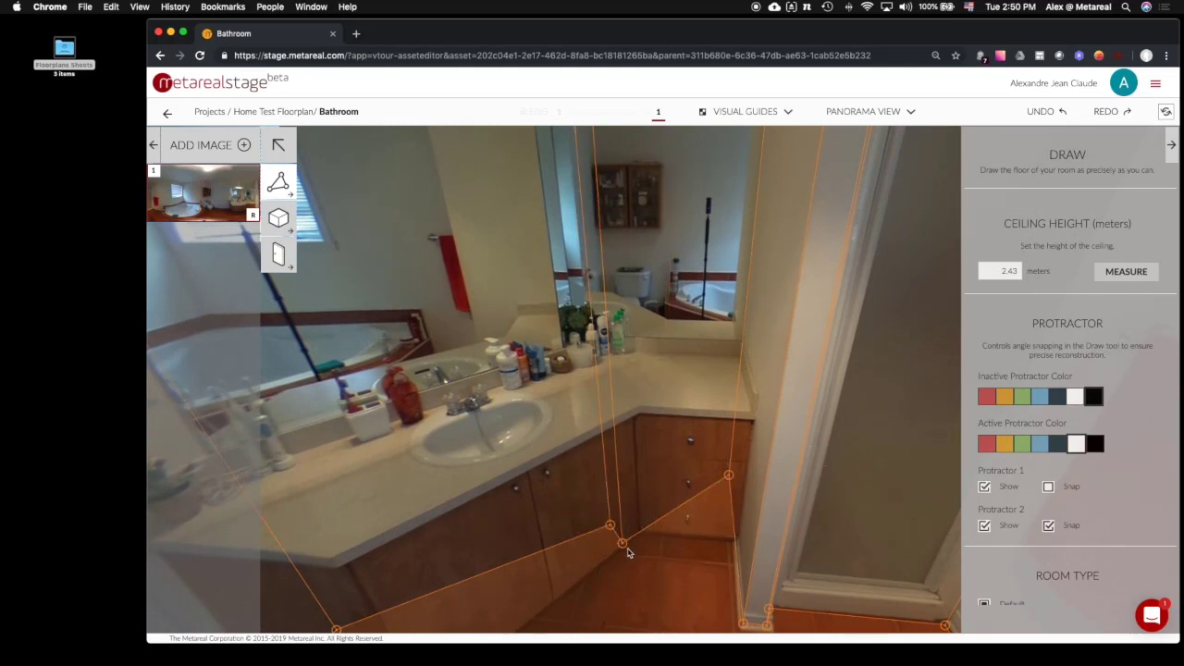
{"action": "double_click", "coordinate": [626, 548]}
{"action": "left_click_drag", "start_coordinate": [610, 526], "coordinate": [592, 463]}
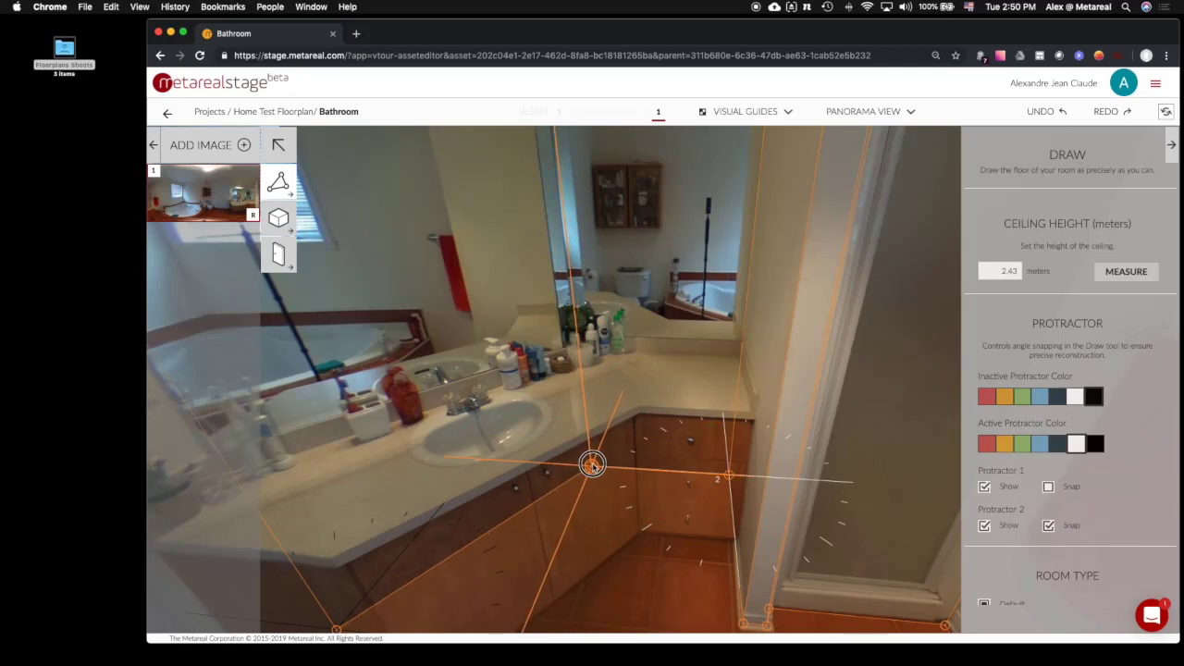
{"action": "left_click_drag", "start_coordinate": [590, 465], "coordinate": [645, 486]}
Step: Shape the short wall jog under the vanity with two floor corners matched to the ceiling beside the mirrors
{"action": "left_click_drag", "start_coordinate": [707, 343], "coordinate": [694, 544]}
{"action": "left_click_drag", "start_coordinate": [657, 505], "coordinate": [763, 528]}
{"action": "left_click_drag", "start_coordinate": [647, 471], "coordinate": [786, 481]}
{"action": "left_click_drag", "start_coordinate": [580, 458], "coordinate": [714, 307]}
{"action": "left_click_drag", "start_coordinate": [647, 367], "coordinate": [720, 415]}
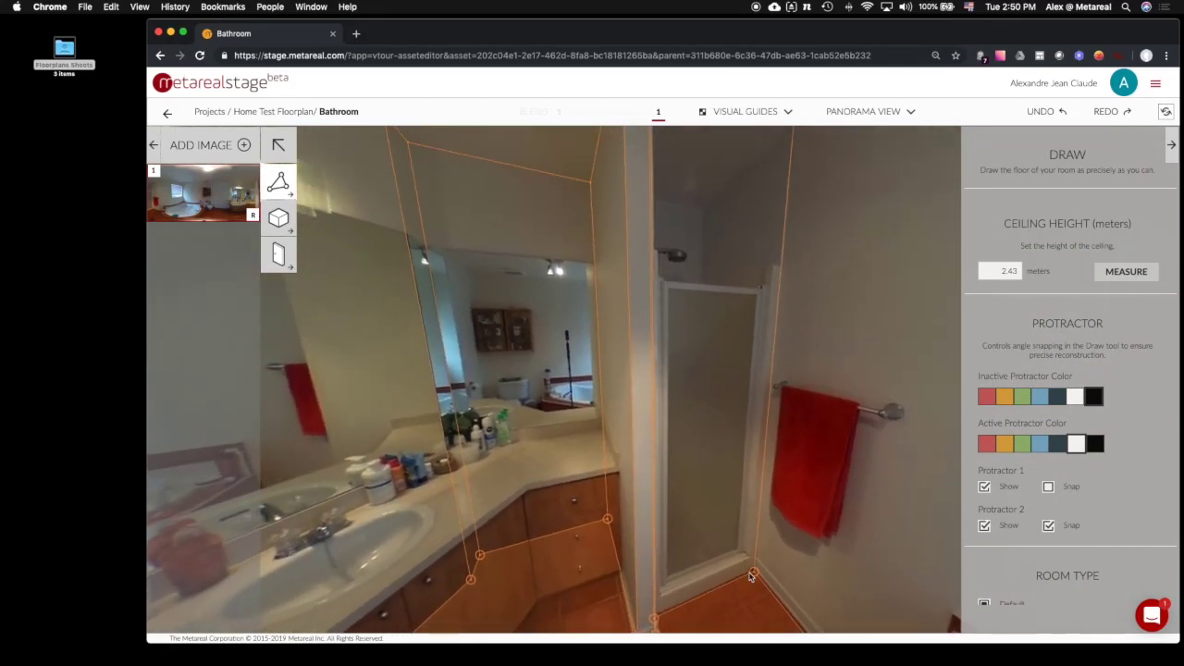
Step: Extend the floor outline into the shower, matching its back corners to the shower's ceiling corners
{"action": "left_click_drag", "start_coordinate": [868, 529], "coordinate": [824, 475]}
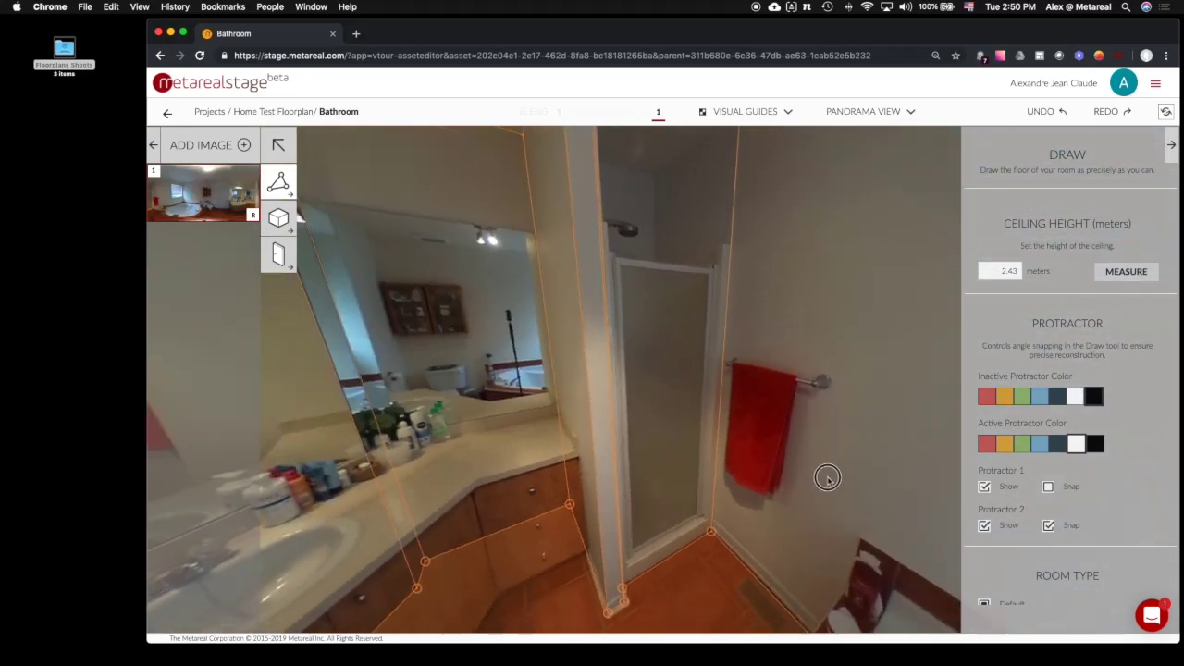
{"action": "left_click_drag", "start_coordinate": [711, 531], "coordinate": [672, 467]}
{"action": "left_click_drag", "start_coordinate": [632, 581], "coordinate": [588, 499]}
{"action": "left_click_drag", "start_coordinate": [691, 340], "coordinate": [800, 431]}
{"action": "left_click_drag", "start_coordinate": [532, 458], "coordinate": [615, 249]}
{"action": "left_click_drag", "start_coordinate": [605, 522], "coordinate": [433, 509]}
{"action": "left_click_drag", "start_coordinate": [926, 336], "coordinate": [901, 445]}
{"action": "left_click_drag", "start_coordinate": [691, 379], "coordinate": [795, 398]}
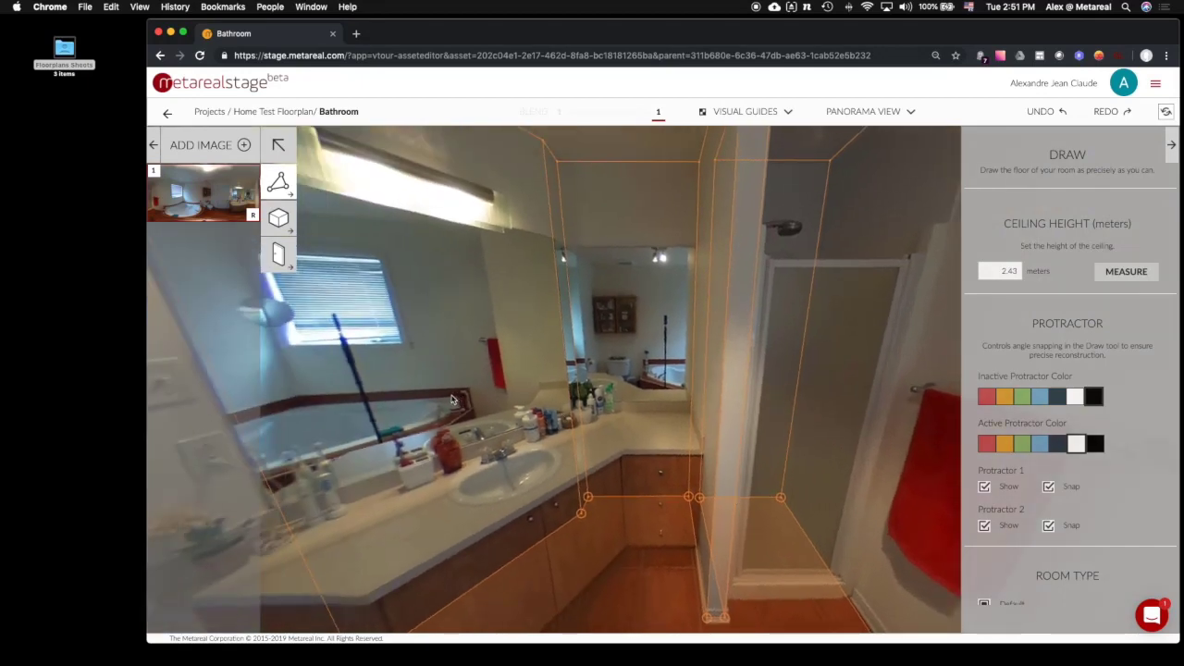
Step: Place the existing door Corridor > Corridor_to_bathroom at the top-left corner of the bathroom's door
{"action": "left_click_drag", "start_coordinate": [452, 399], "coordinate": [669, 396]}
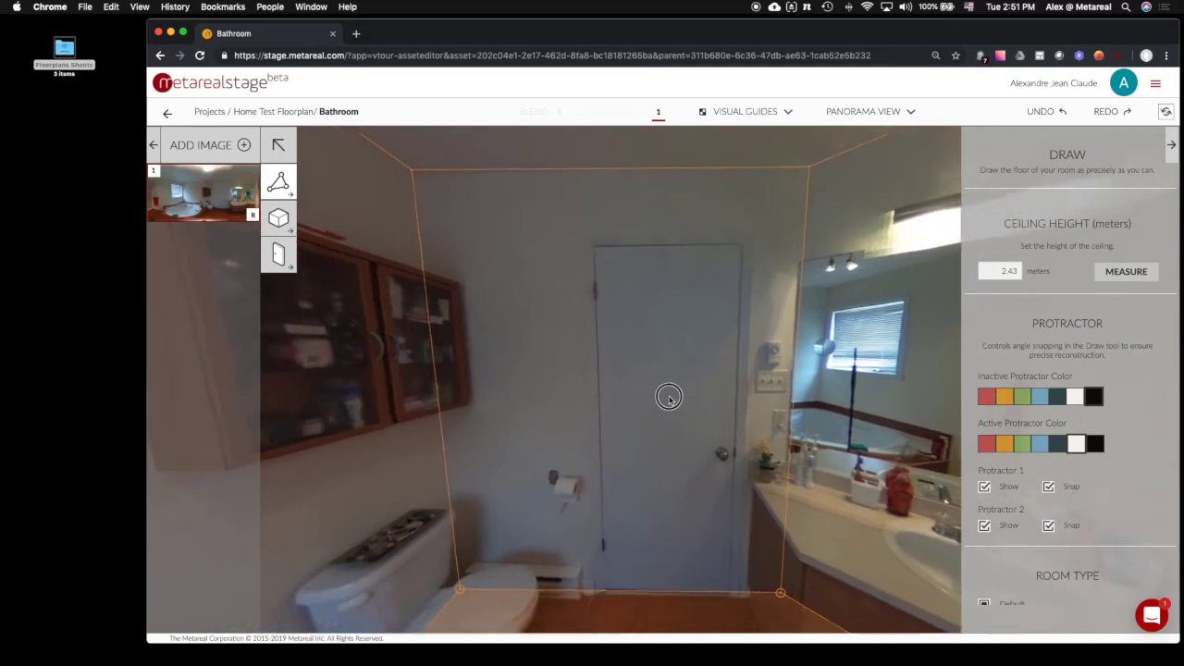
{"action": "left_click", "coordinate": [280, 257]}
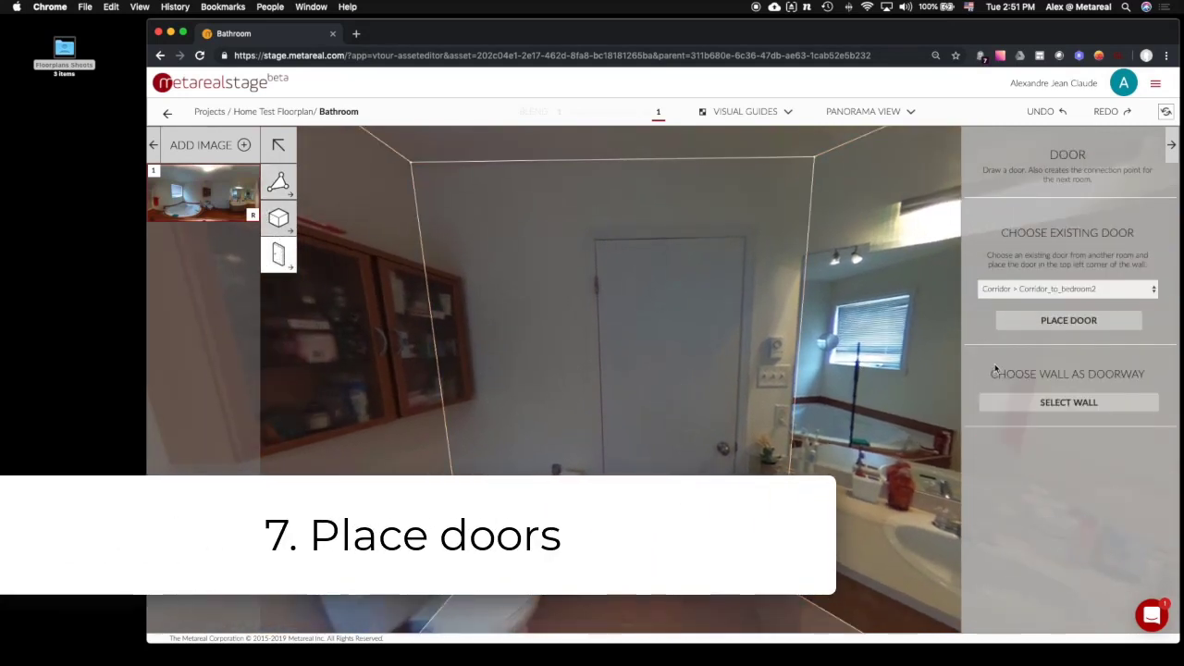
{"action": "left_click", "coordinate": [1135, 294]}
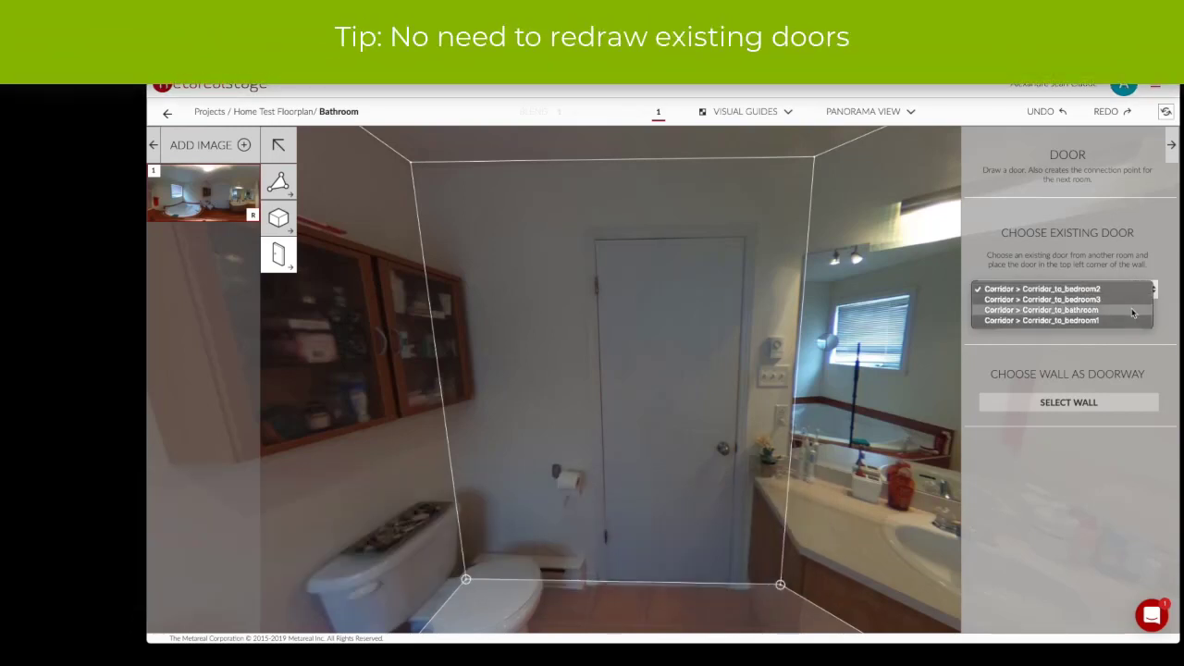
{"action": "left_click", "coordinate": [1131, 311]}
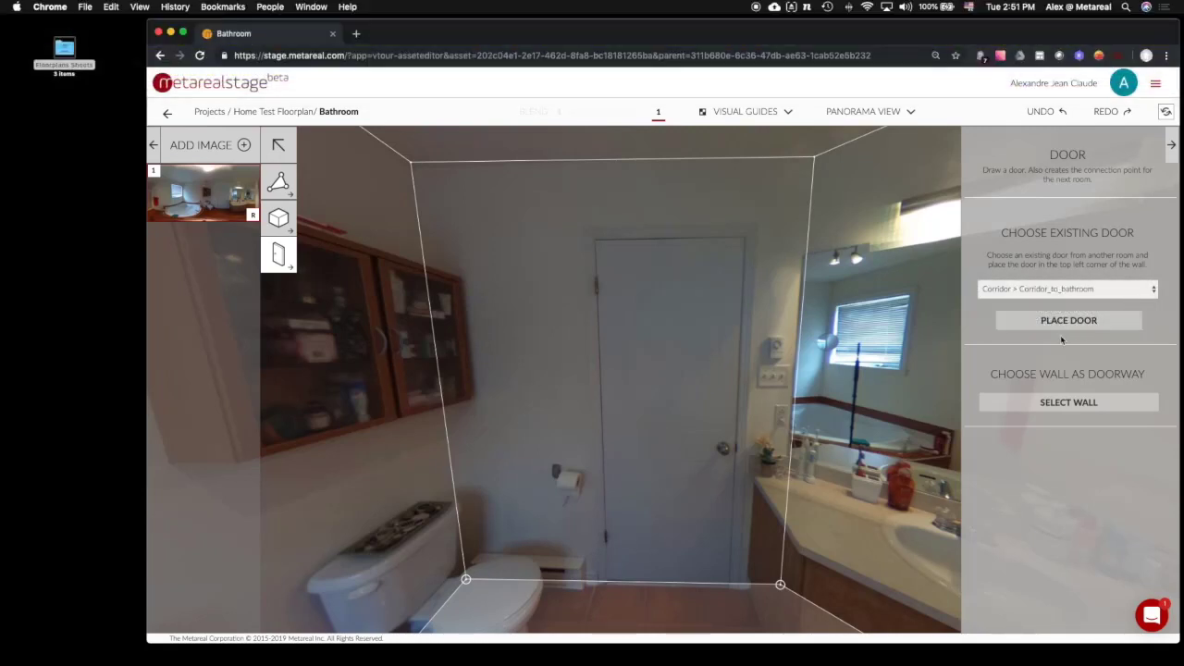
{"action": "left_click", "coordinate": [1063, 321]}
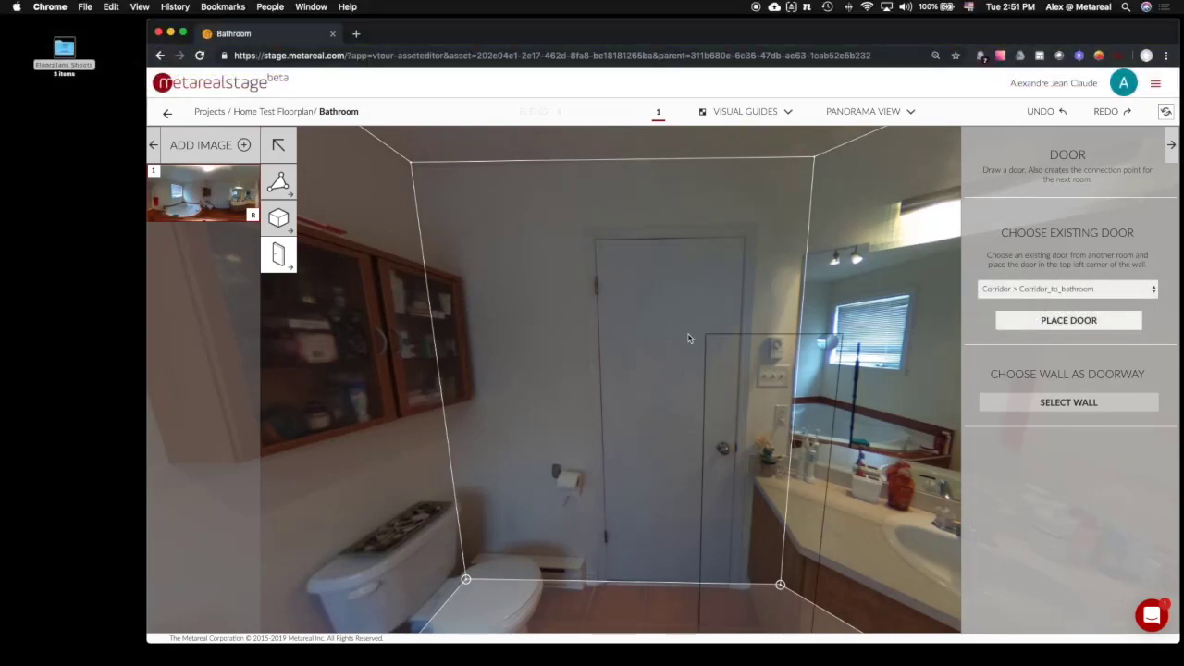
{"action": "left_click", "coordinate": [600, 244]}
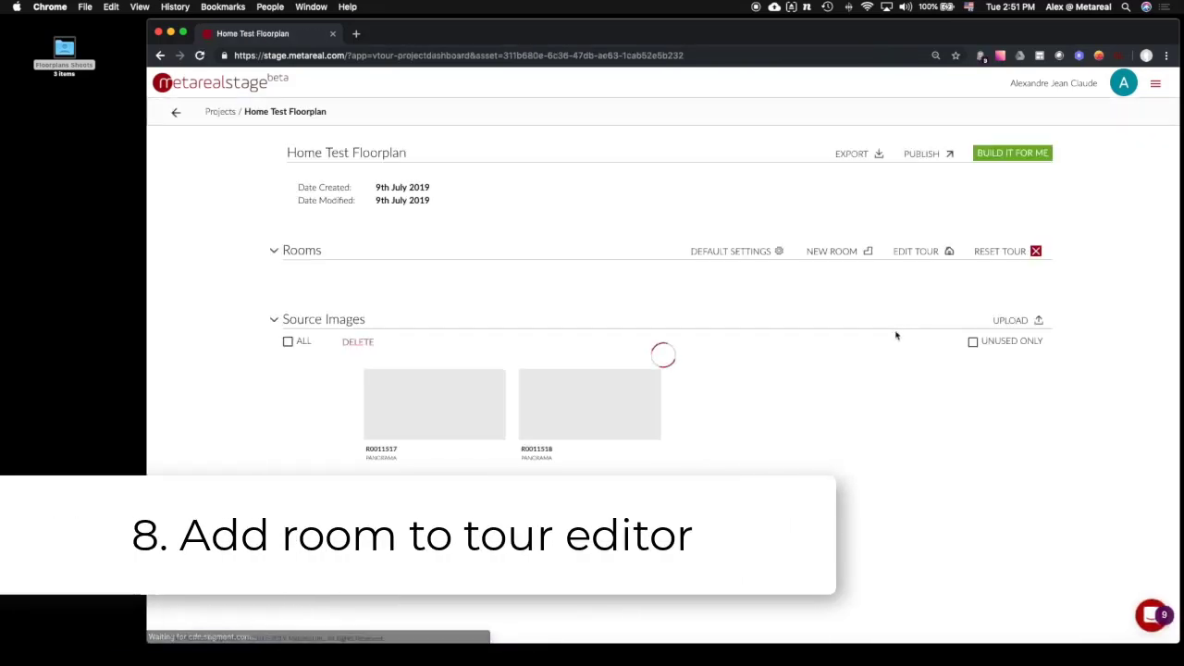
Step: Edit the Home Test Floorplan tour and add the Bathroom to the plan at the Corridor's bathroom door
{"action": "left_click", "coordinate": [920, 257]}
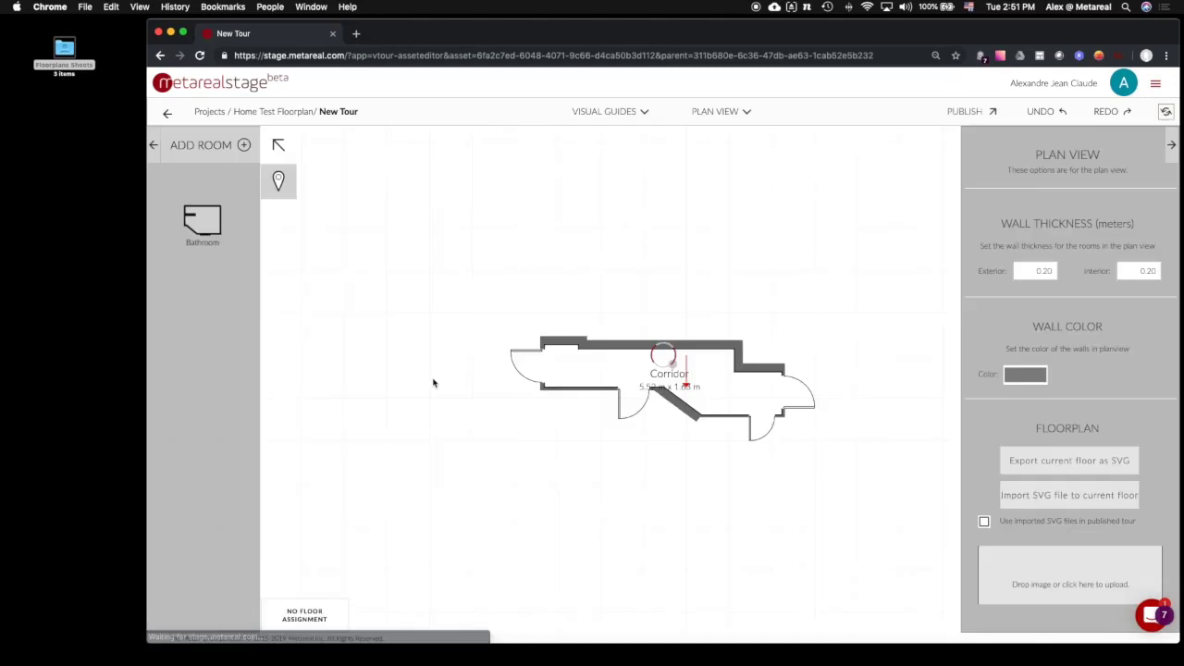
{"action": "left_click_drag", "start_coordinate": [201, 222], "coordinate": [617, 389]}
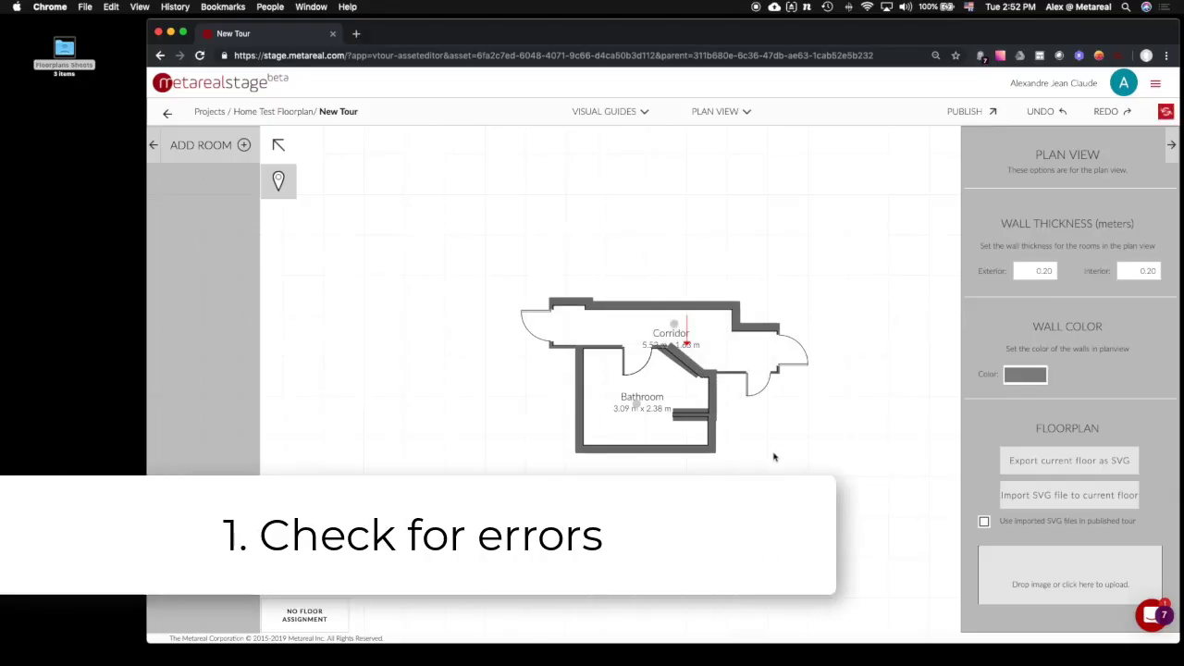
Step: Set both the exterior and interior wall thickness of the tour plan to 0 meters
{"action": "left_click", "coordinate": [1052, 270]}
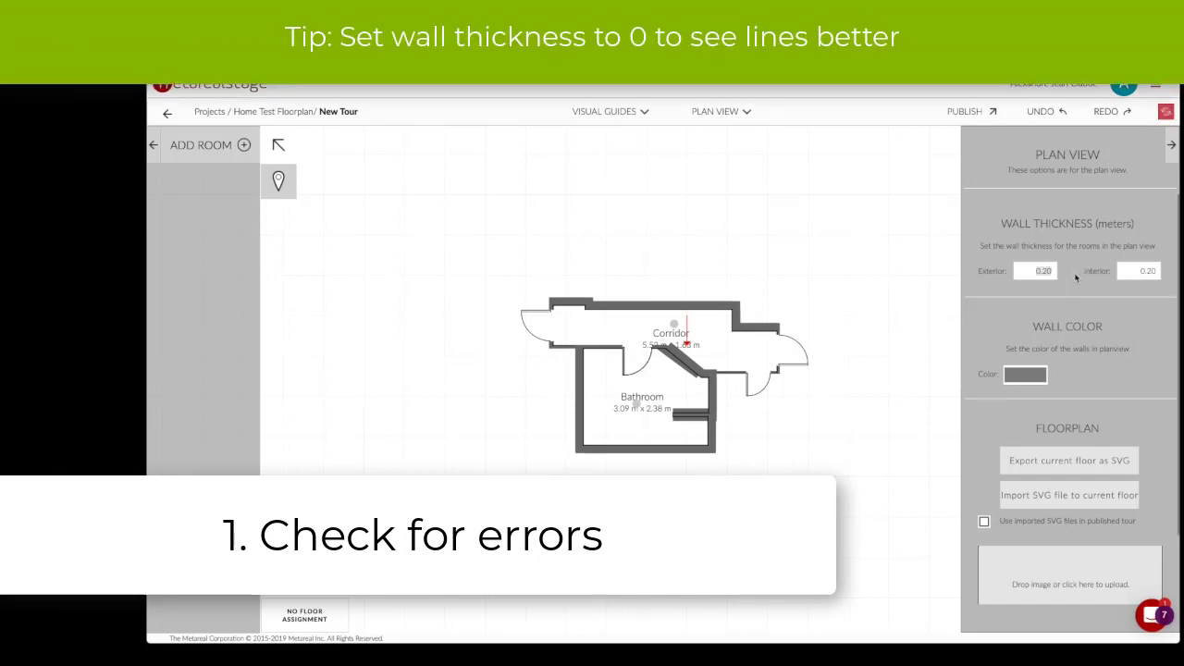
{"action": "left_click", "coordinate": [1122, 269]}
{"action": "type", "text": "0"}
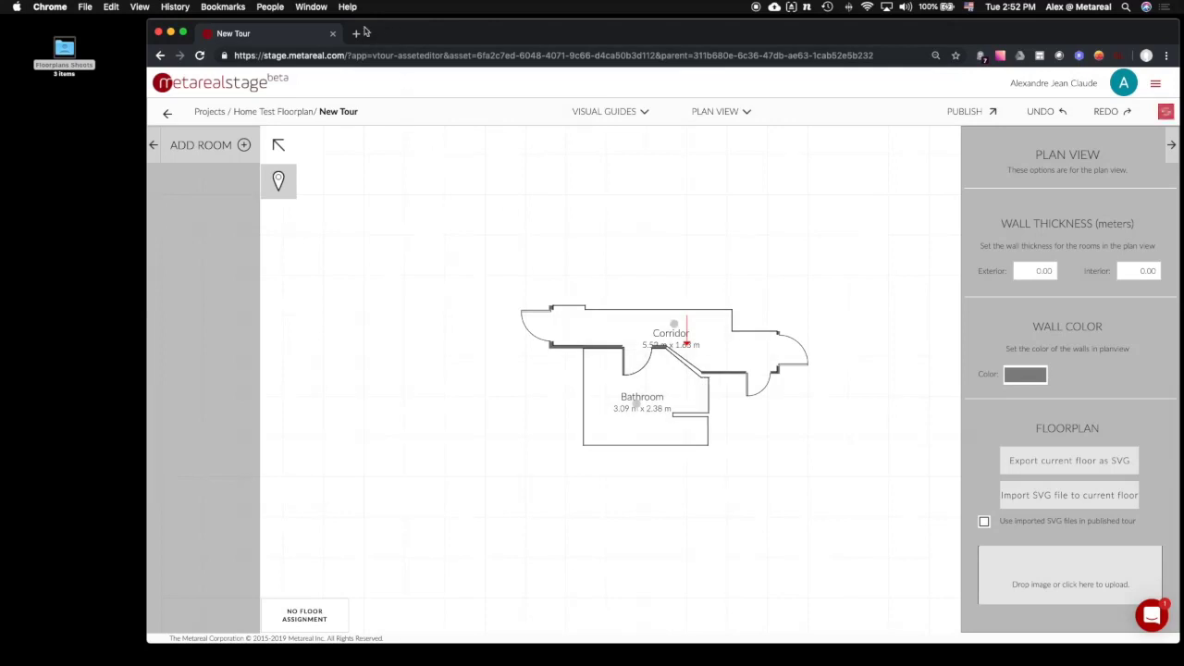
Step: Open the Bathroom from the tour plan in the room editor and inspect the floor corners under the vanity
{"action": "left_click", "coordinate": [673, 386]}
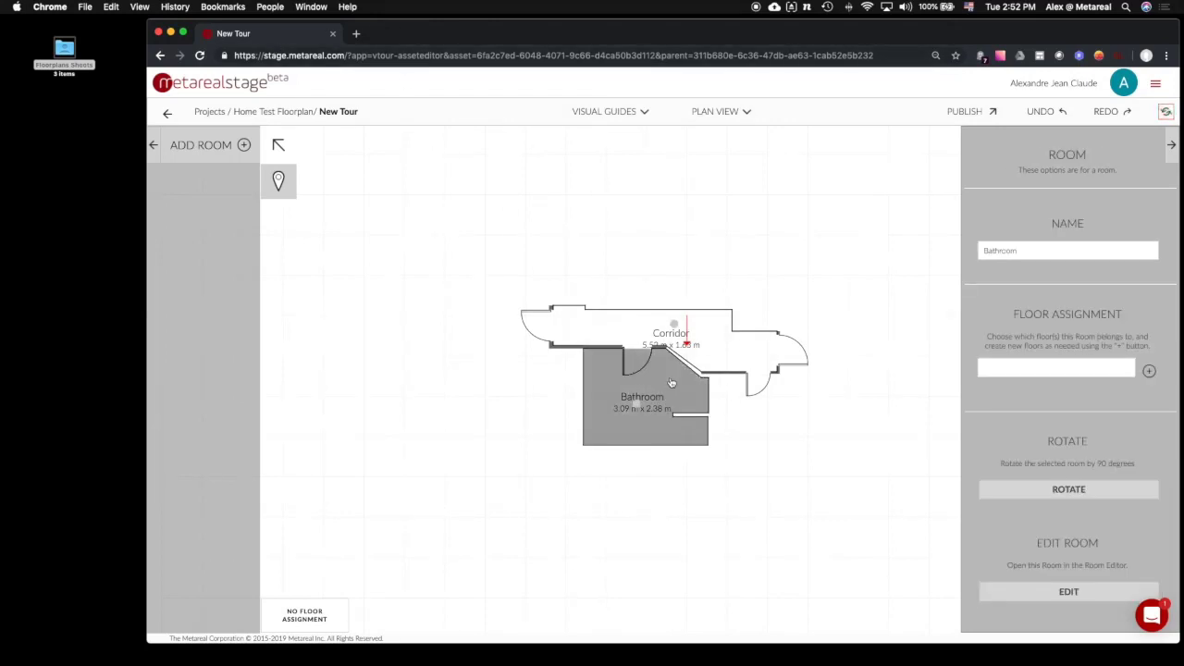
{"action": "scroll", "coordinate": [1111, 528], "scroll_direction": "down", "scroll_amount": 1}
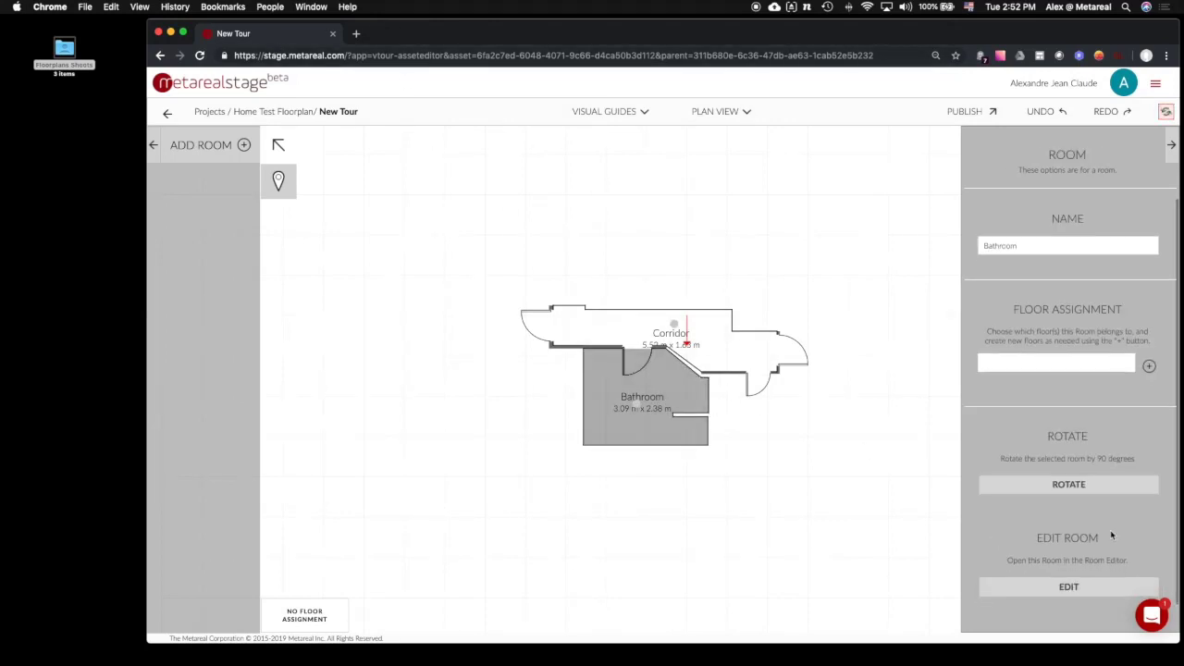
{"action": "left_click", "coordinate": [1085, 590]}
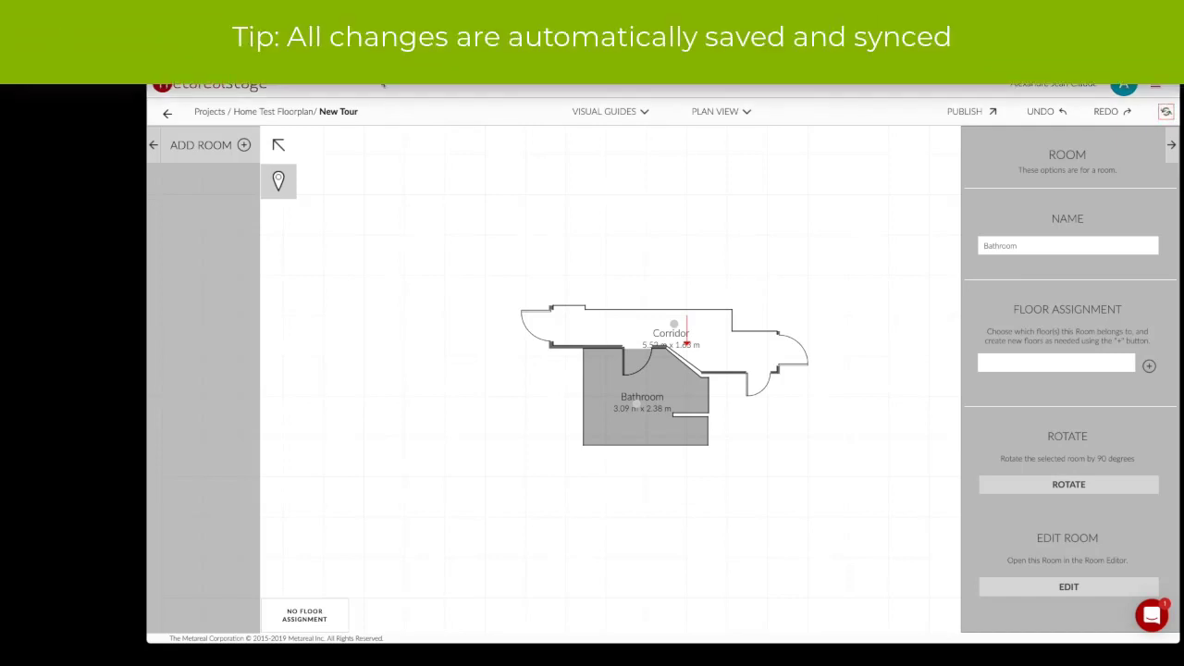
{"action": "left_click", "coordinate": [397, 34]}
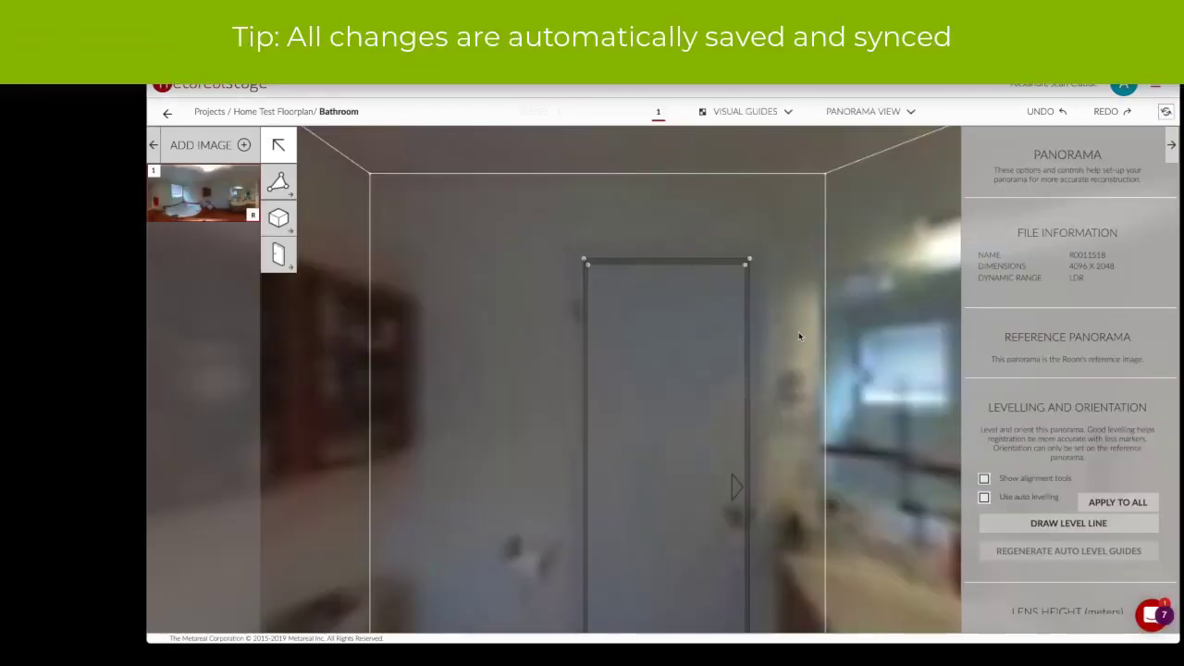
{"action": "left_click_drag", "start_coordinate": [821, 465], "coordinate": [607, 324]}
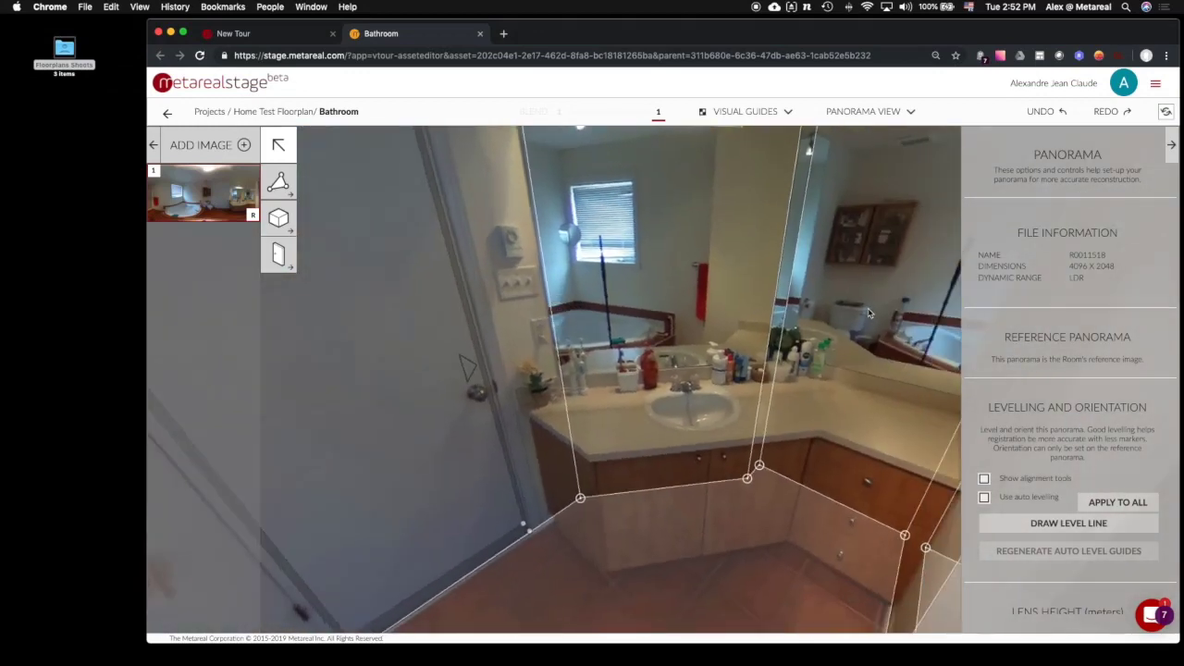
{"action": "left_click_drag", "start_coordinate": [869, 313], "coordinate": [712, 362]}
Step: Compare the Bathroom's outline with the tour plan and adjust its floor corner under the vanity between the mirrors with the Draw tool
{"action": "left_click", "coordinate": [274, 39]}
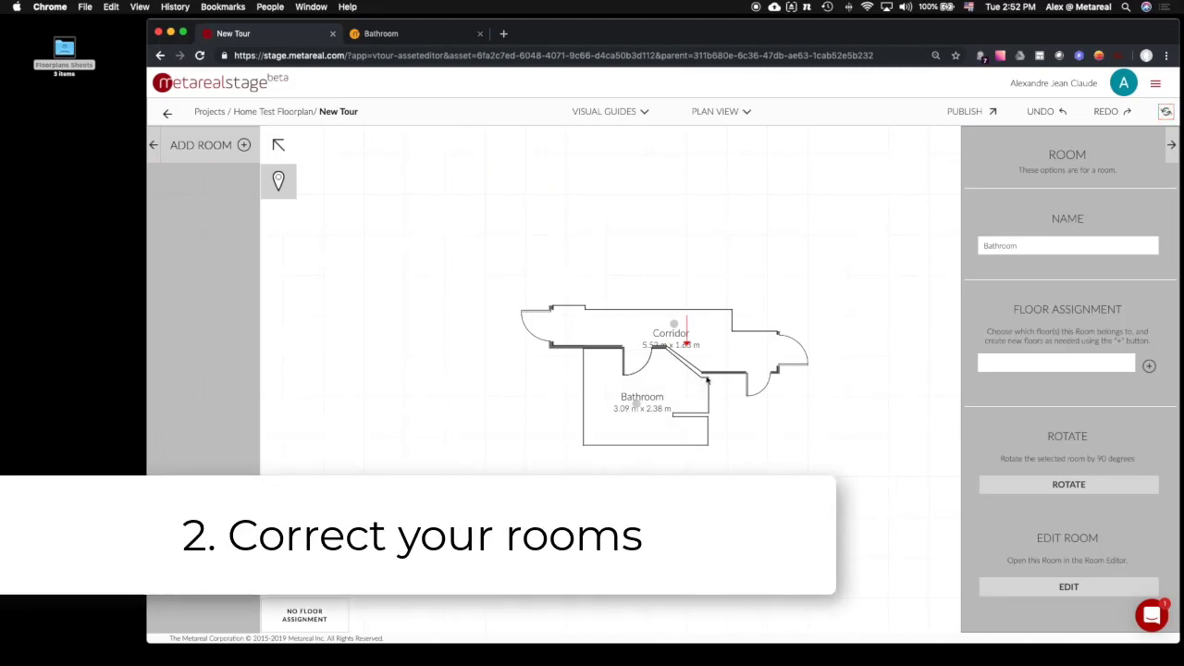
{"action": "scroll", "coordinate": [718, 399], "scroll_direction": "up", "scroll_amount": 3}
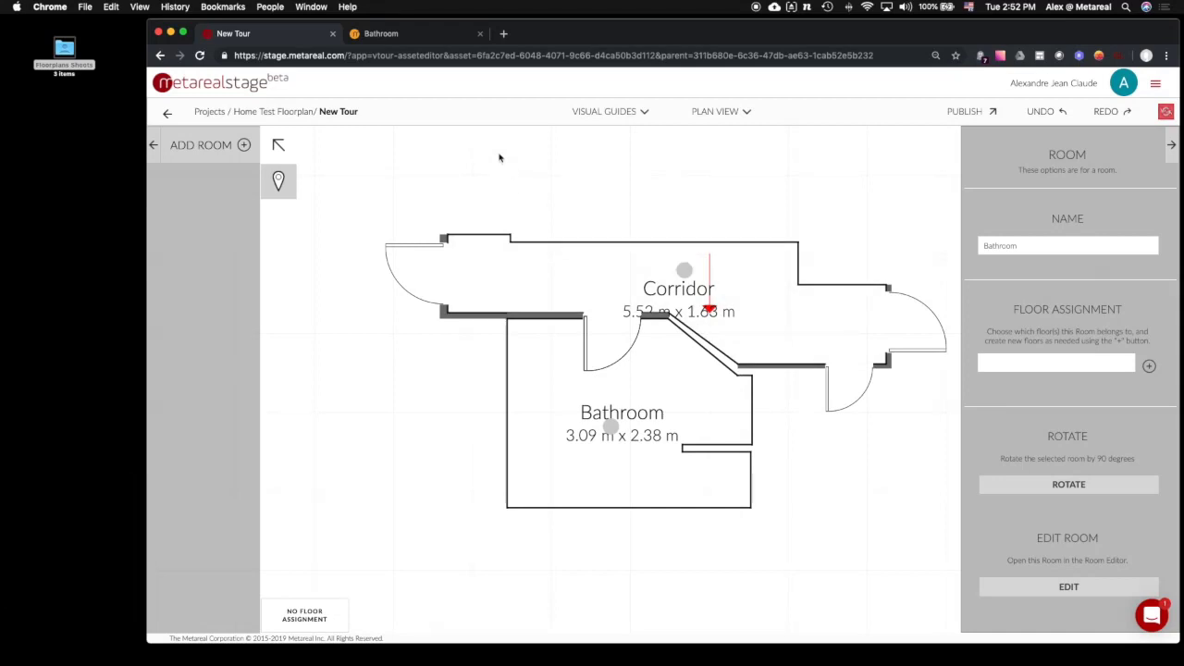
{"action": "left_click", "coordinate": [391, 35]}
{"action": "left_click_drag", "start_coordinate": [753, 329], "coordinate": [740, 421]}
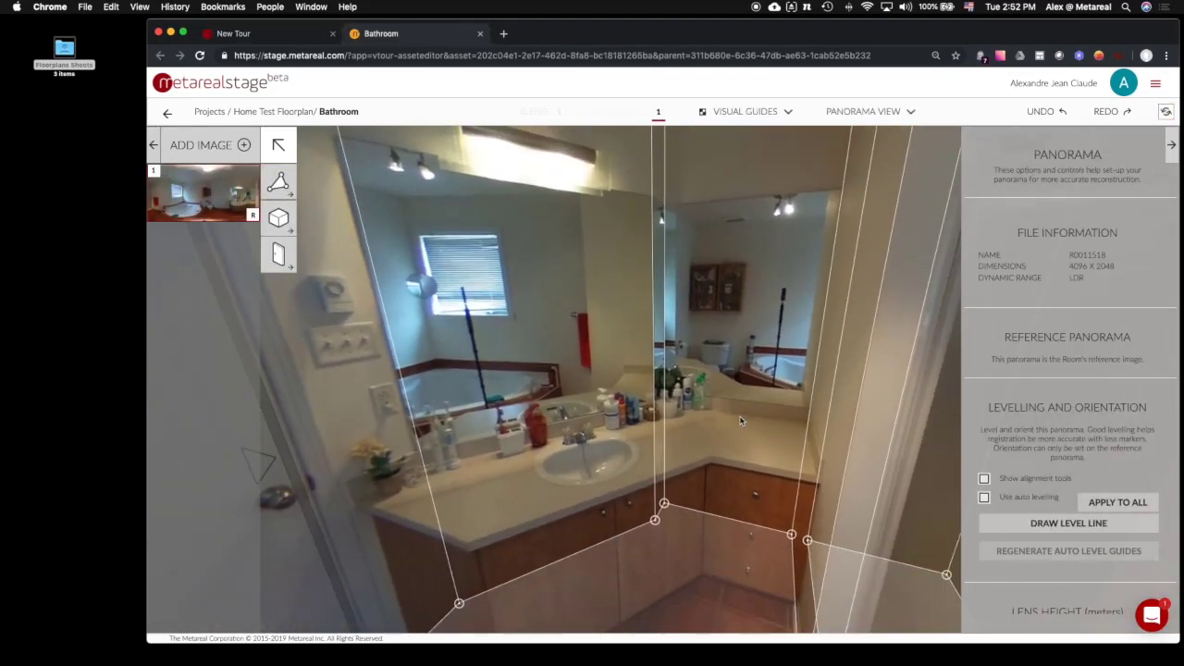
{"action": "left_click", "coordinate": [279, 182]}
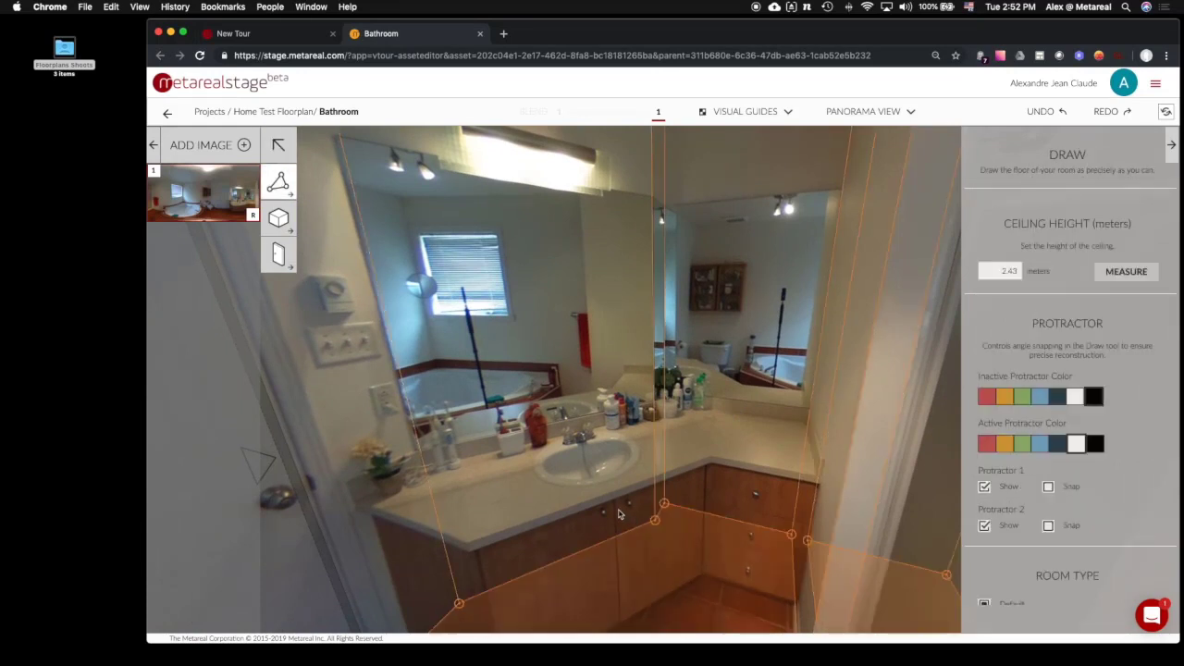
{"action": "left_click", "coordinate": [655, 524]}
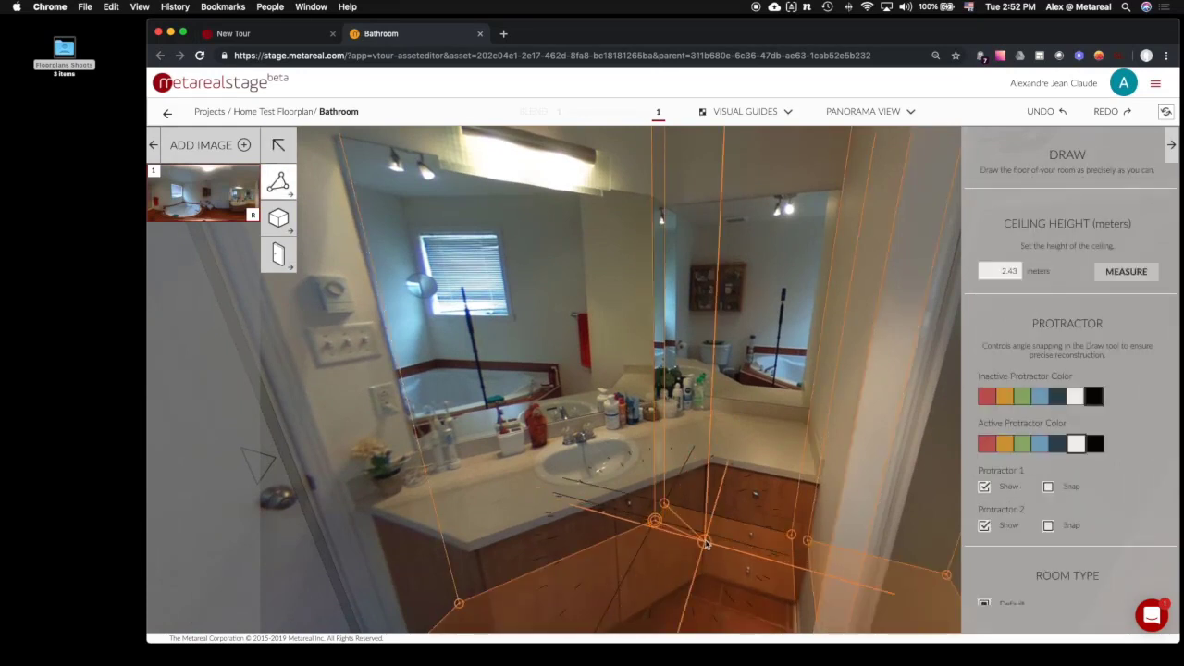
{"action": "key", "text": "Escape"}
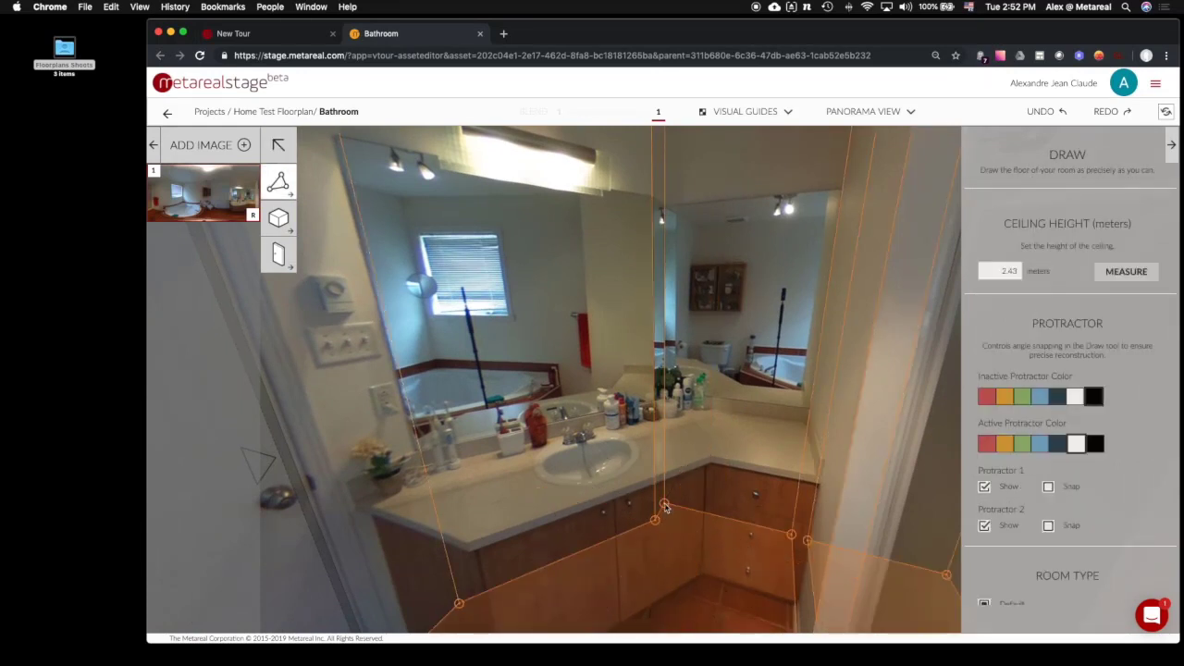
{"action": "left_click", "coordinate": [665, 505]}
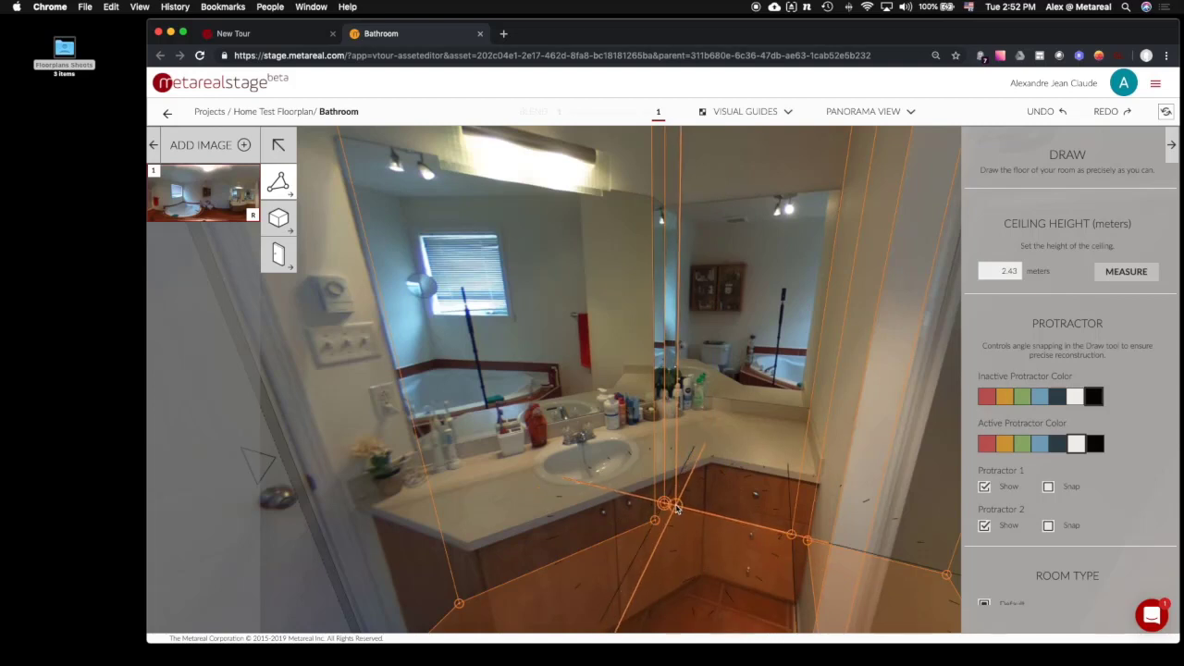
{"action": "key", "text": "2"}
{"action": "left_click_drag", "start_coordinate": [664, 504], "coordinate": [649, 516]}
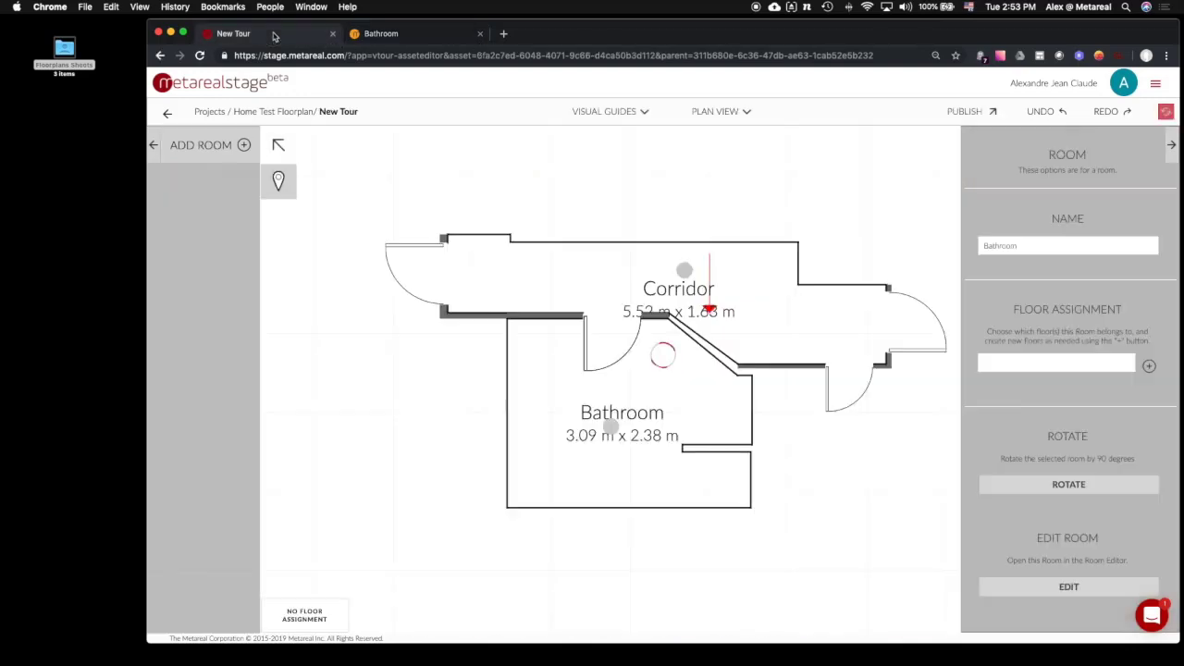
Step: Return to the New Tour plan and show the floorplan options for exporting the current floor as SVG
{"action": "left_click", "coordinate": [274, 35]}
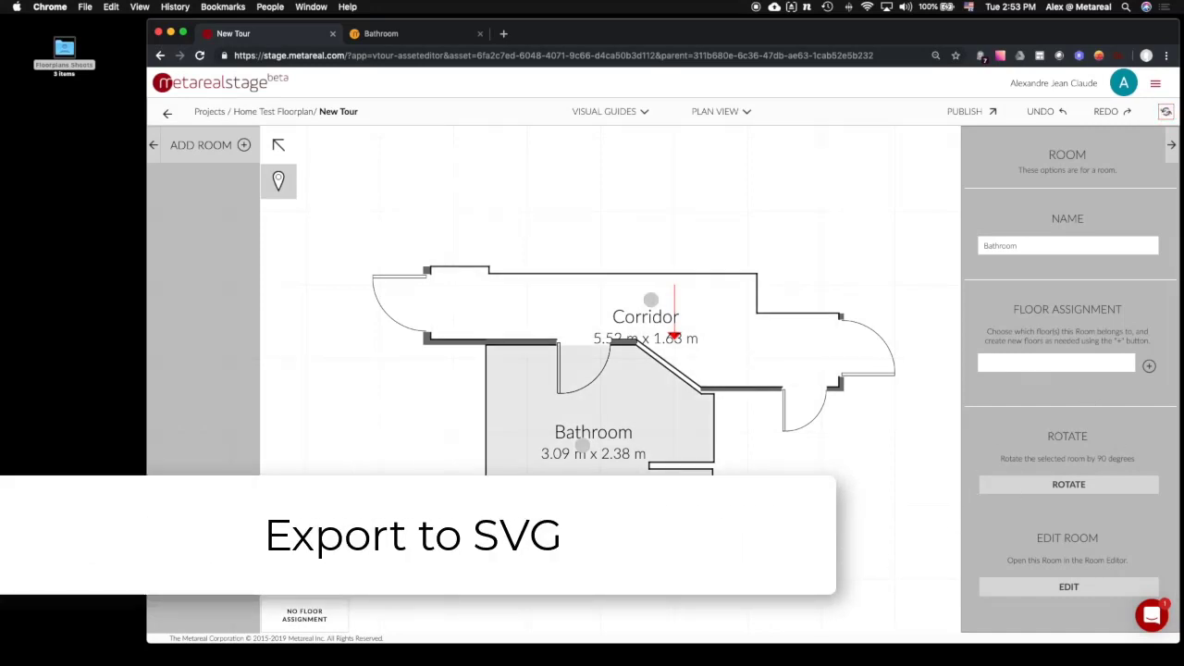
{"action": "left_click", "coordinate": [848, 201]}
{"action": "scroll", "coordinate": [1105, 361], "scroll_direction": "down", "scroll_amount": 2}
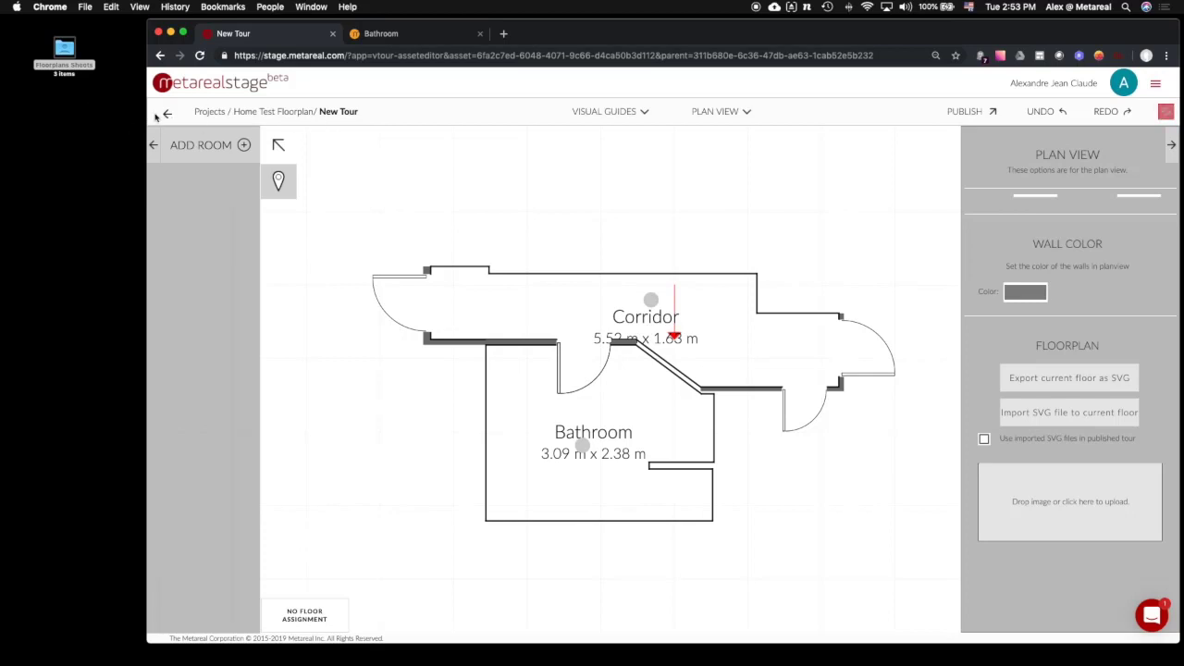
Step: Go back to the Home Test Floorplan project and export its floorplan as .DXF
{"action": "left_click", "coordinate": [167, 116]}
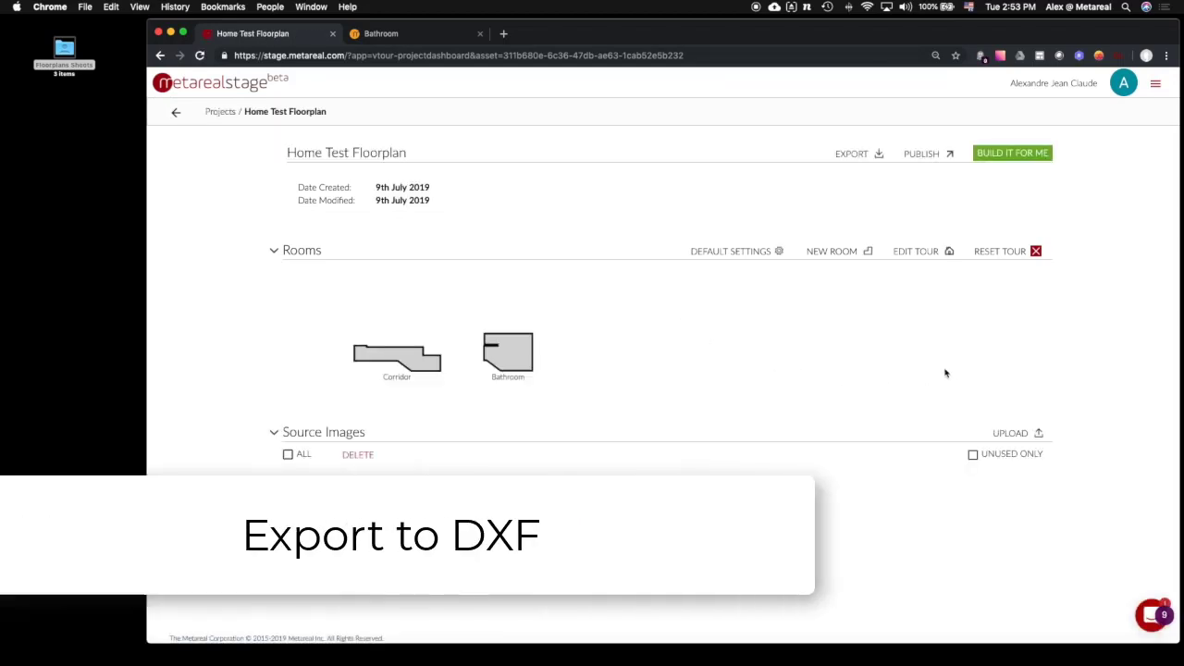
{"action": "left_click", "coordinate": [851, 153]}
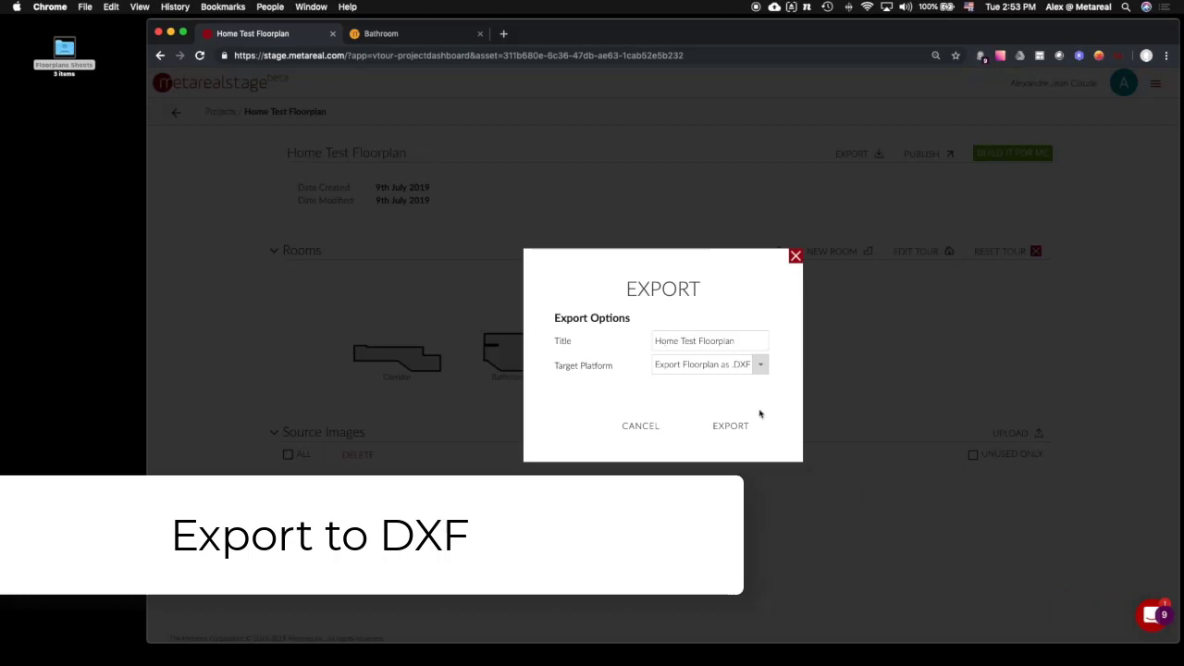
{"action": "left_click", "coordinate": [727, 431]}
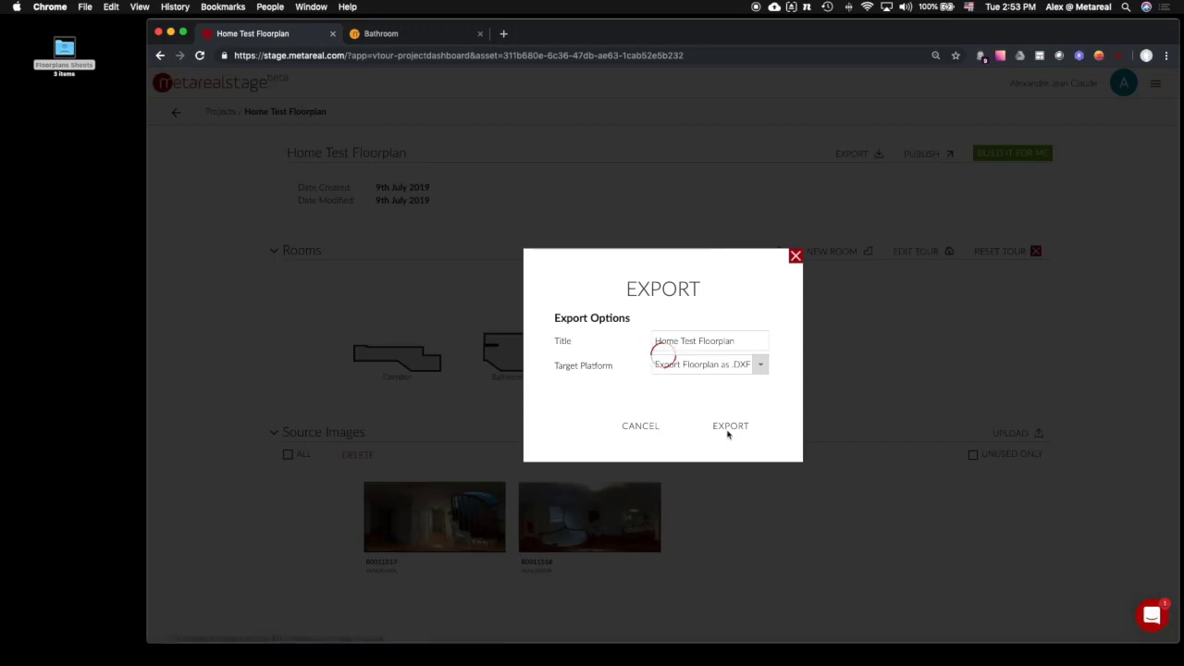
{"action": "left_click", "coordinate": [729, 426]}
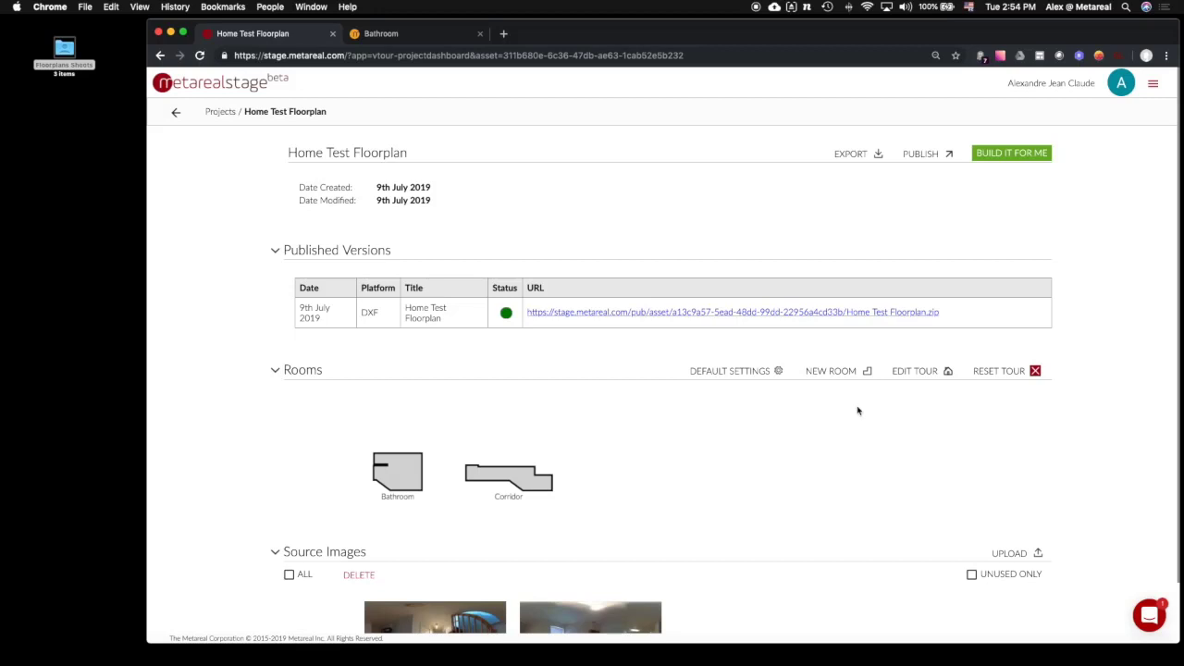
Step: Download the published DXF archive Home Test Floorplan.zip and unpack it in the Downloads folder
{"action": "left_click", "coordinate": [687, 313]}
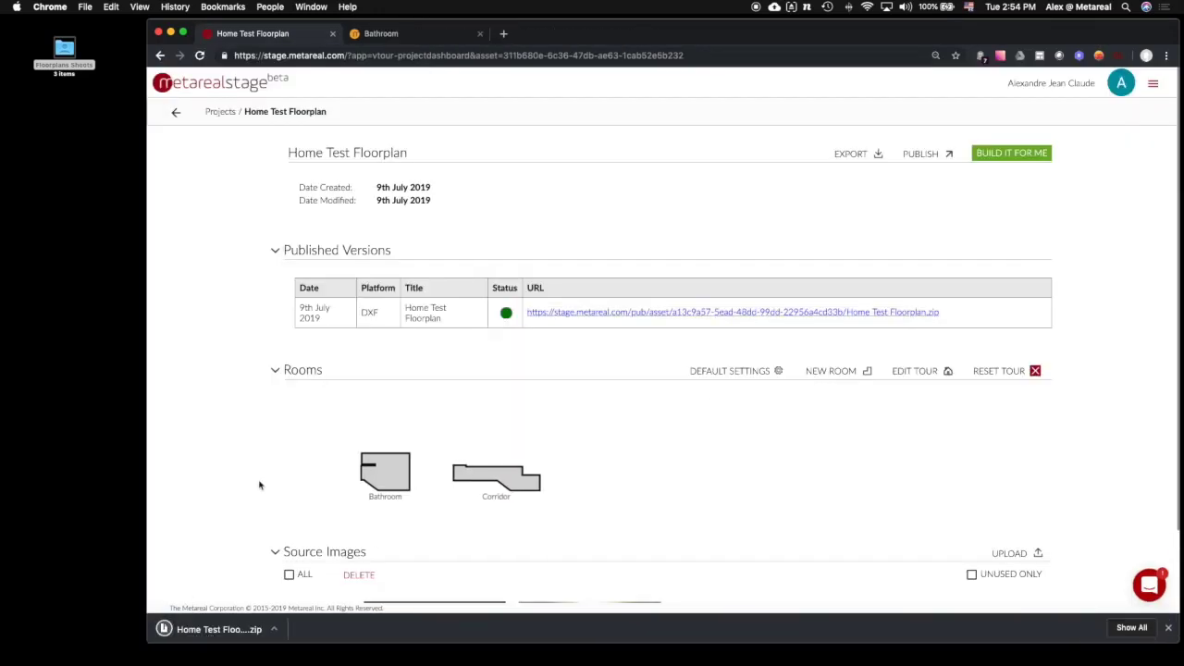
{"action": "left_click", "coordinate": [232, 641]}
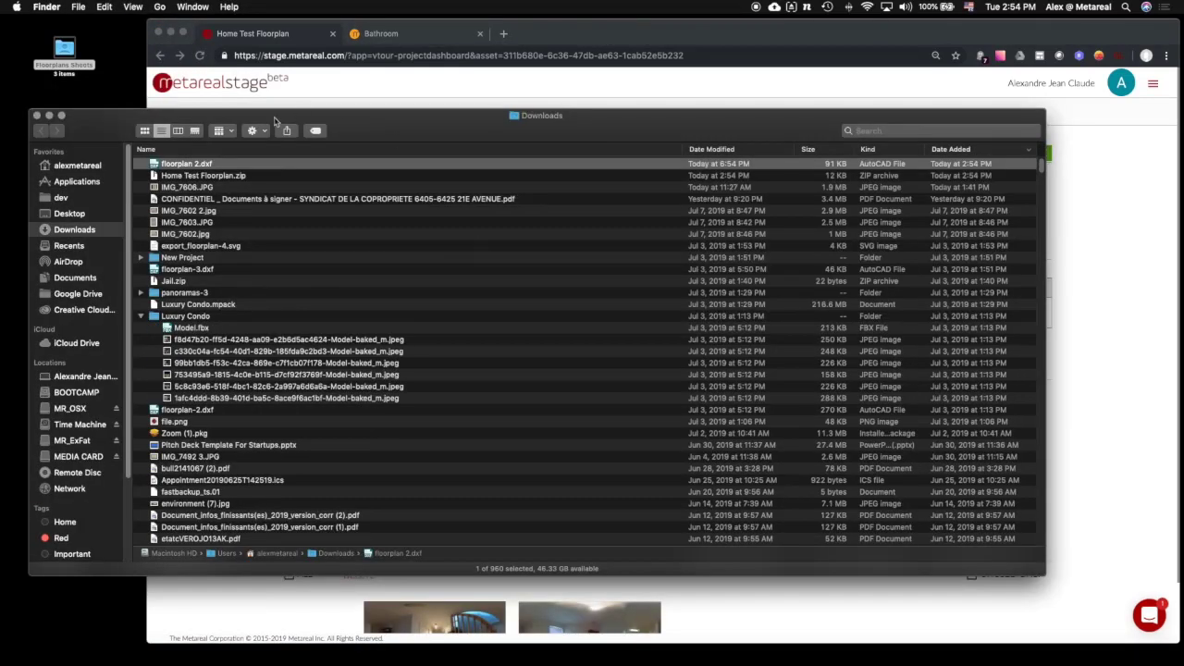
Step: Open floorplan 2.dxf in eDrawings, close the Downloads window and move the drawing window into clear view
{"action": "right_click", "coordinate": [199, 166]}
{"action": "mouse_move", "coordinate": [282, 185]}
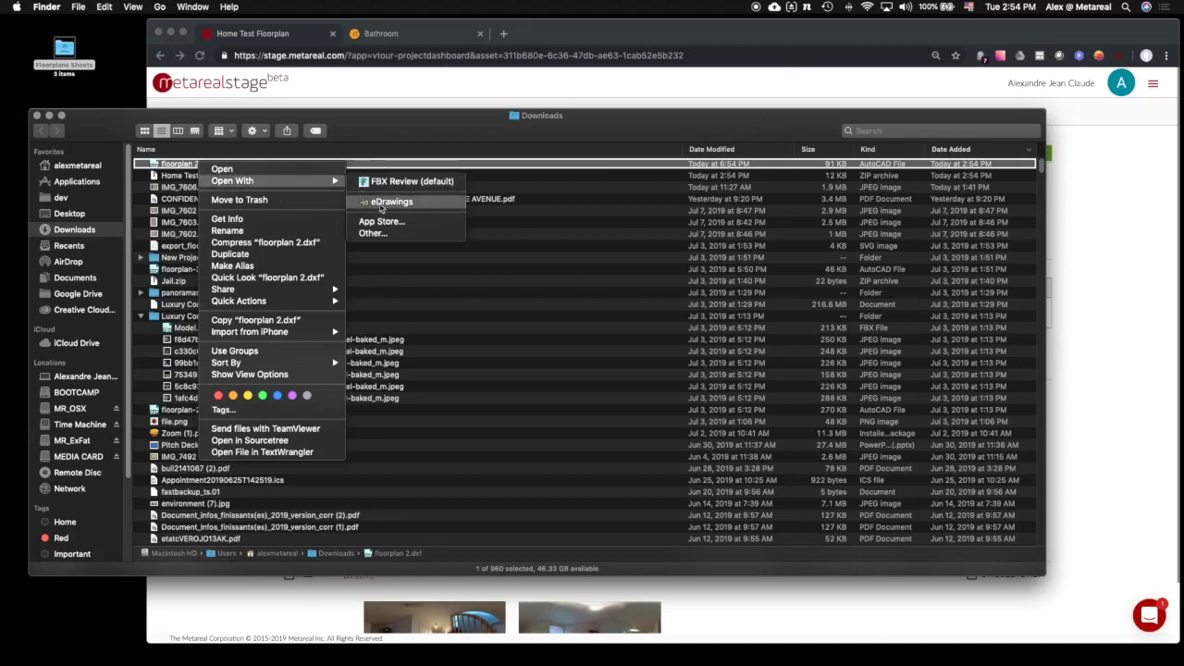
{"action": "left_click", "coordinate": [386, 202]}
{"action": "left_click", "coordinate": [51, 117]}
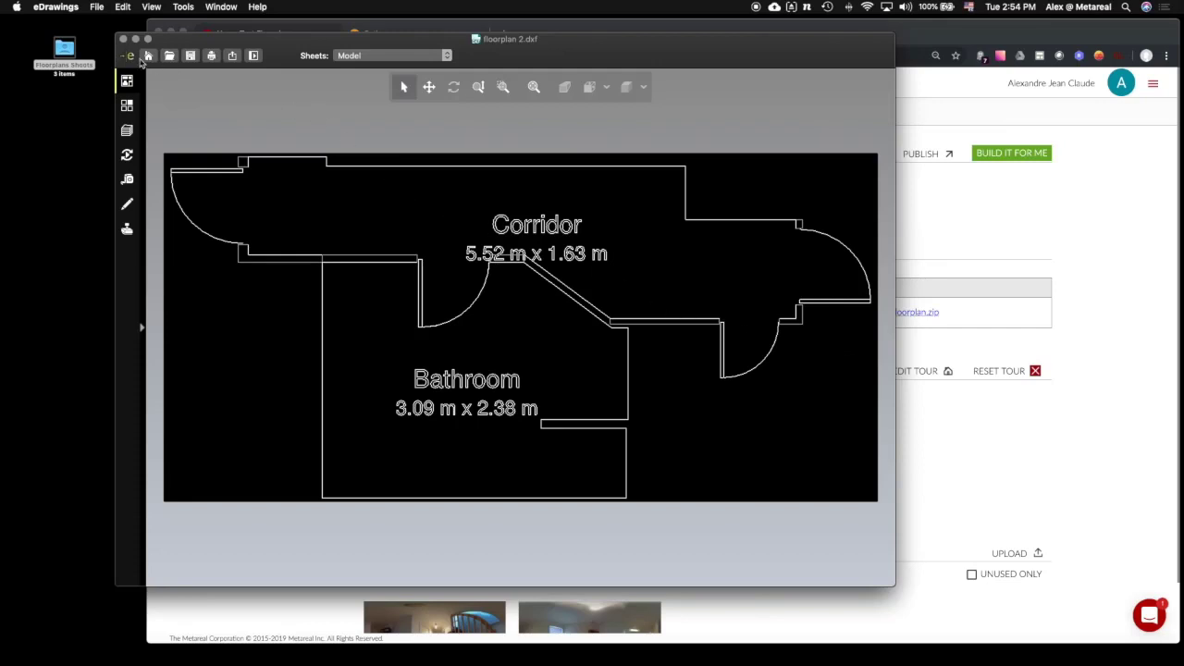
{"action": "left_click_drag", "start_coordinate": [563, 43], "coordinate": [701, 110]}
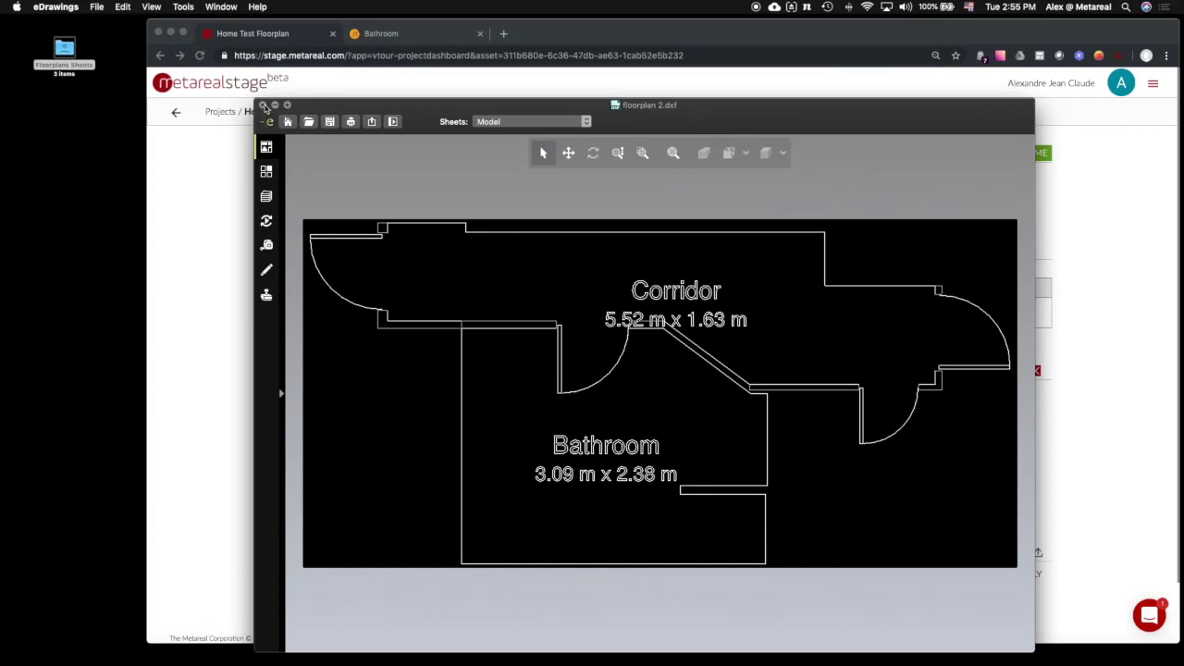